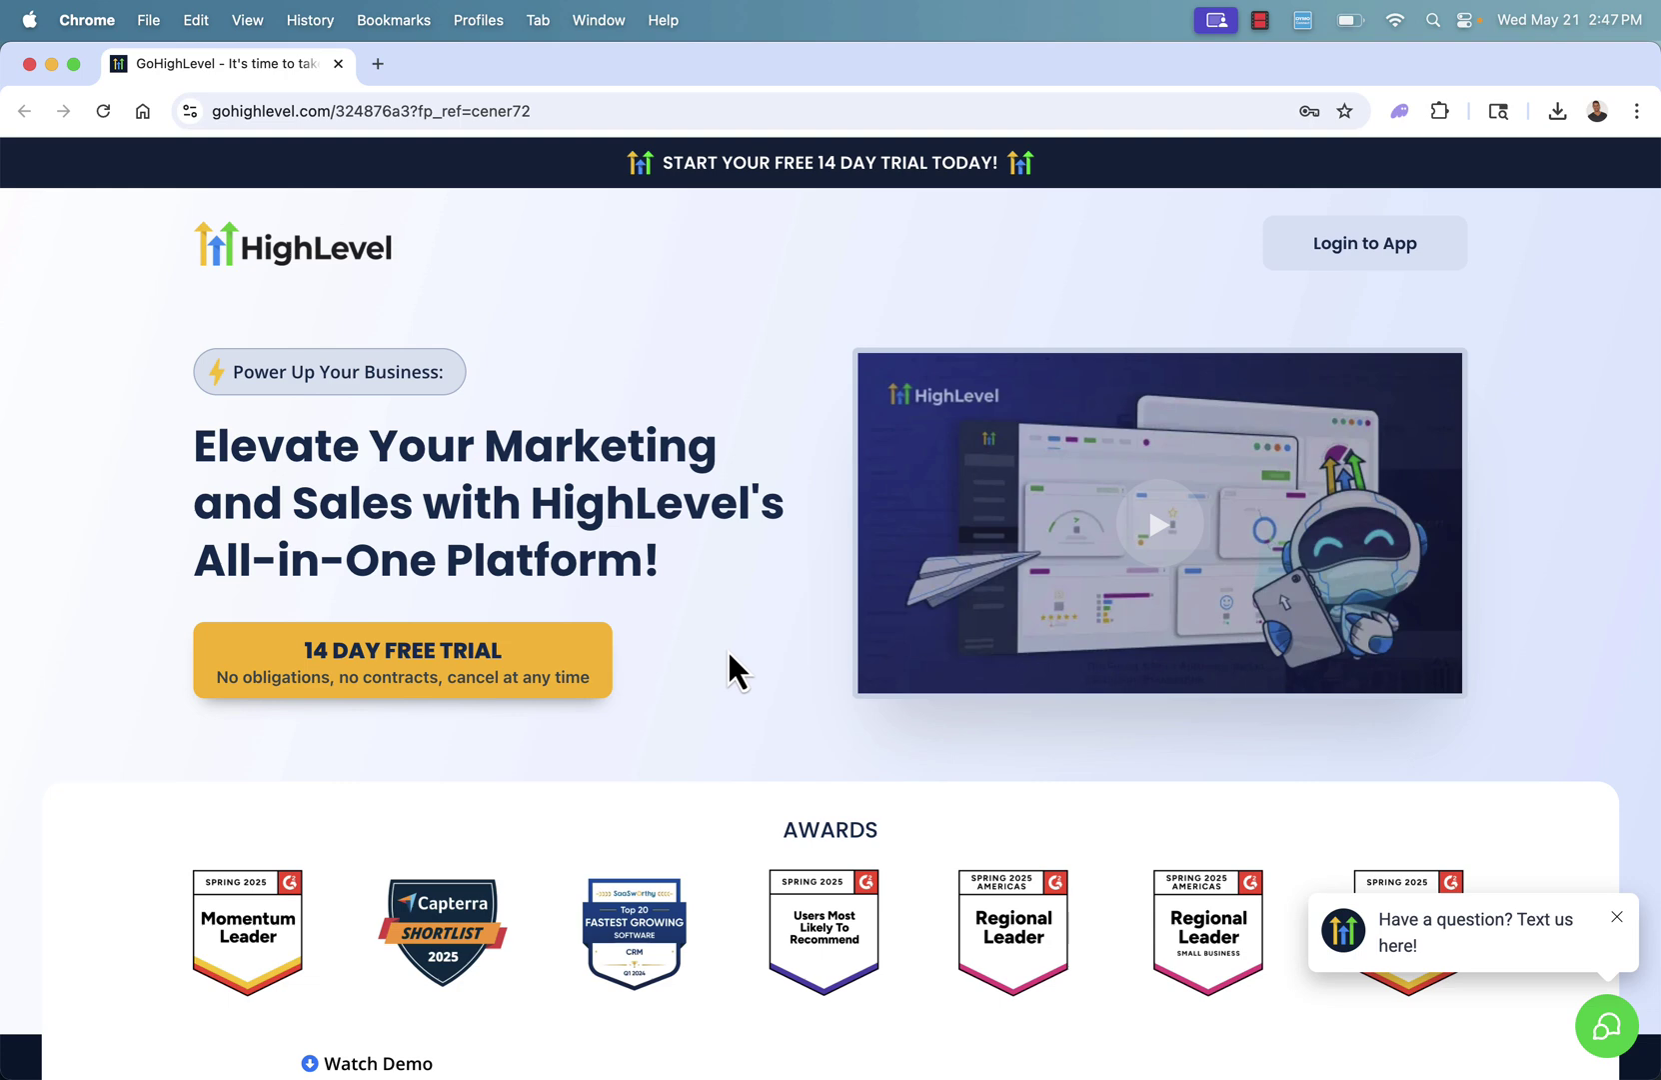
Step: Read down past the awards, stats and scale-your-business points to the Capture, Nurture and Close funnel
scroll(731, 662, down, 3)
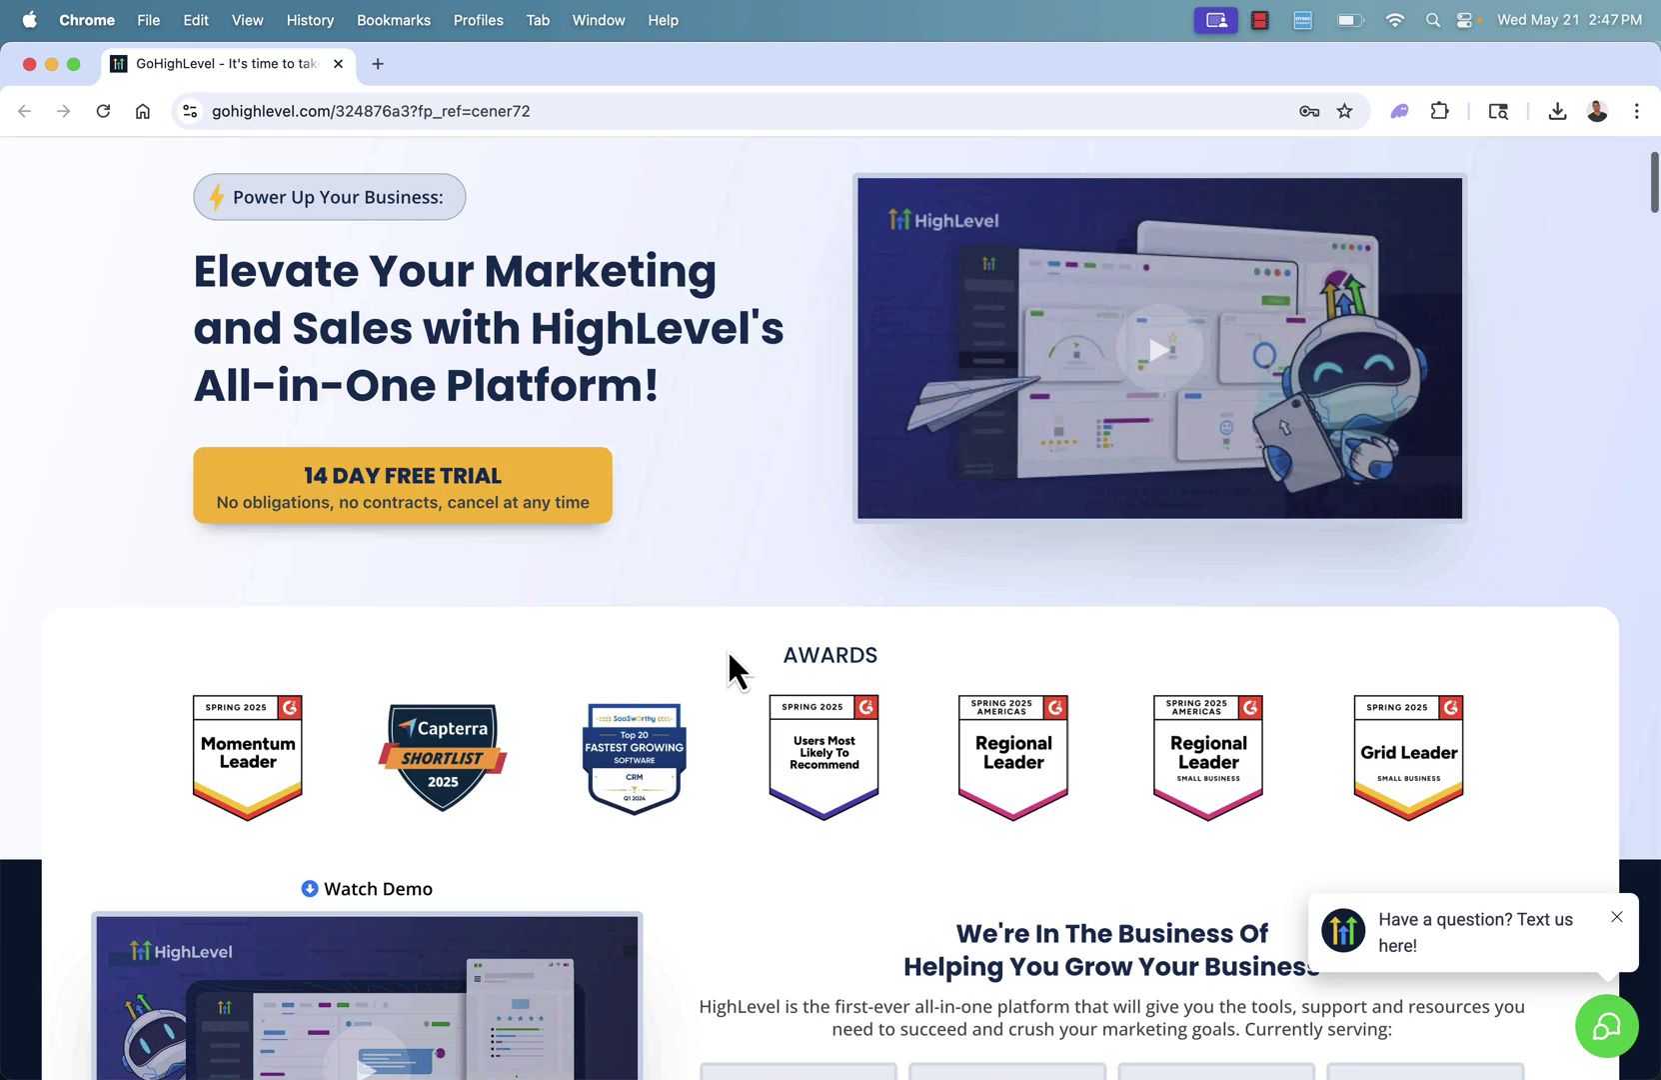
scroll(727, 660, down, 2)
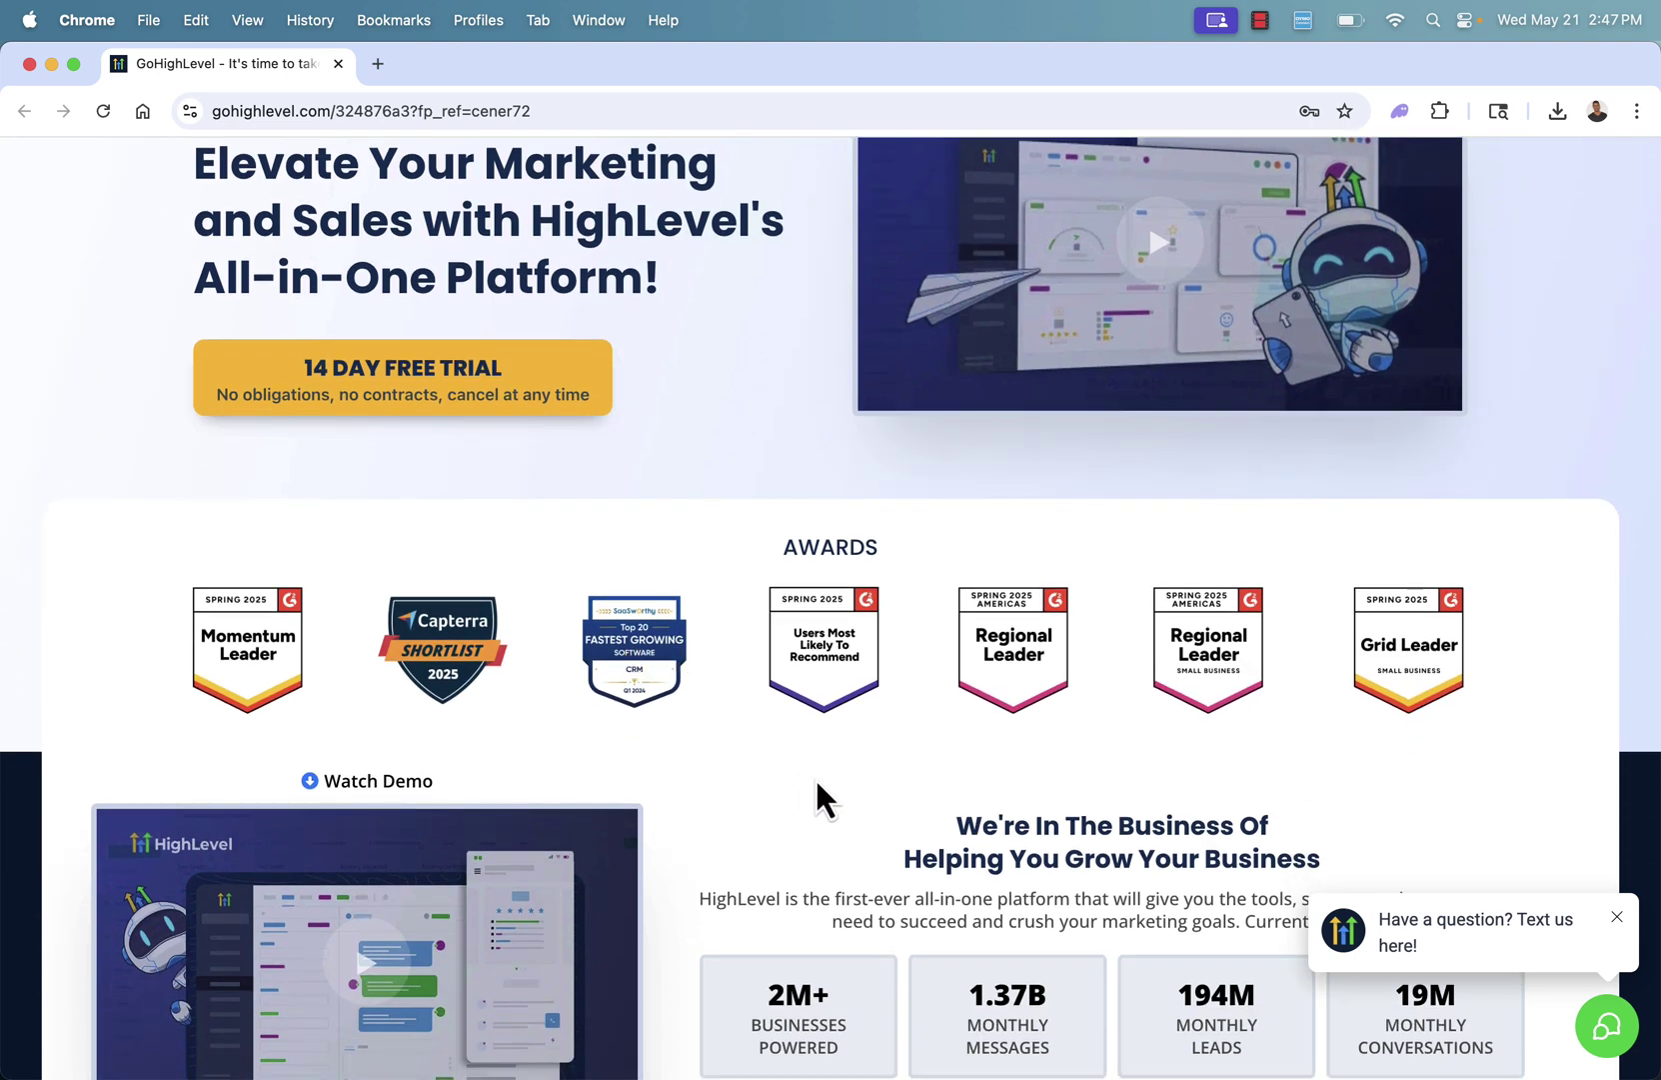
scroll(860, 678, down, 6)
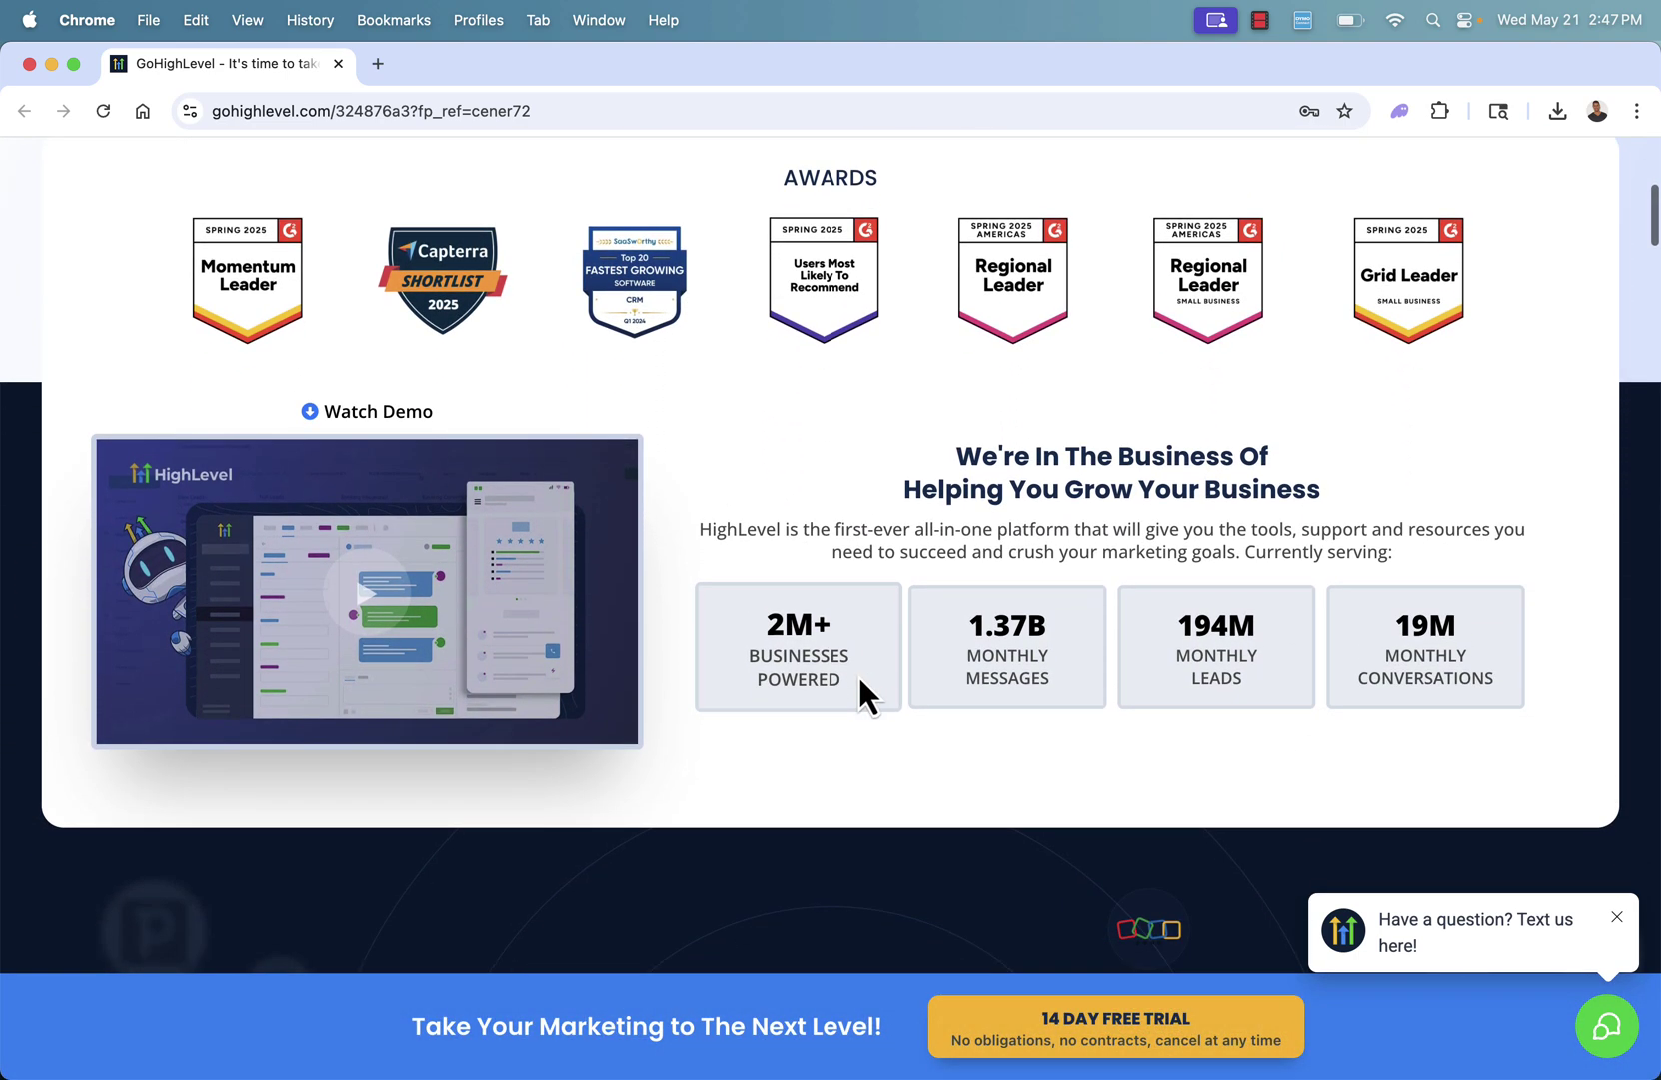
scroll(780, 771, down, 3)
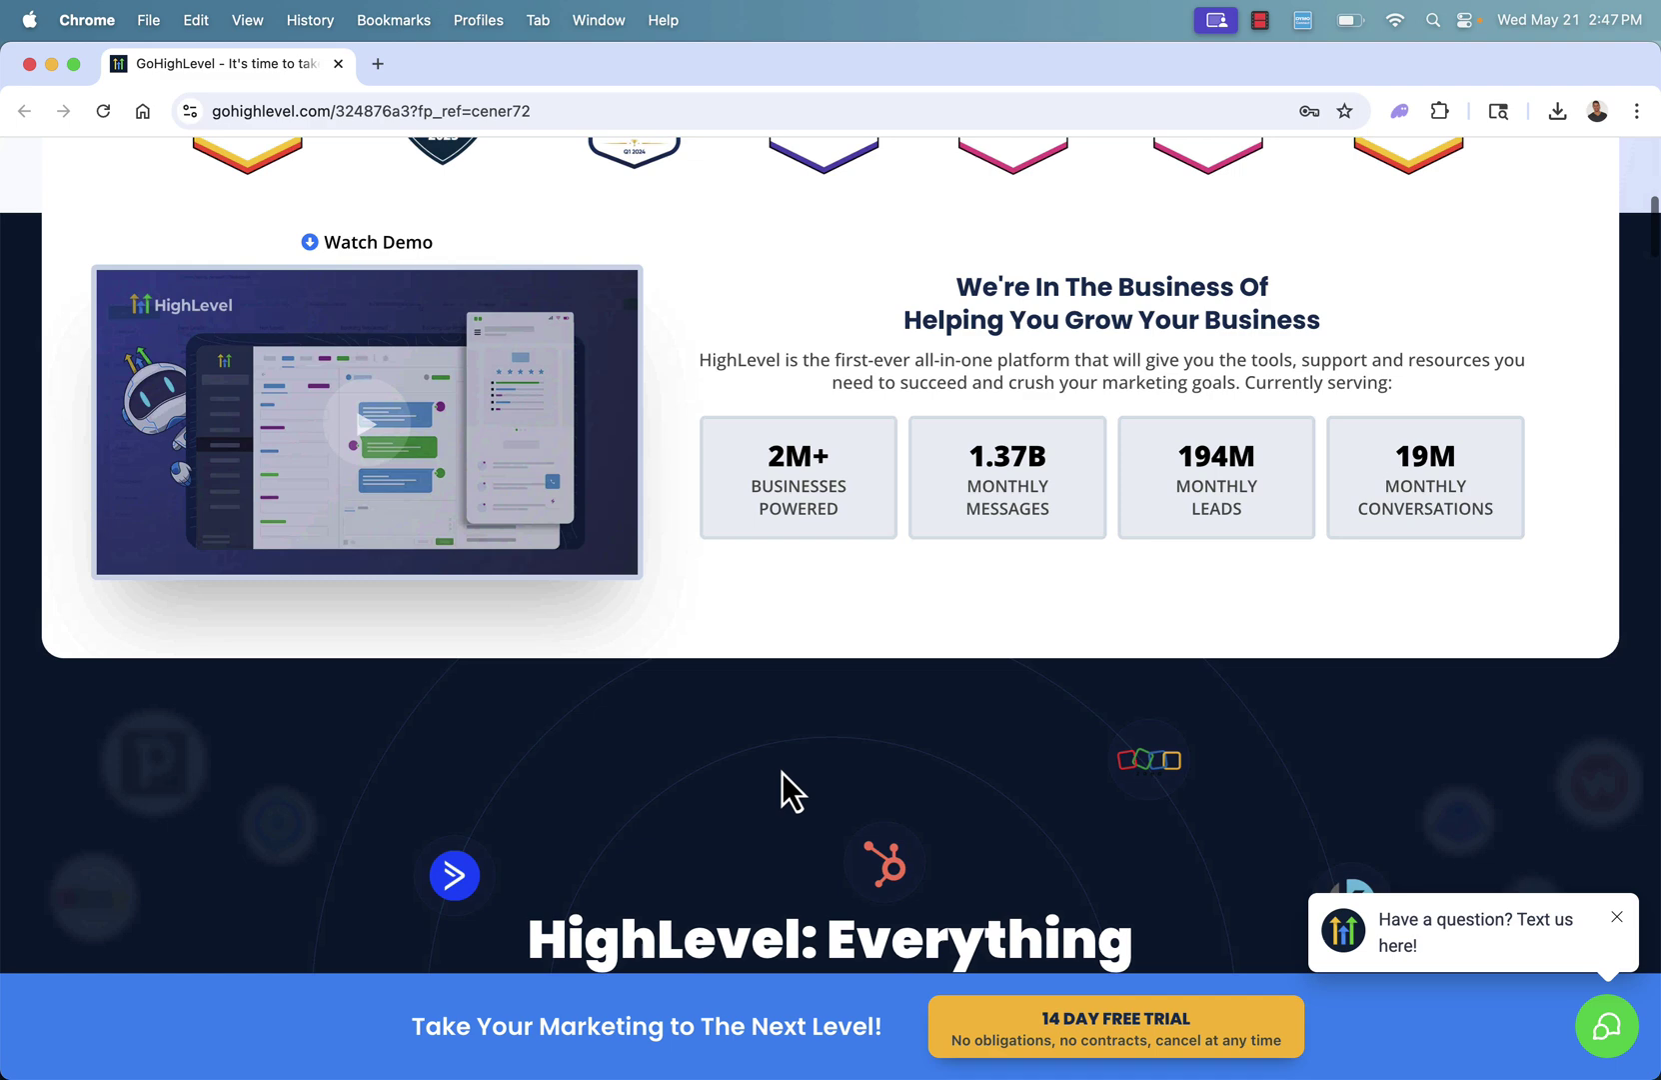
scroll(782, 773, down, 1)
scroll(782, 773, down, 5)
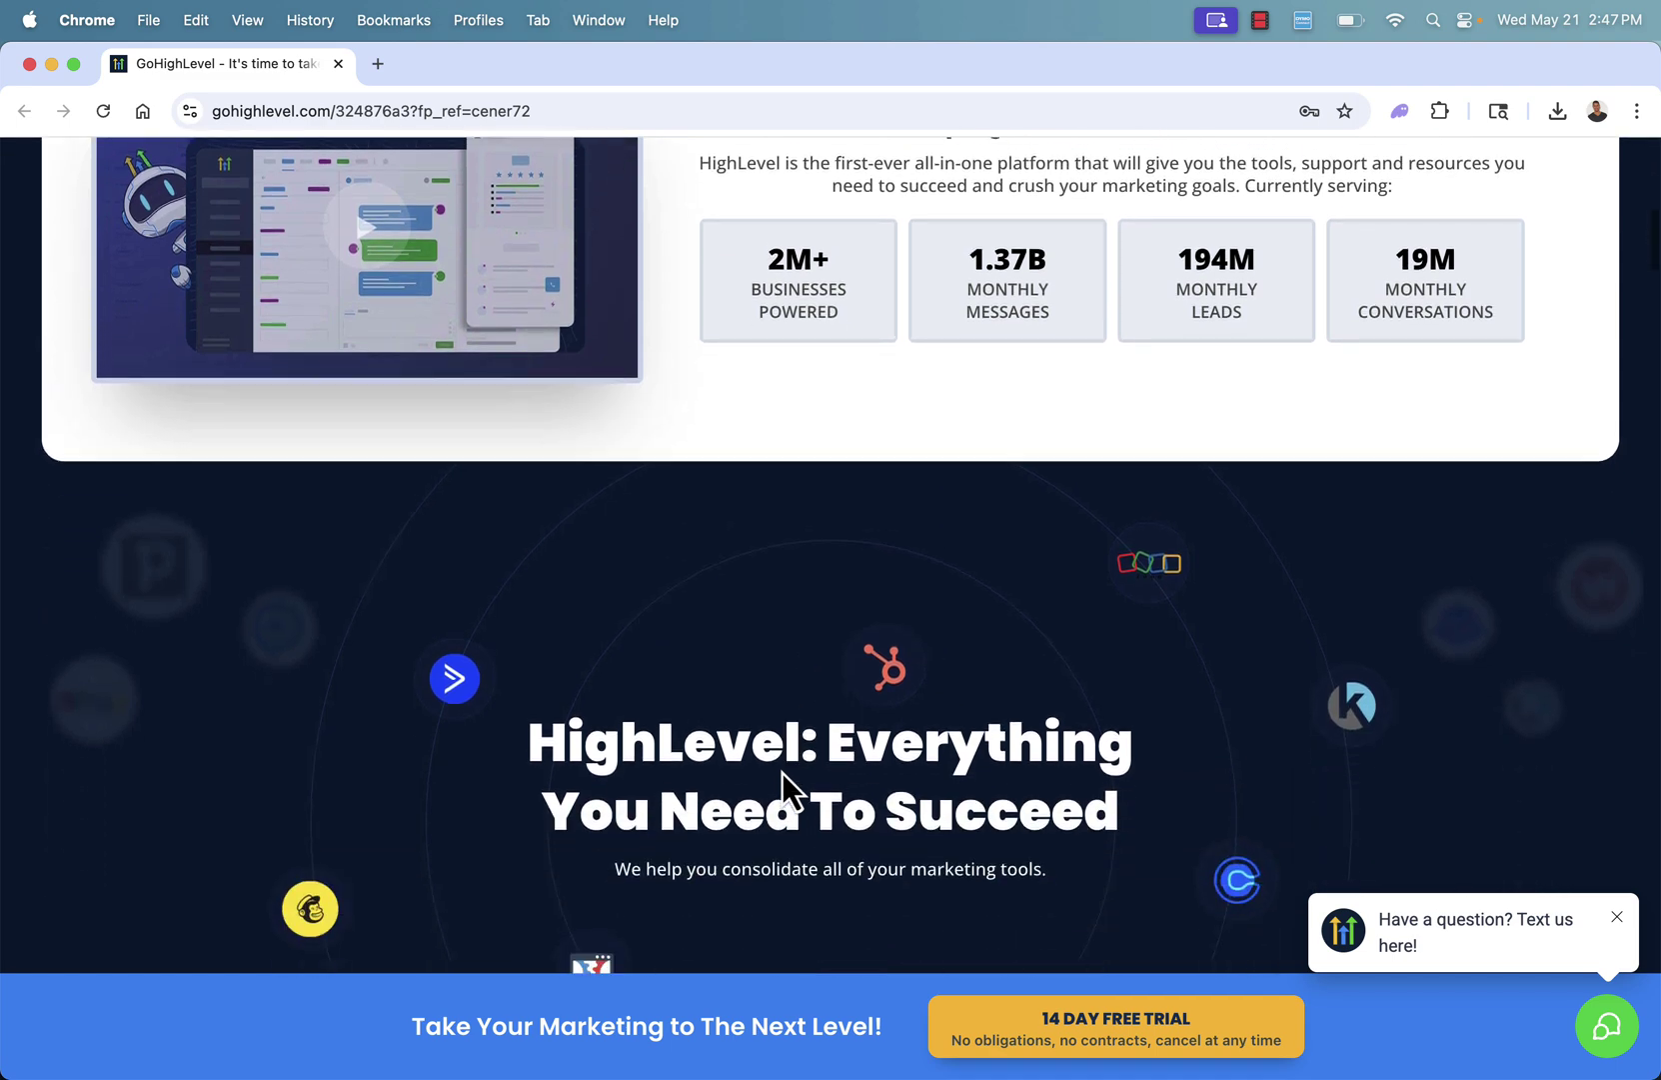
scroll(782, 772, down, 3)
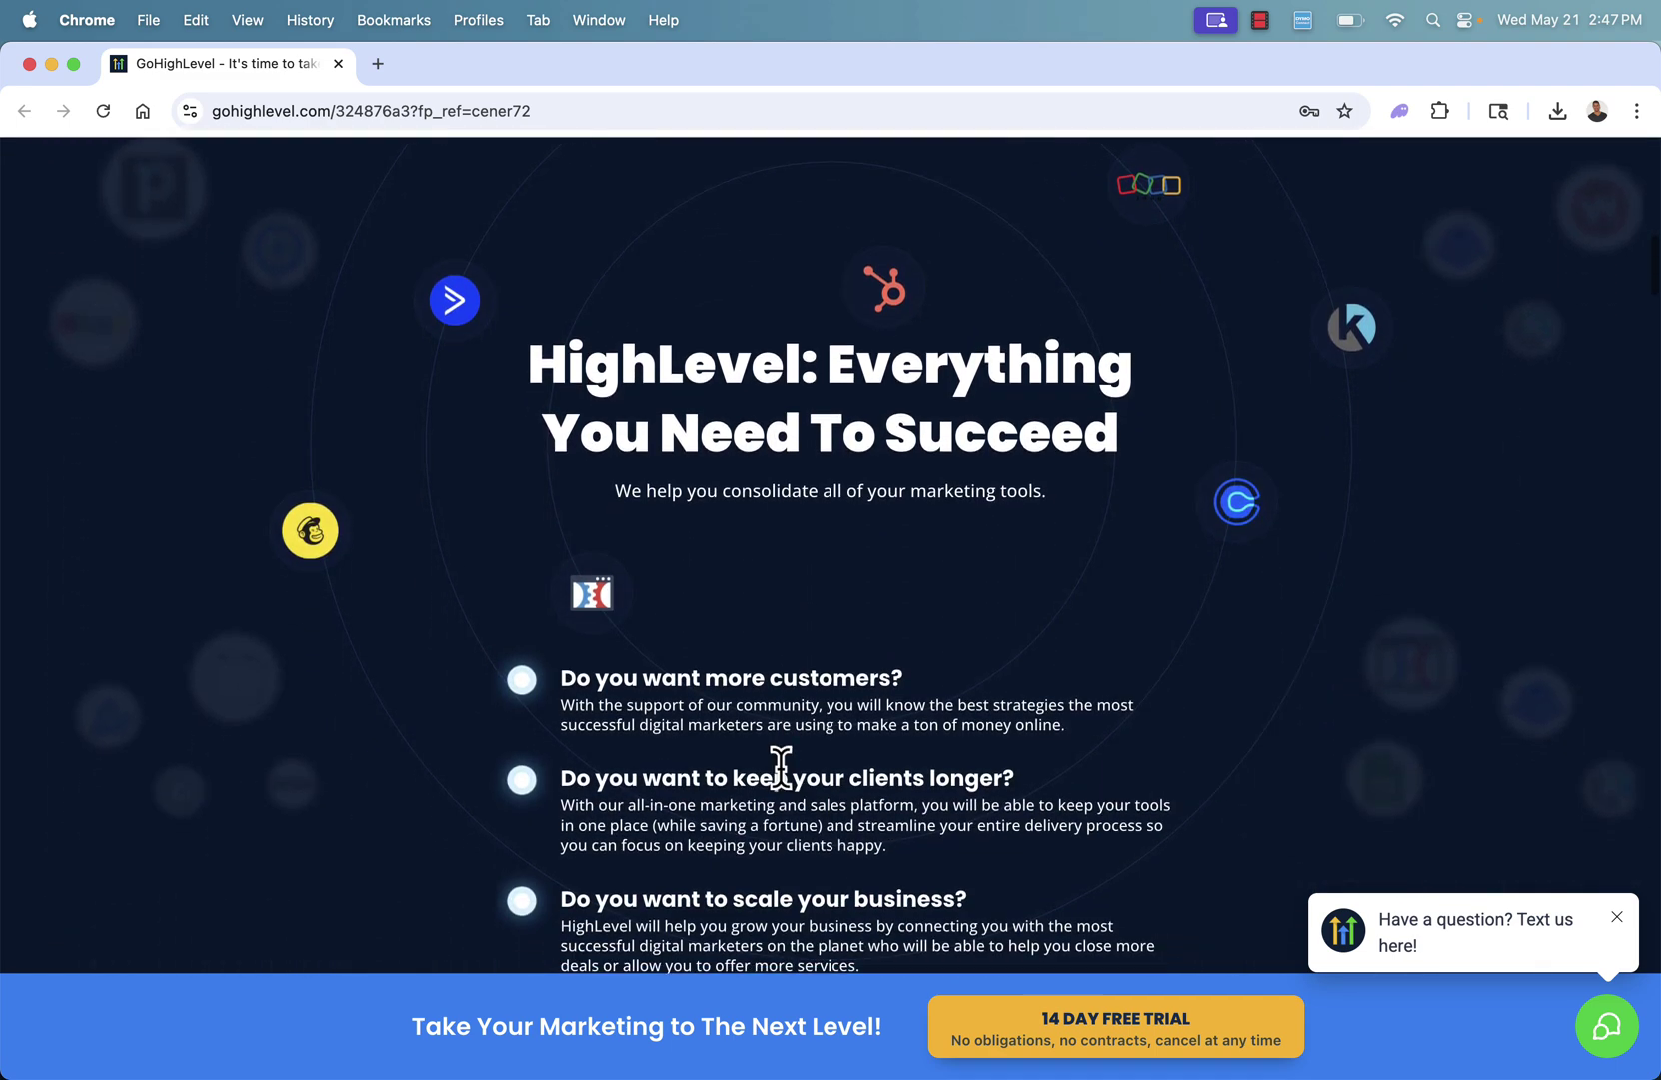
scroll(781, 773, down, 1)
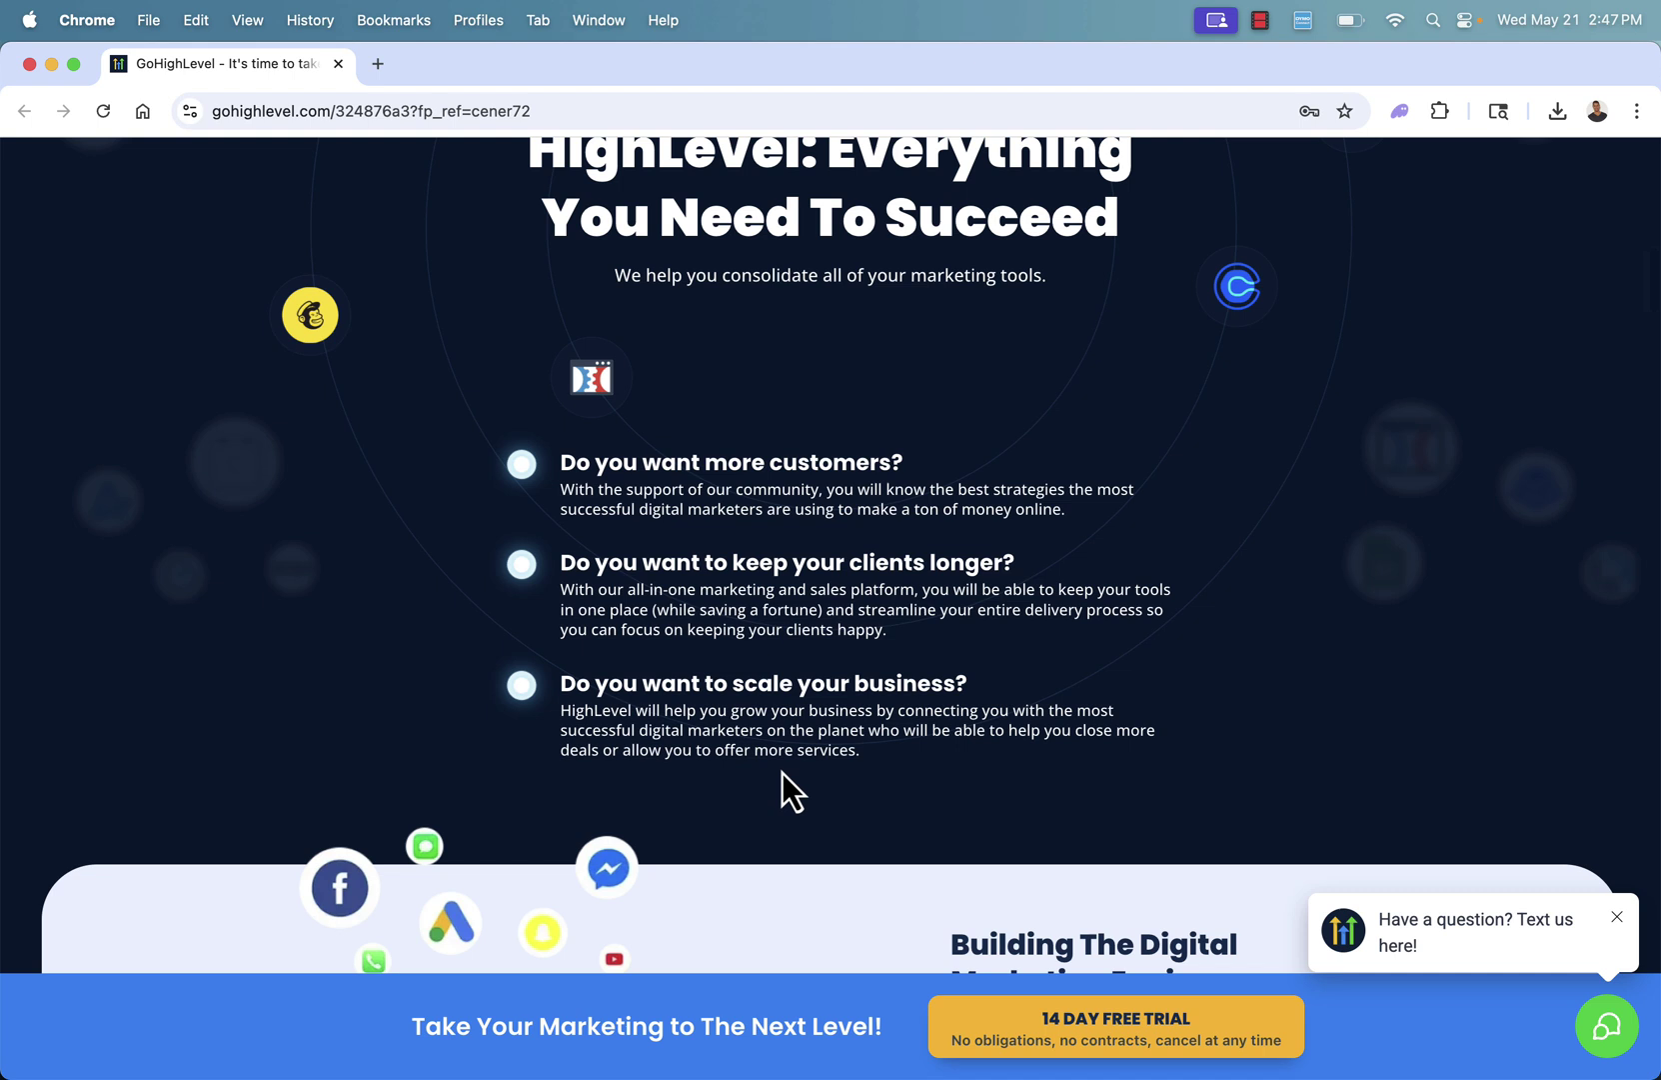
scroll(782, 773, down, 1)
triple_click(737, 671)
click(791, 682)
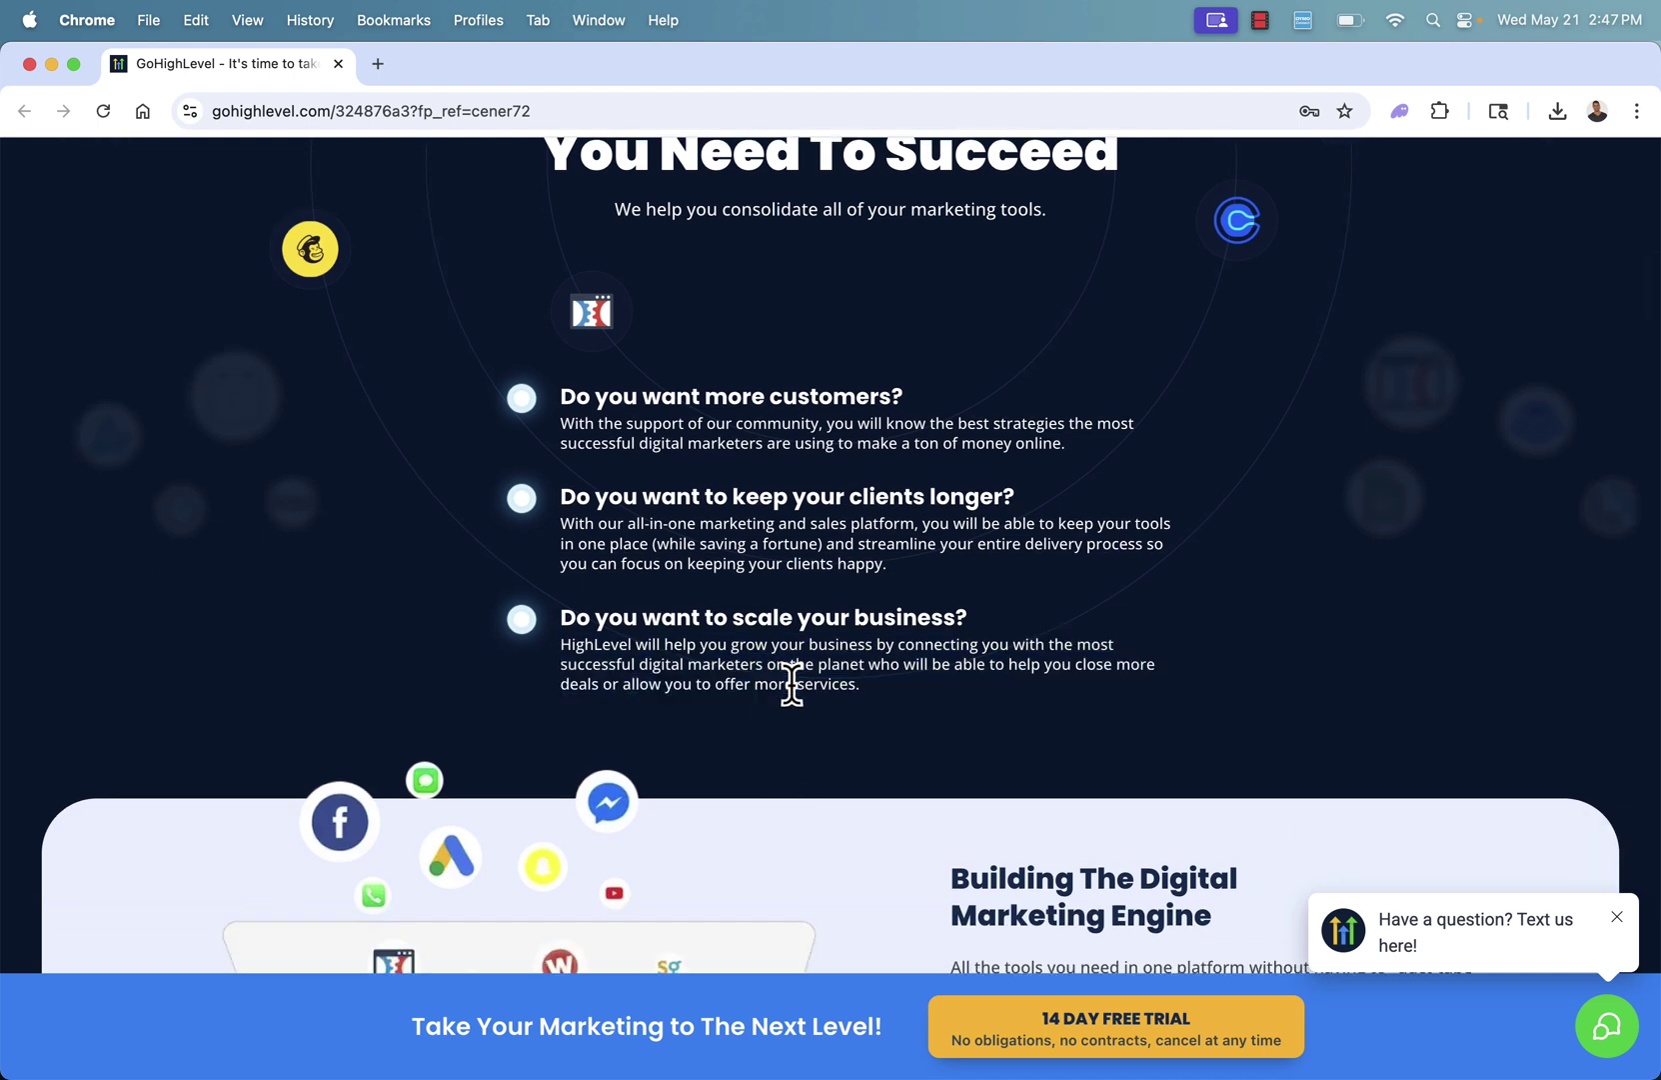
scroll(792, 685, down, 7)
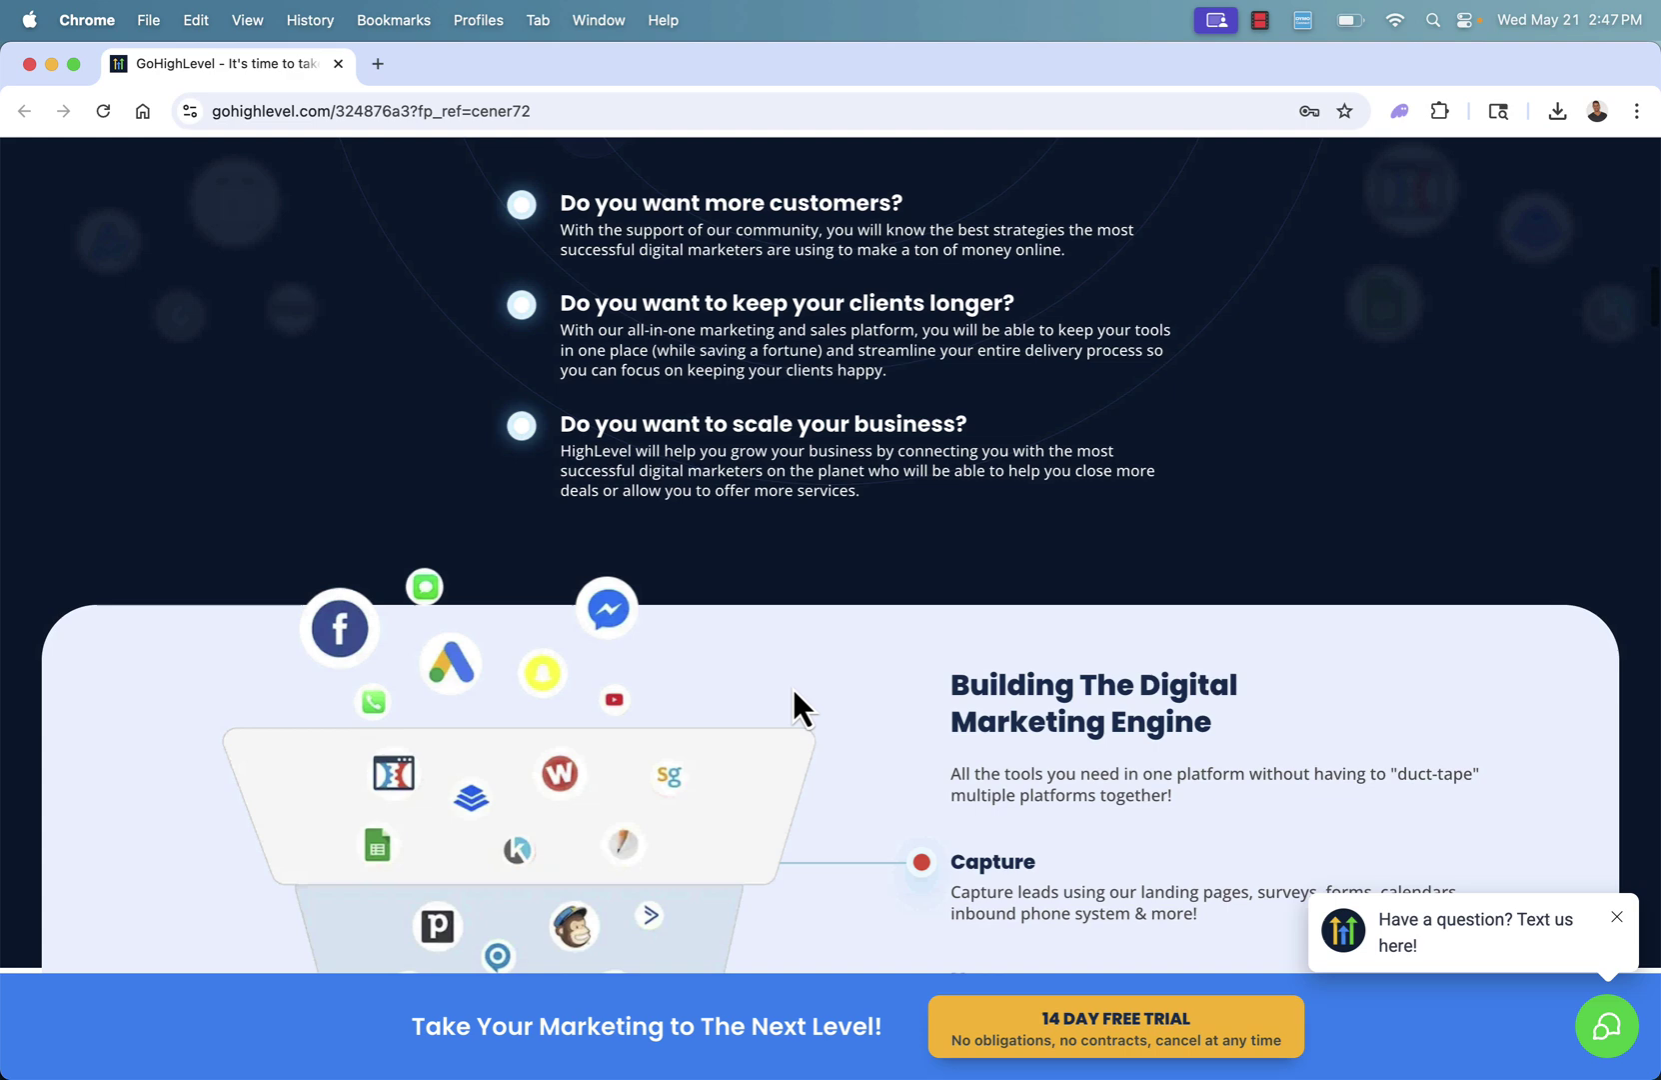
scroll(793, 690, down, 1)
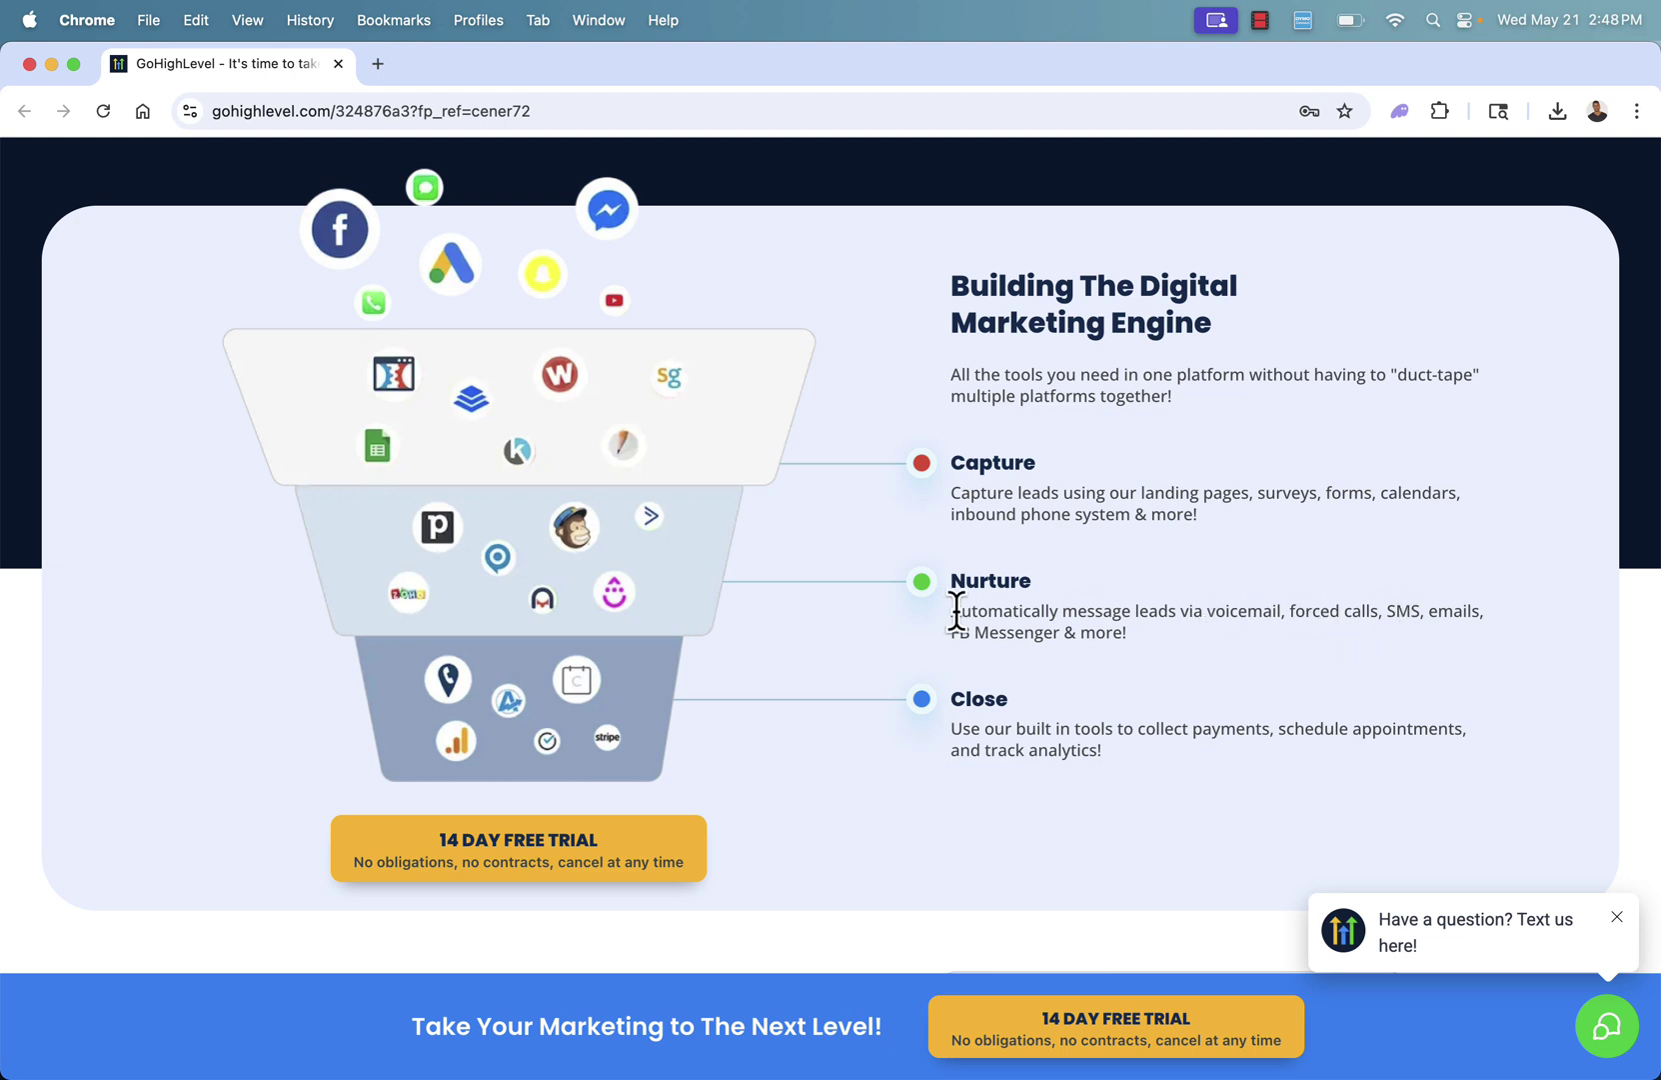
Step: Read through Capture New Leads down to the Nurture Leads Into Customers follow-up section
scroll(954, 612, down, 2)
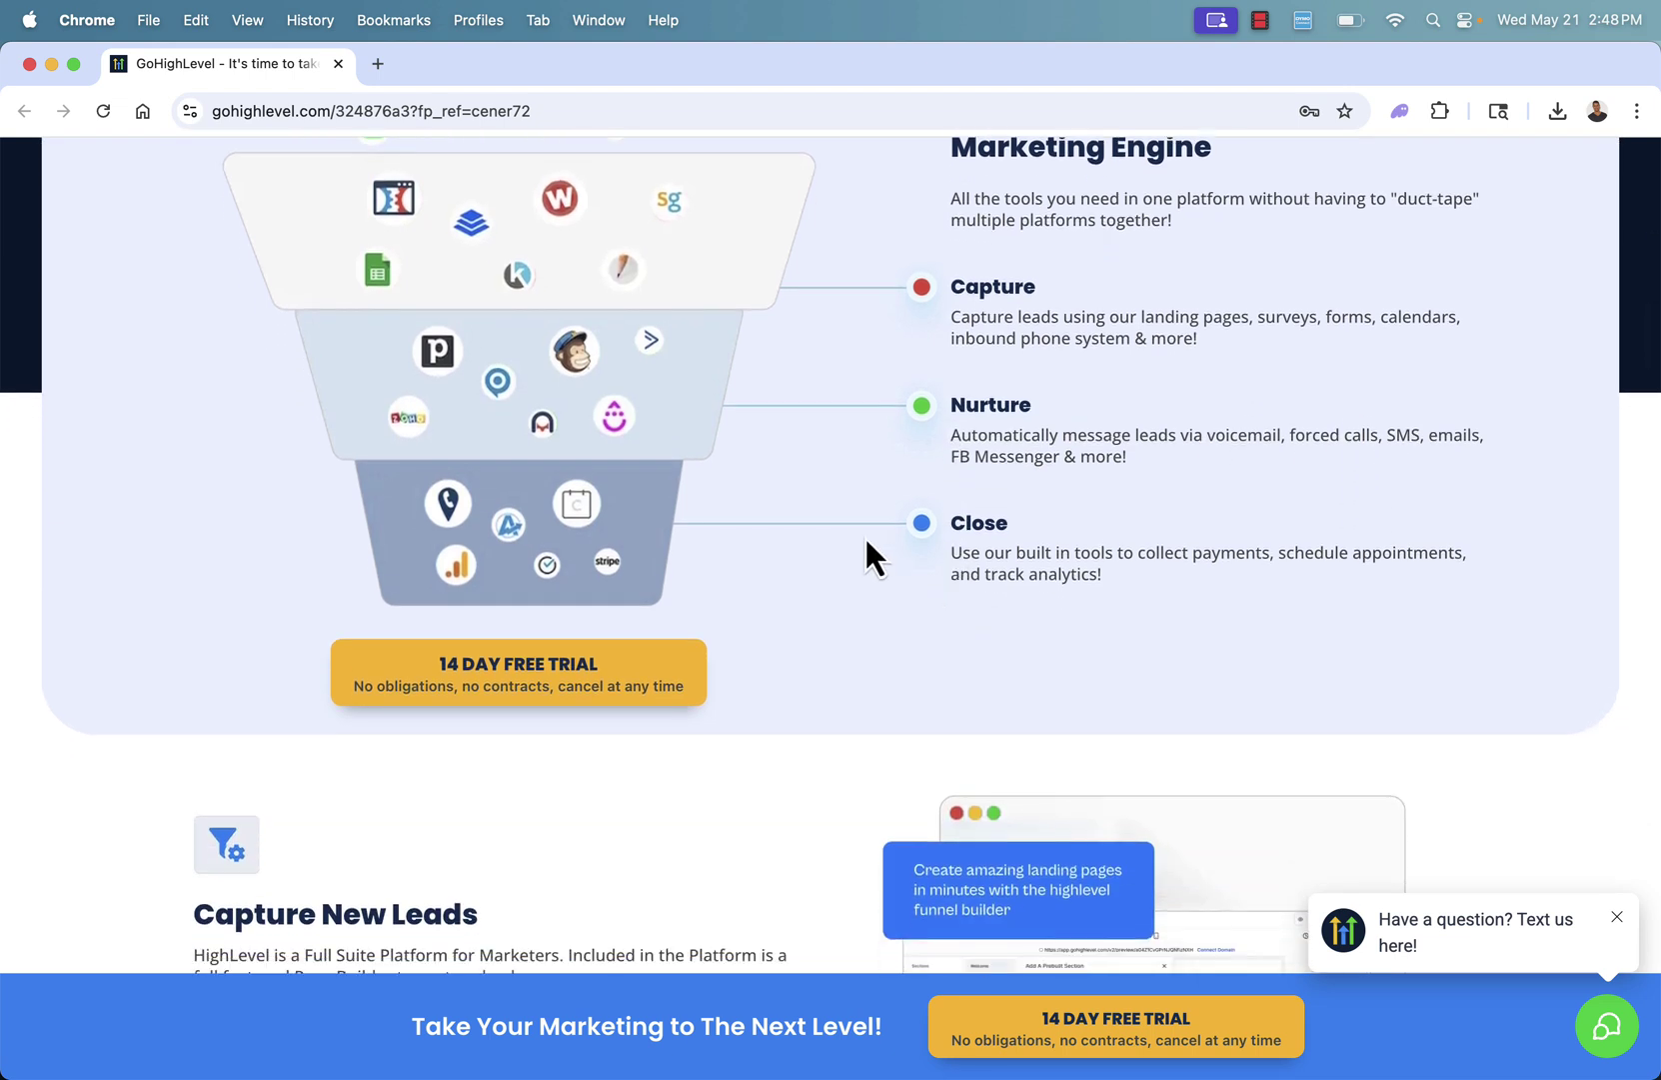
double_click(1062, 578)
click(1044, 580)
scroll(1039, 585, down, 4)
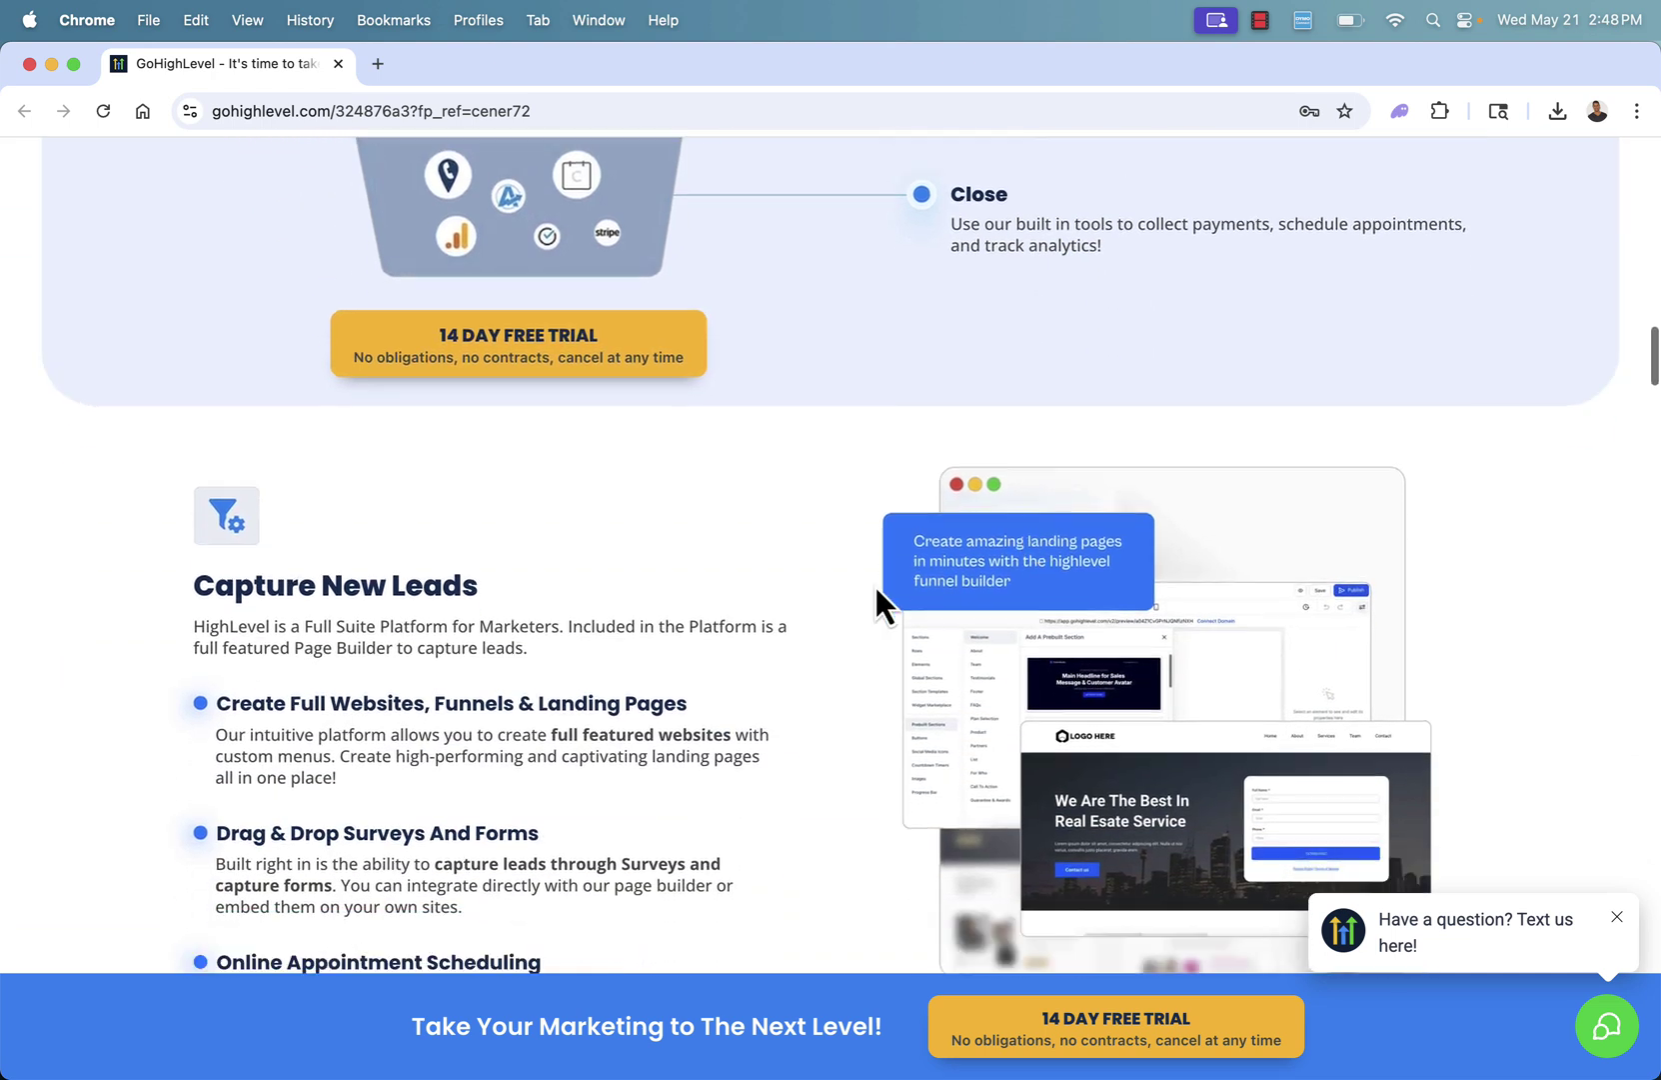
scroll(876, 590, down, 3)
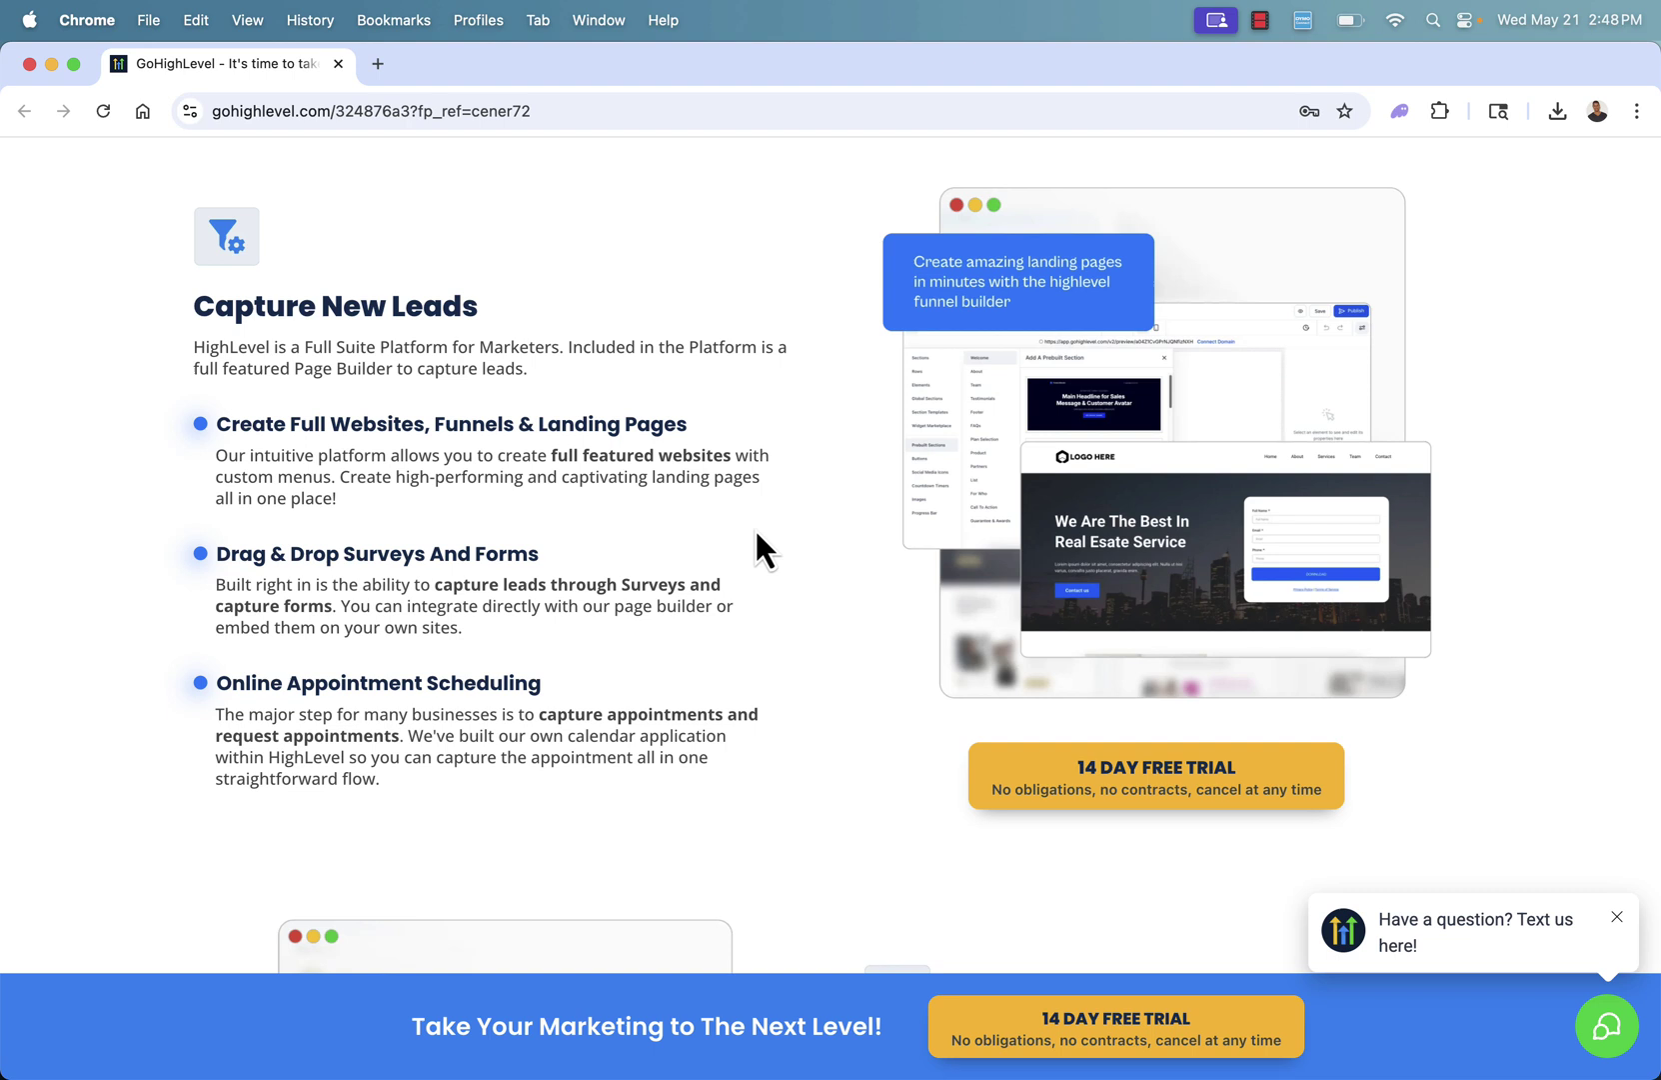
scroll(755, 532, down, 1)
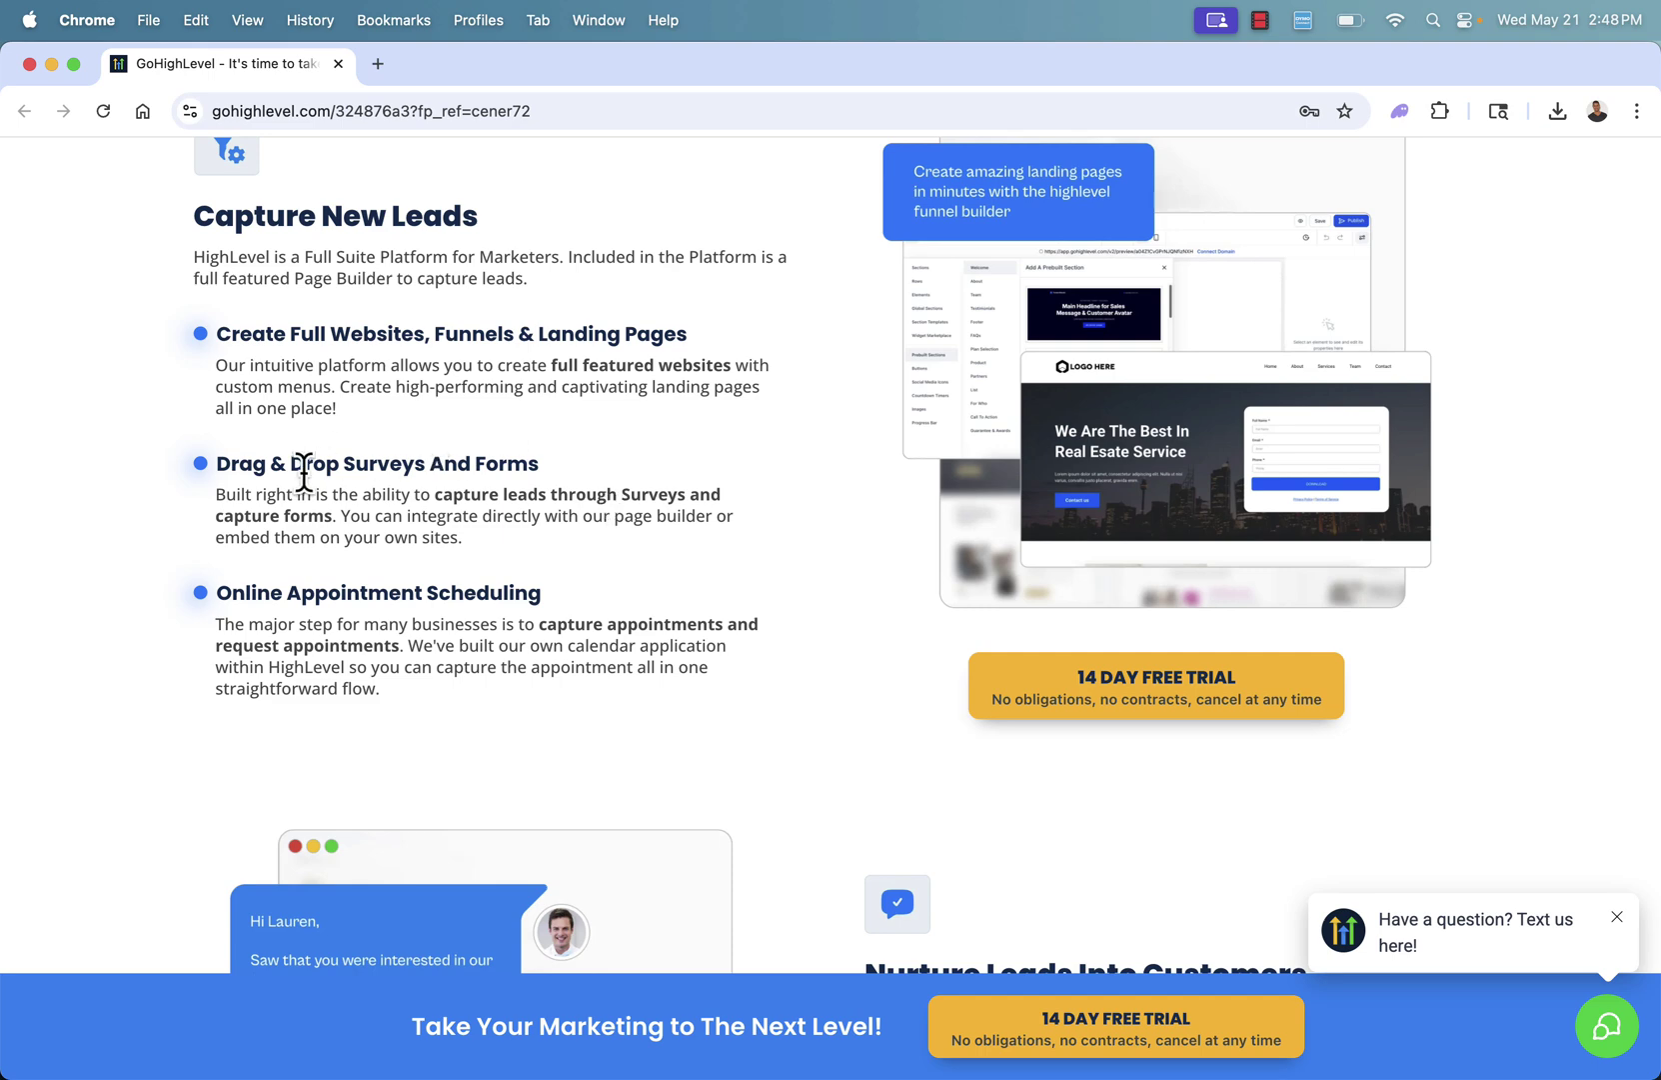
scroll(304, 478, down, 2)
scroll(306, 480, down, 9)
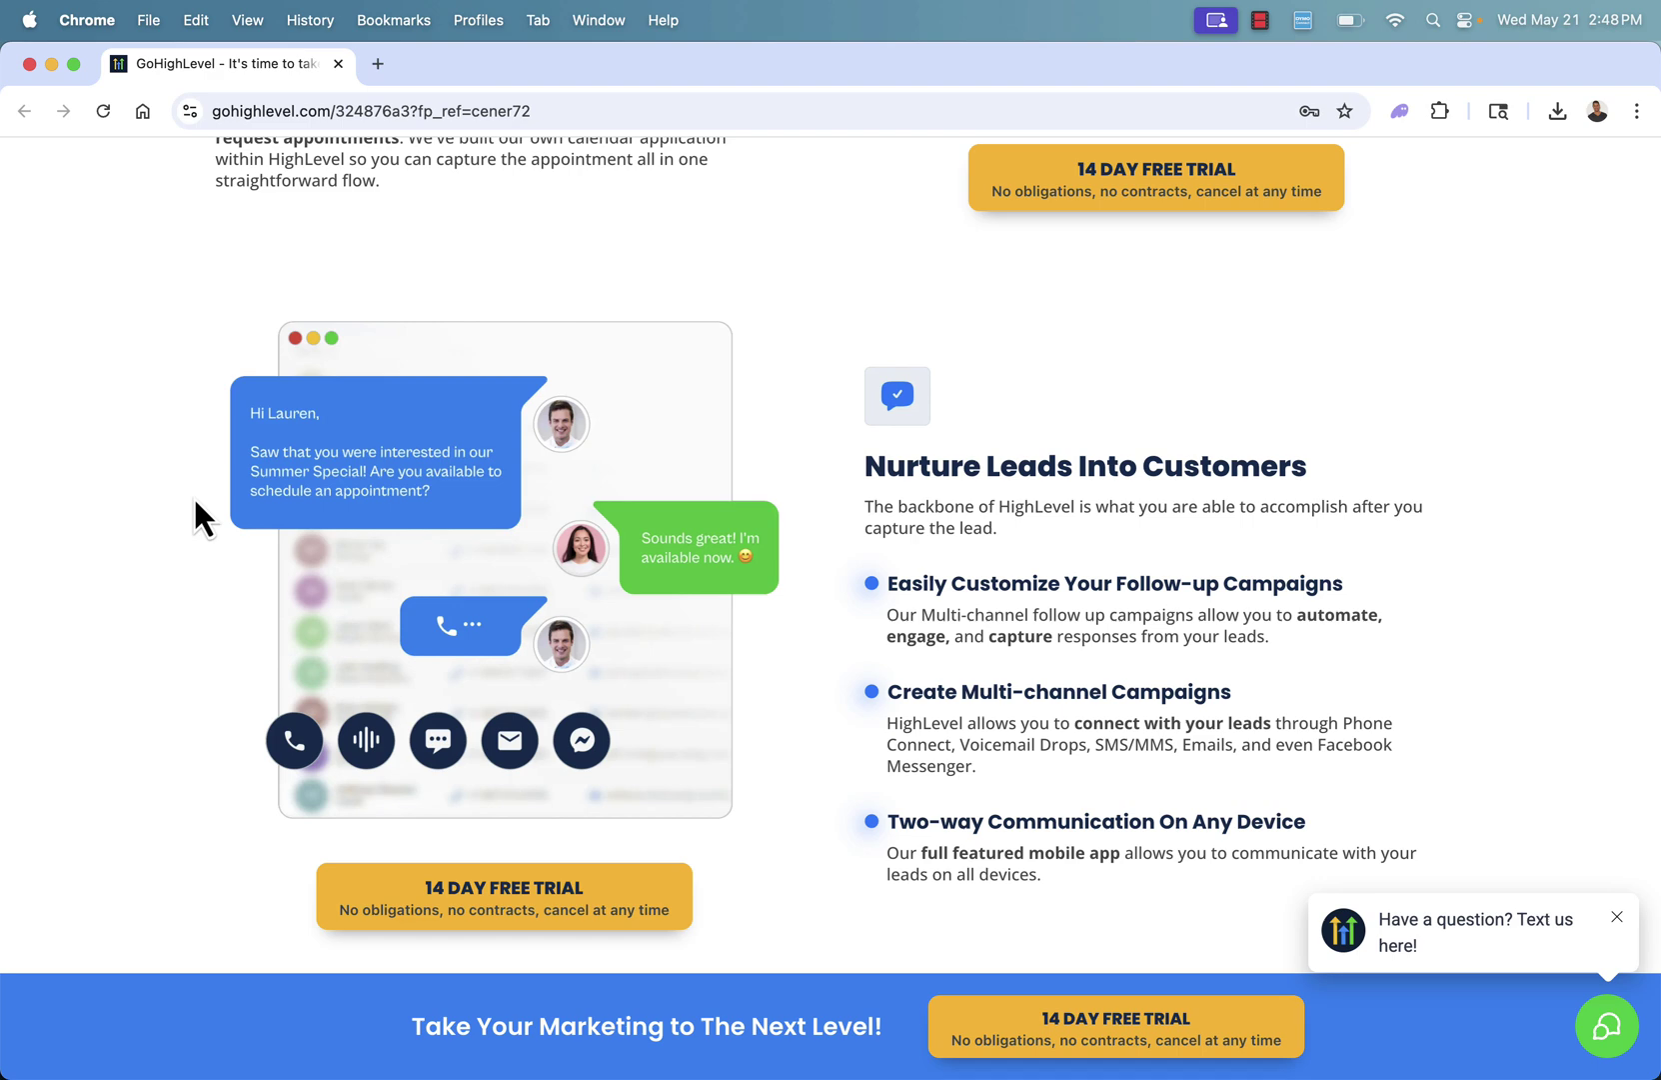
Step: Read past Fully Automated Booking, Create Membership Areas and Close More Deals to the white-label section
scroll(196, 503, down, 3)
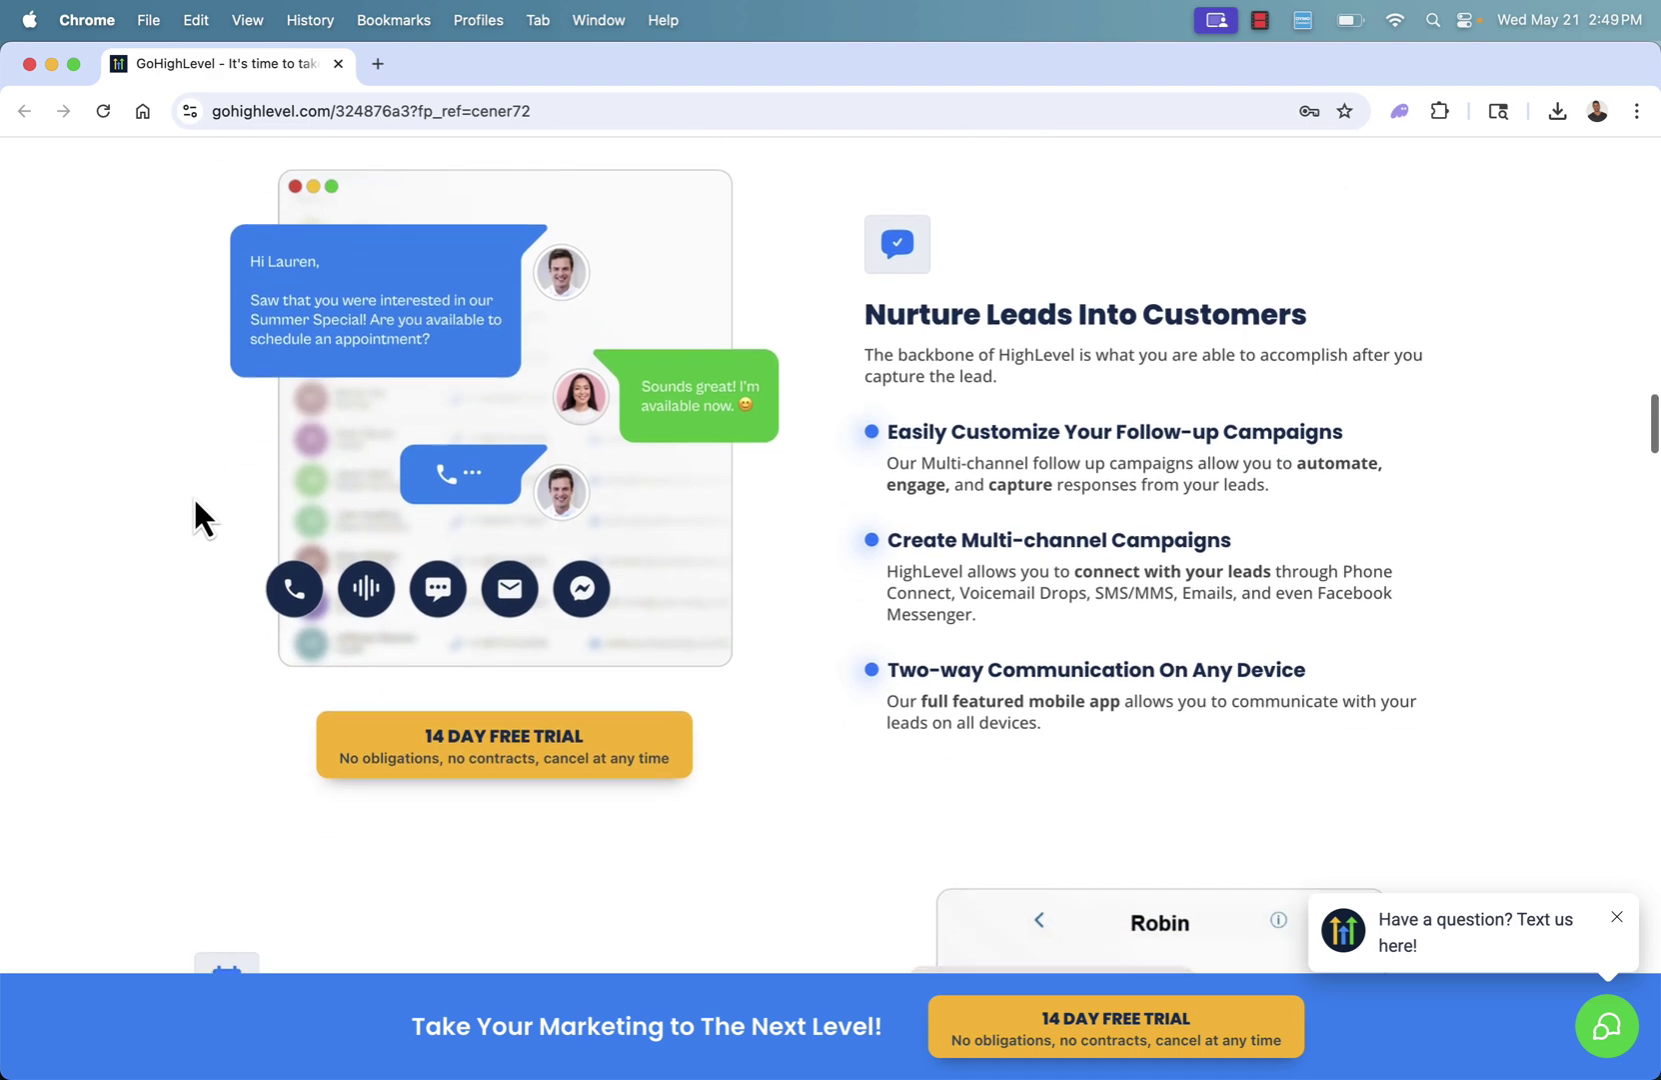
scroll(195, 502, down, 15)
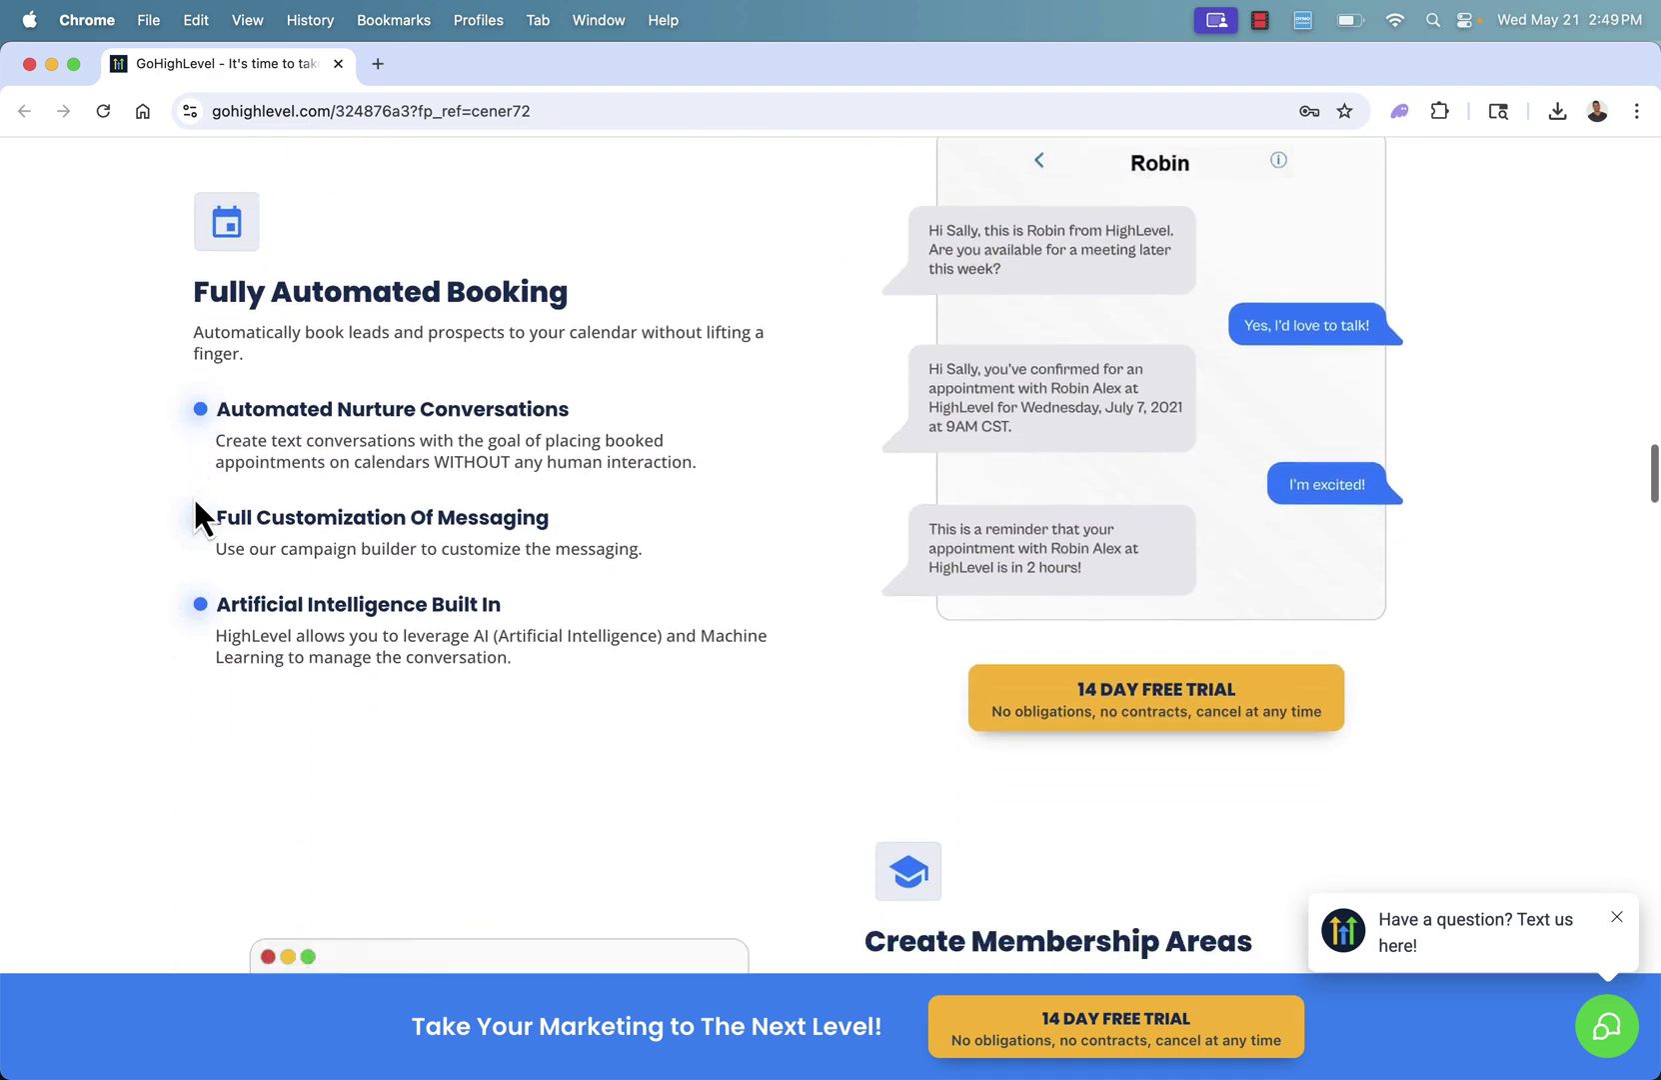
scroll(196, 515, down, 12)
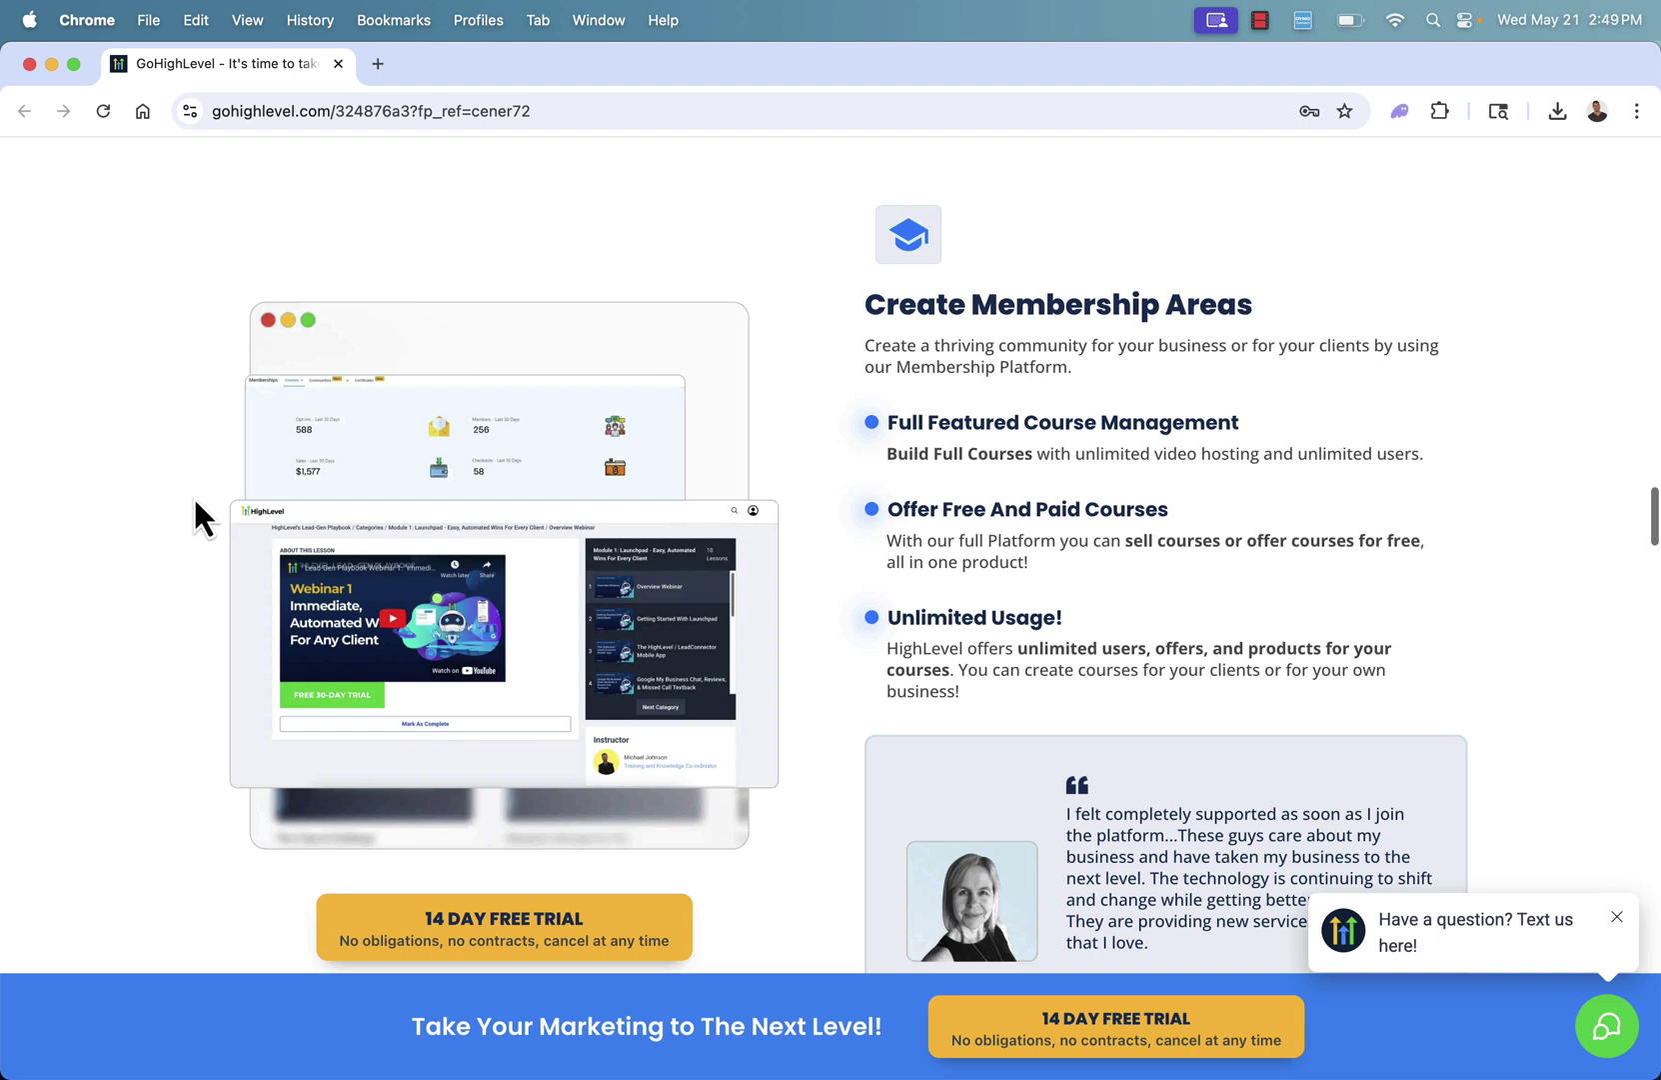
scroll(196, 511, down, 1)
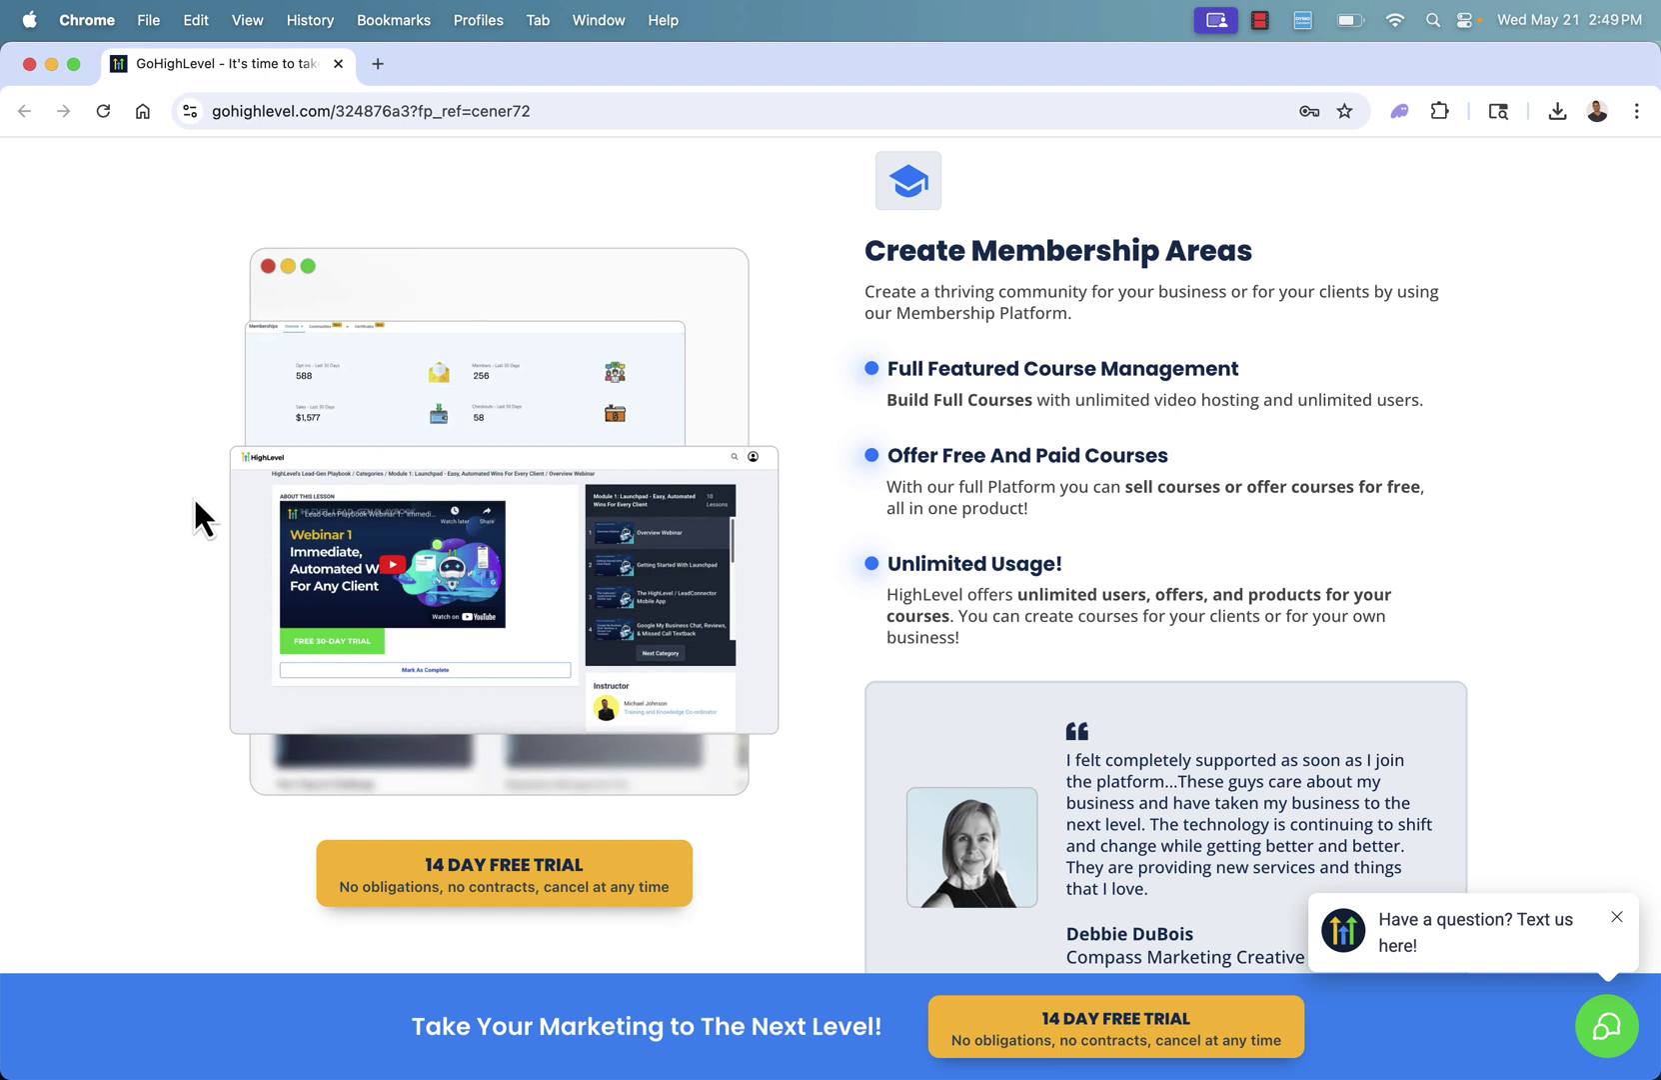
scroll(183, 470, down, 3)
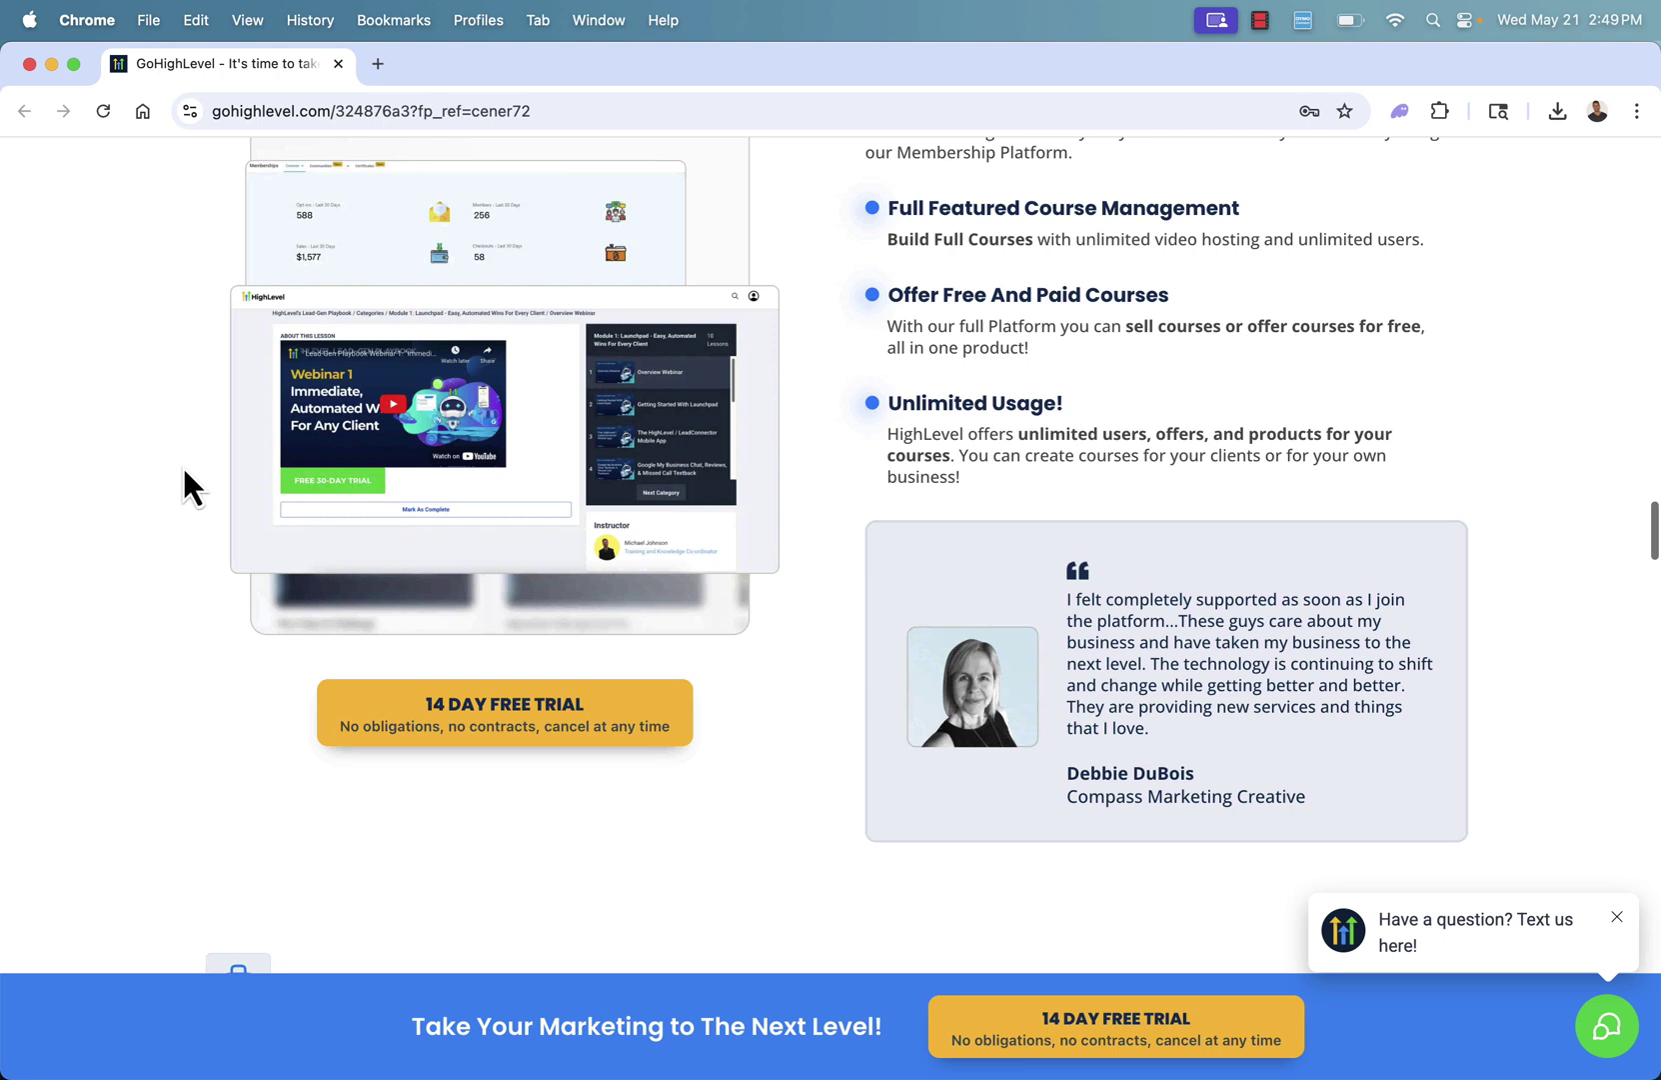
scroll(184, 470, down, 2)
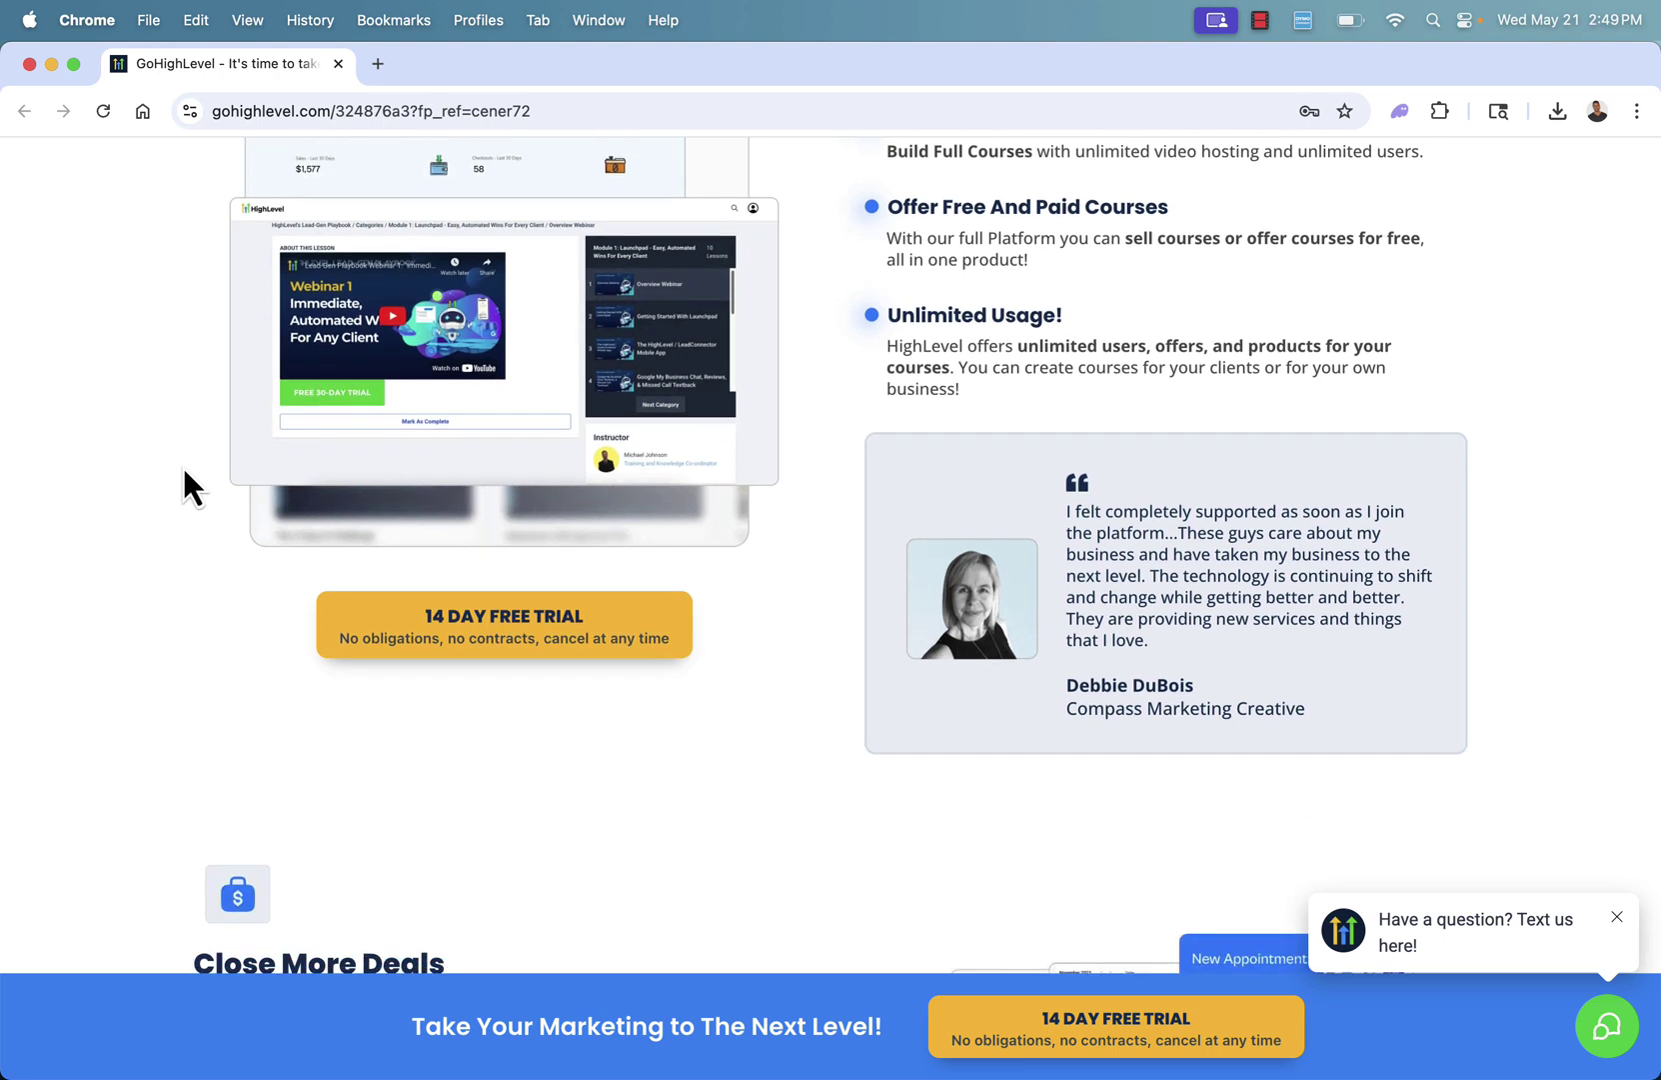
scroll(182, 464, down, 10)
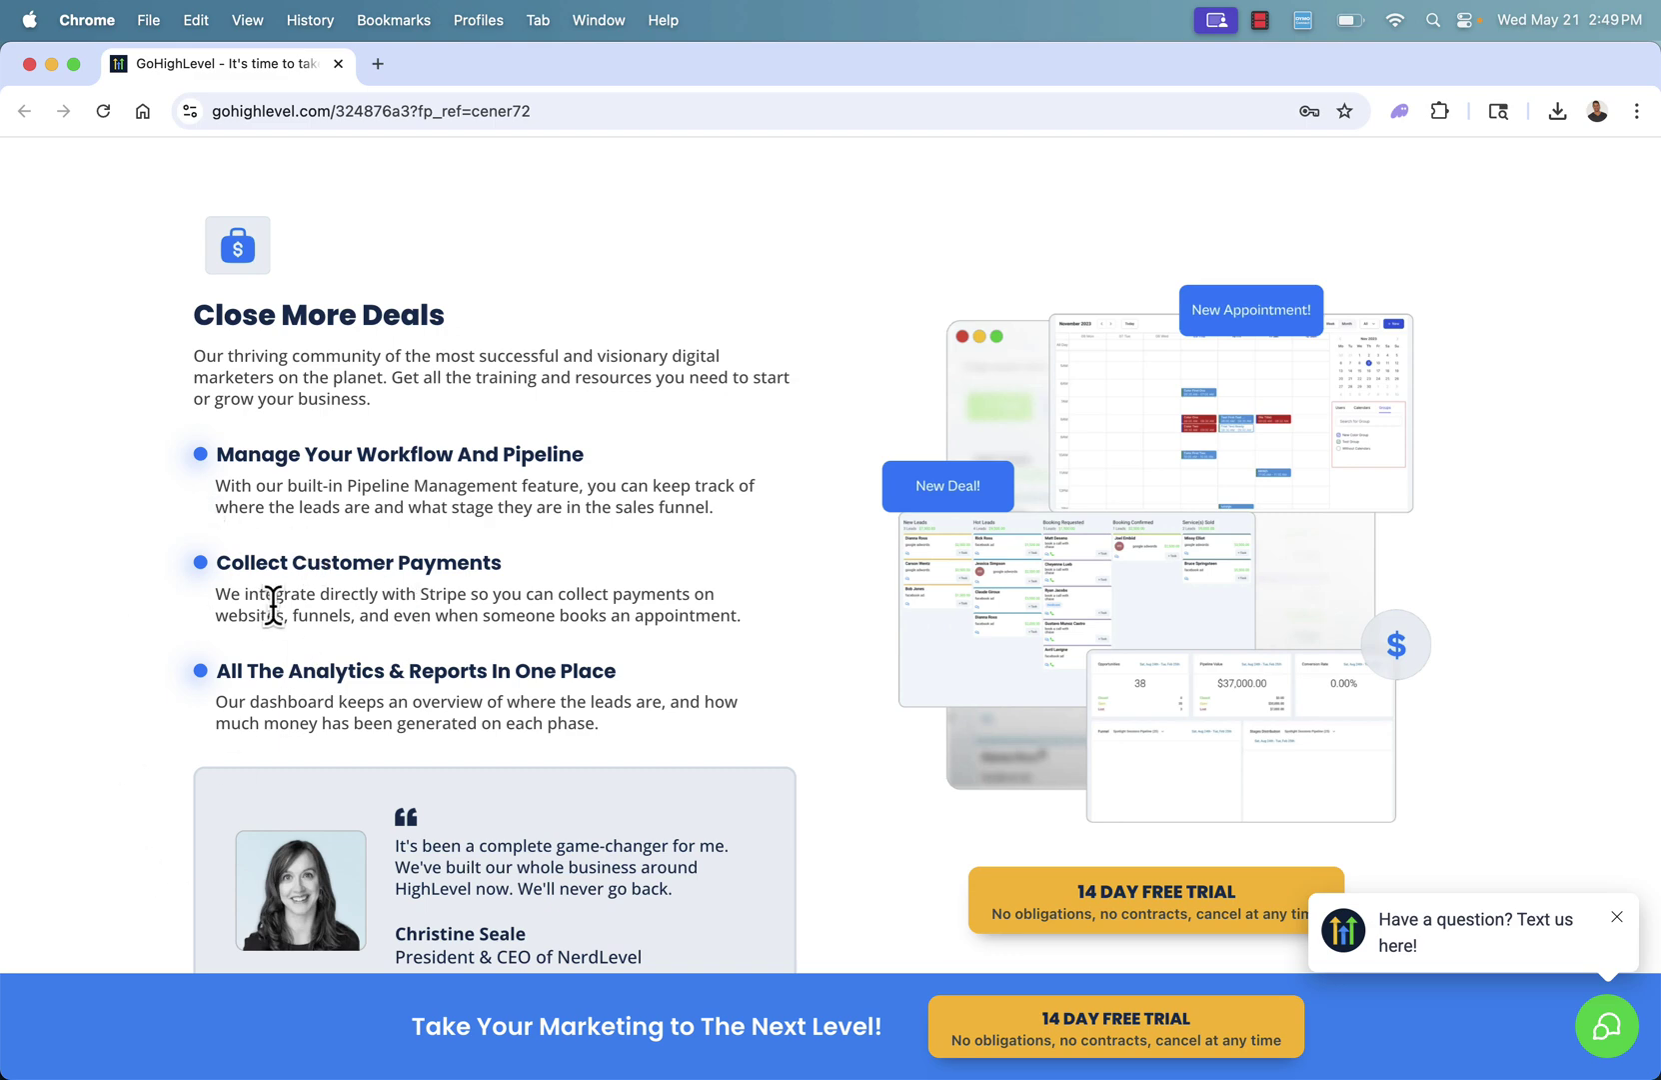
scroll(332, 561, down, 3)
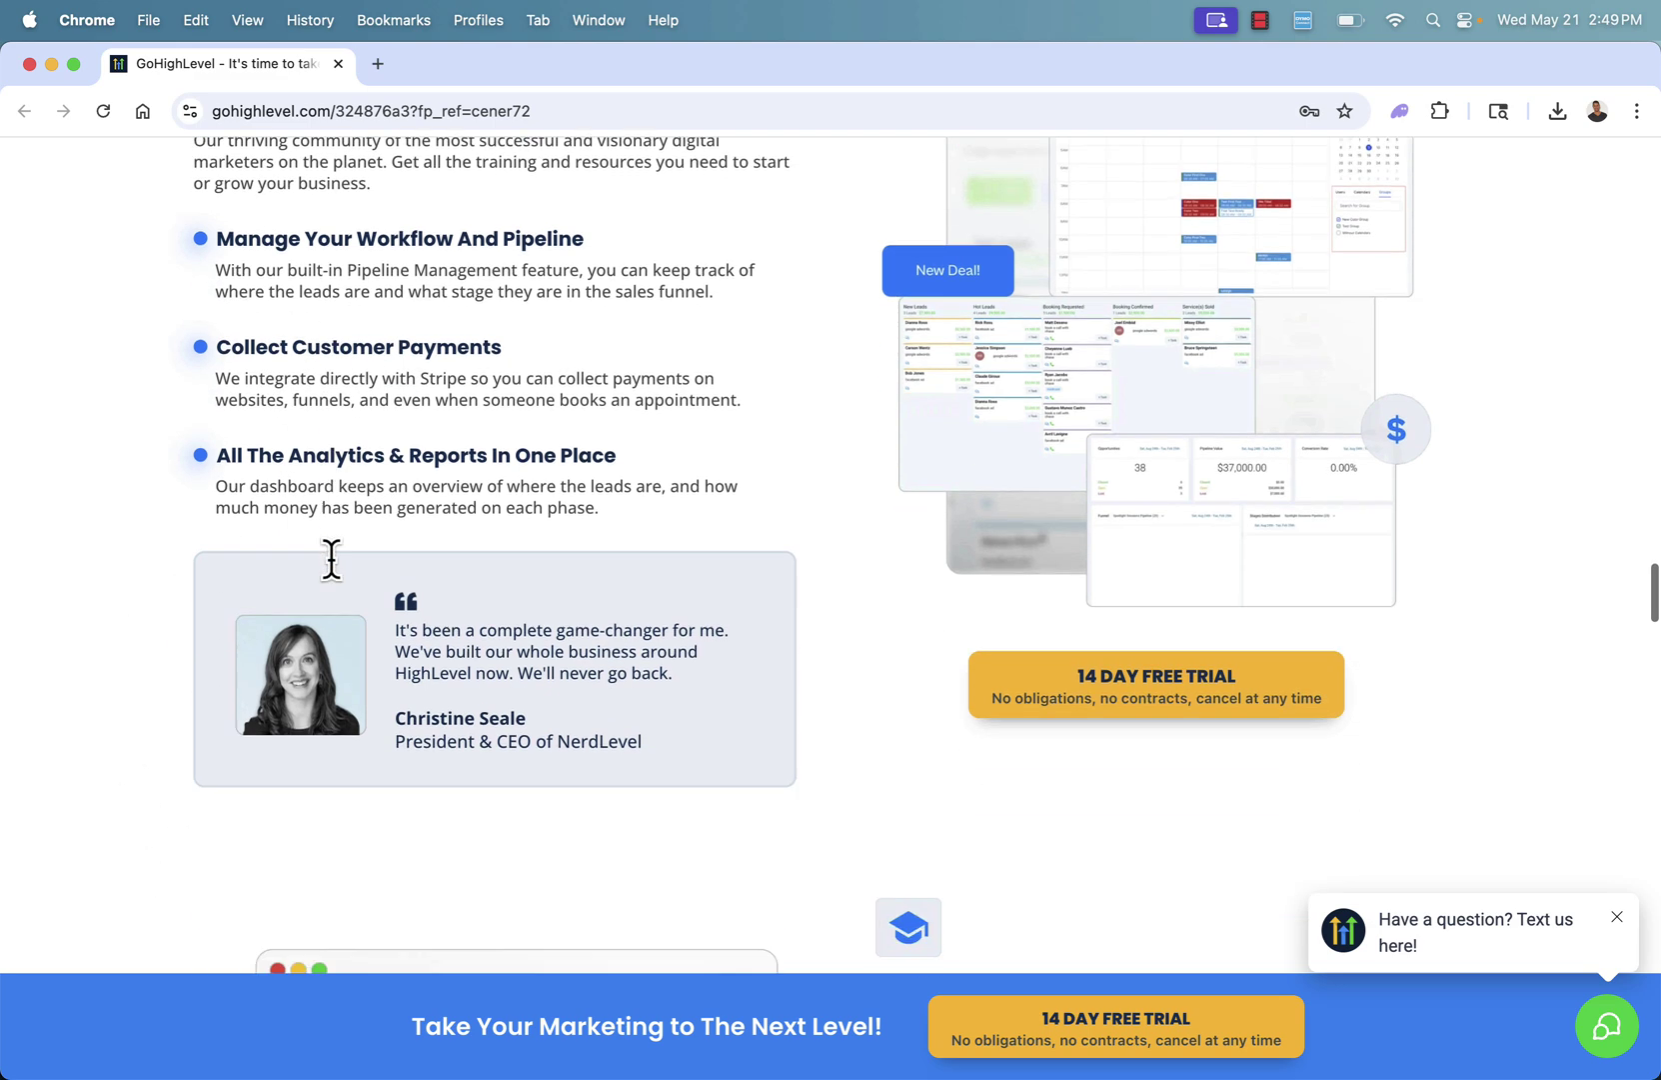
scroll(332, 561, down, 3)
scroll(334, 566, down, 5)
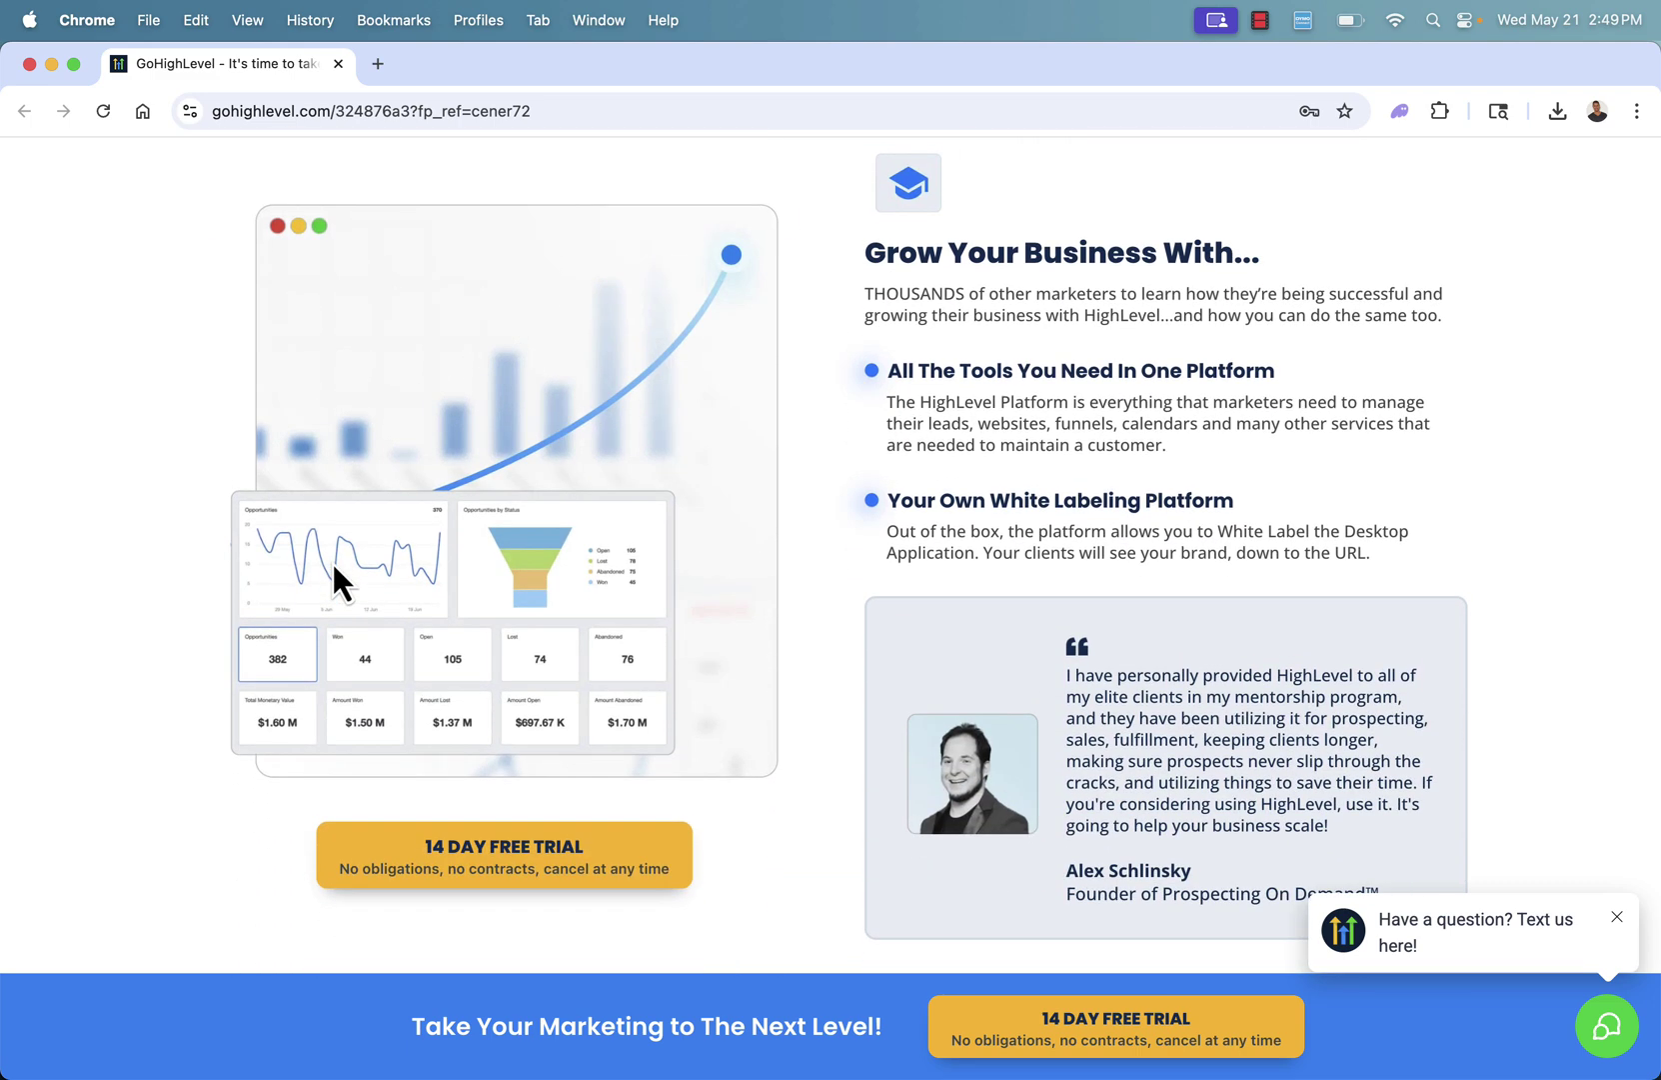
Step: Read past Award-Winning Support and Join The Movement to the $1,612 vs $97 price table
scroll(332, 561, down, 10)
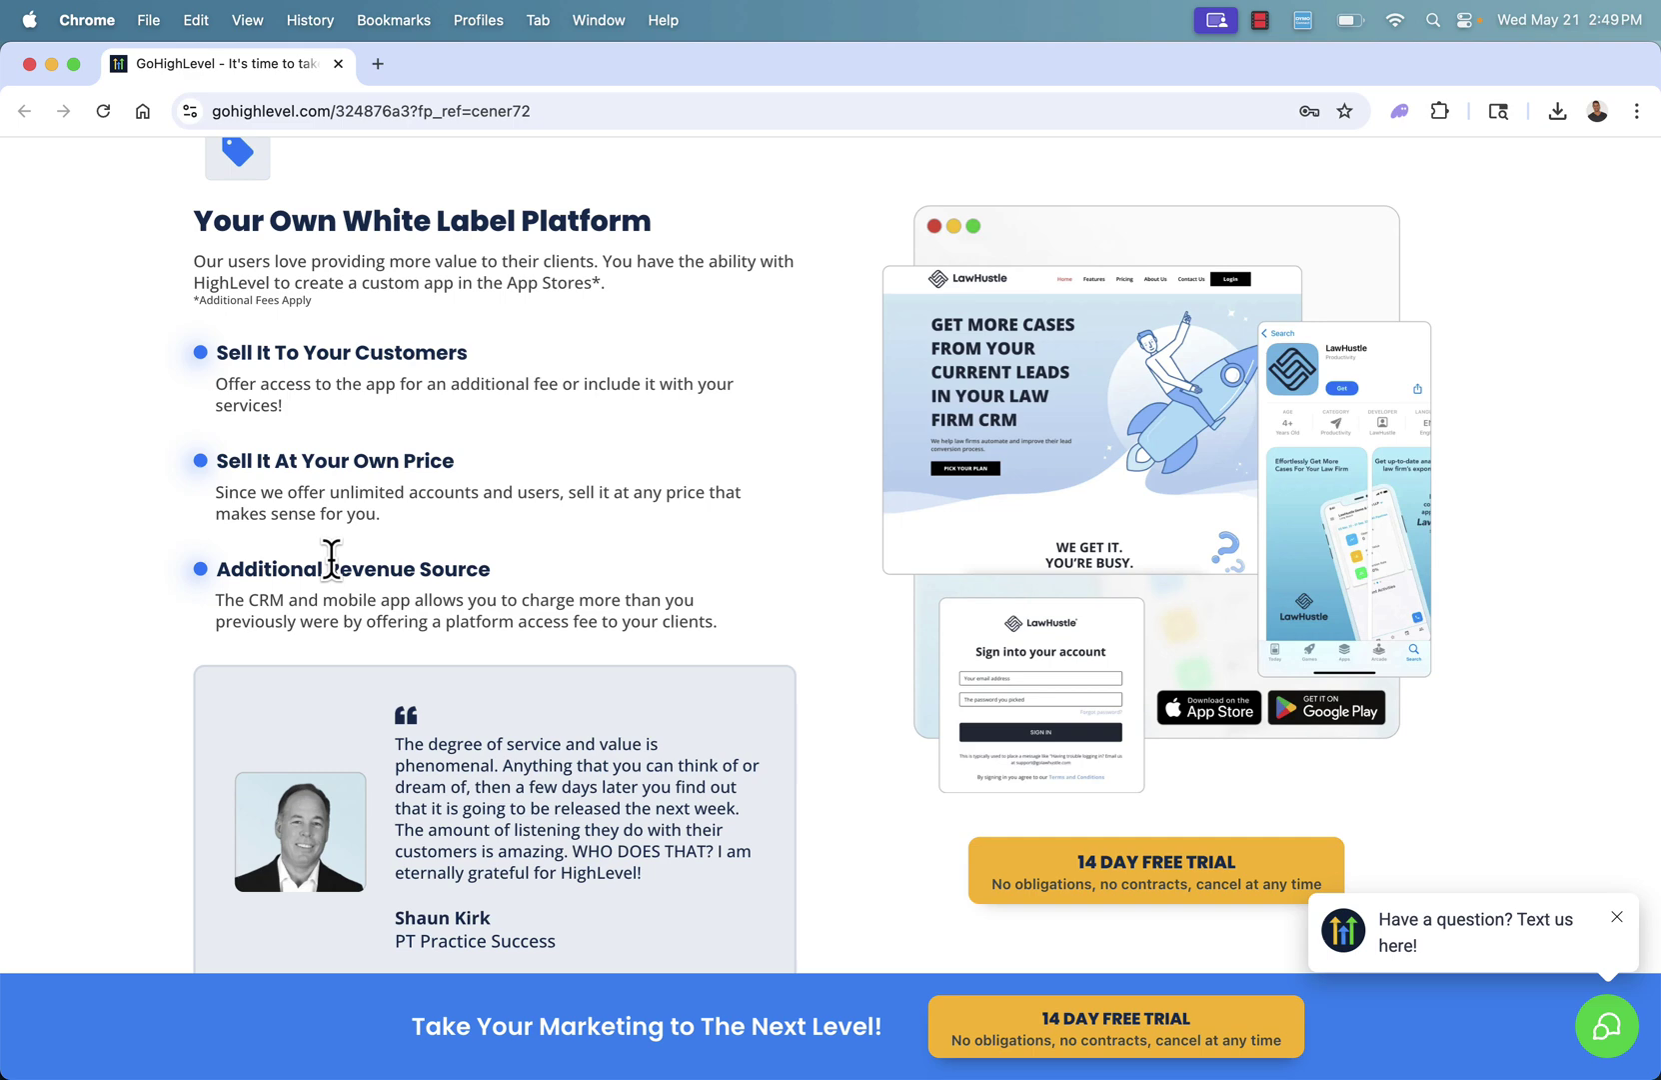
scroll(331, 561, down, 10)
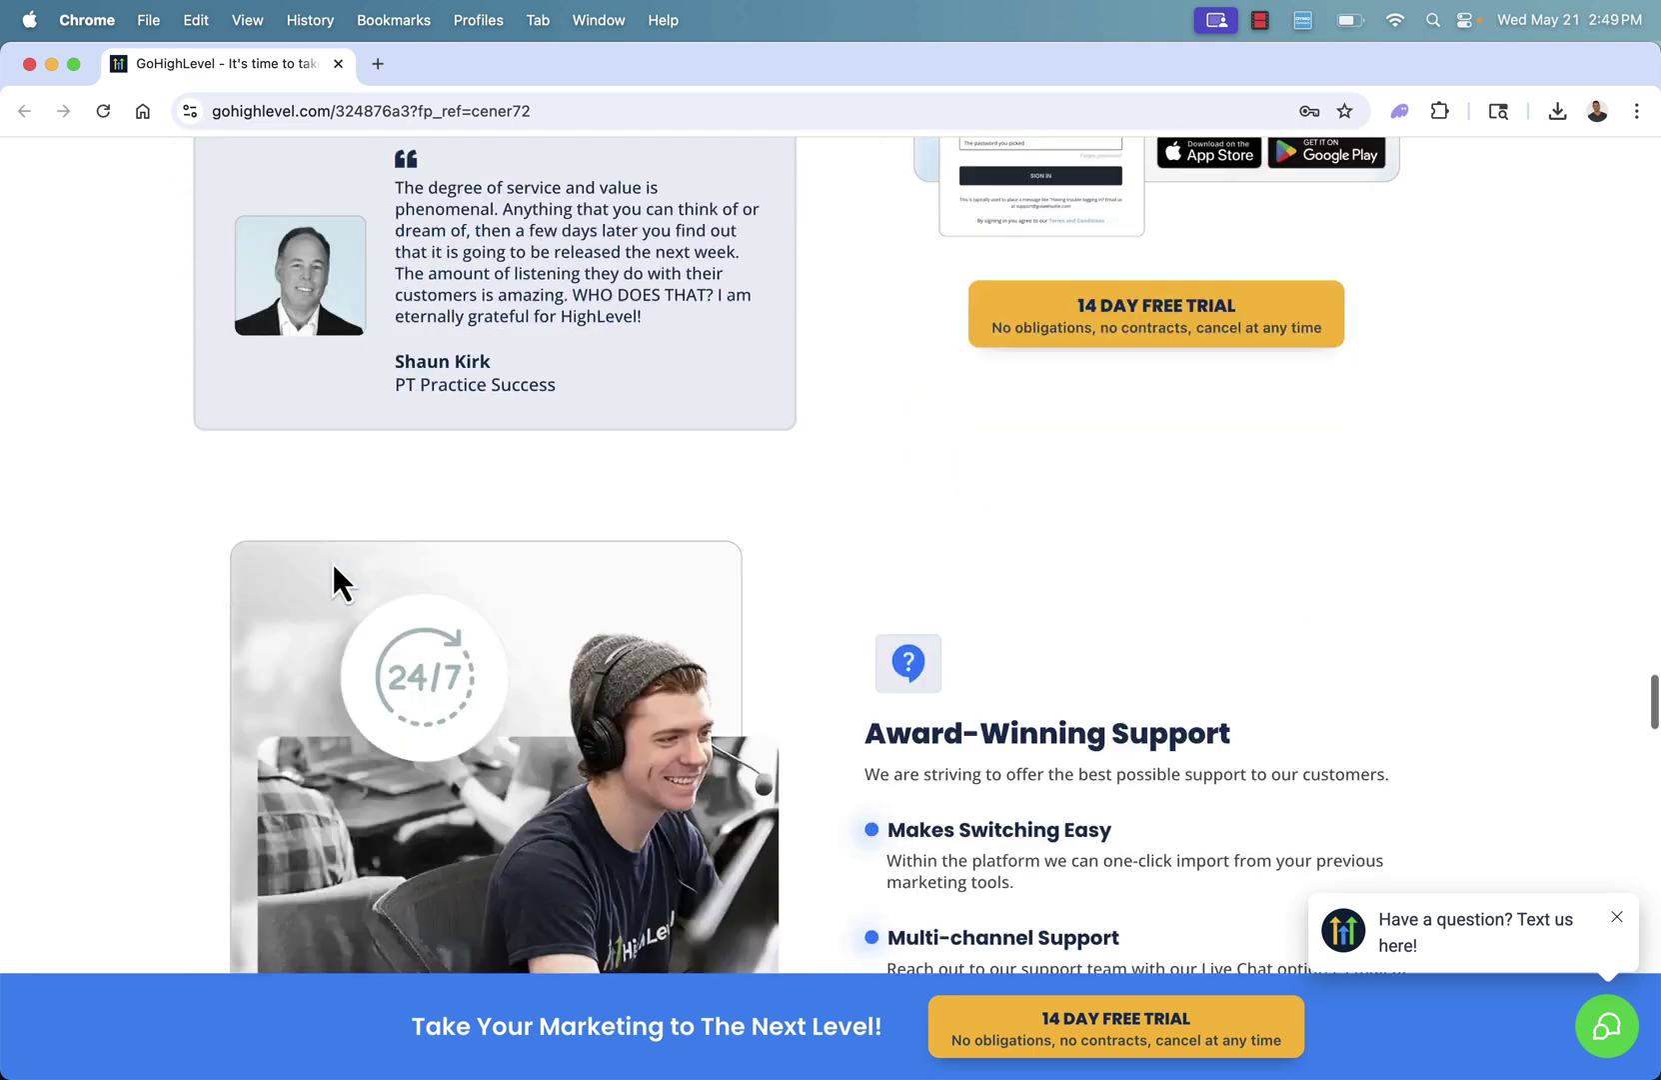
scroll(332, 564, down, 1)
scroll(332, 564, up, 1)
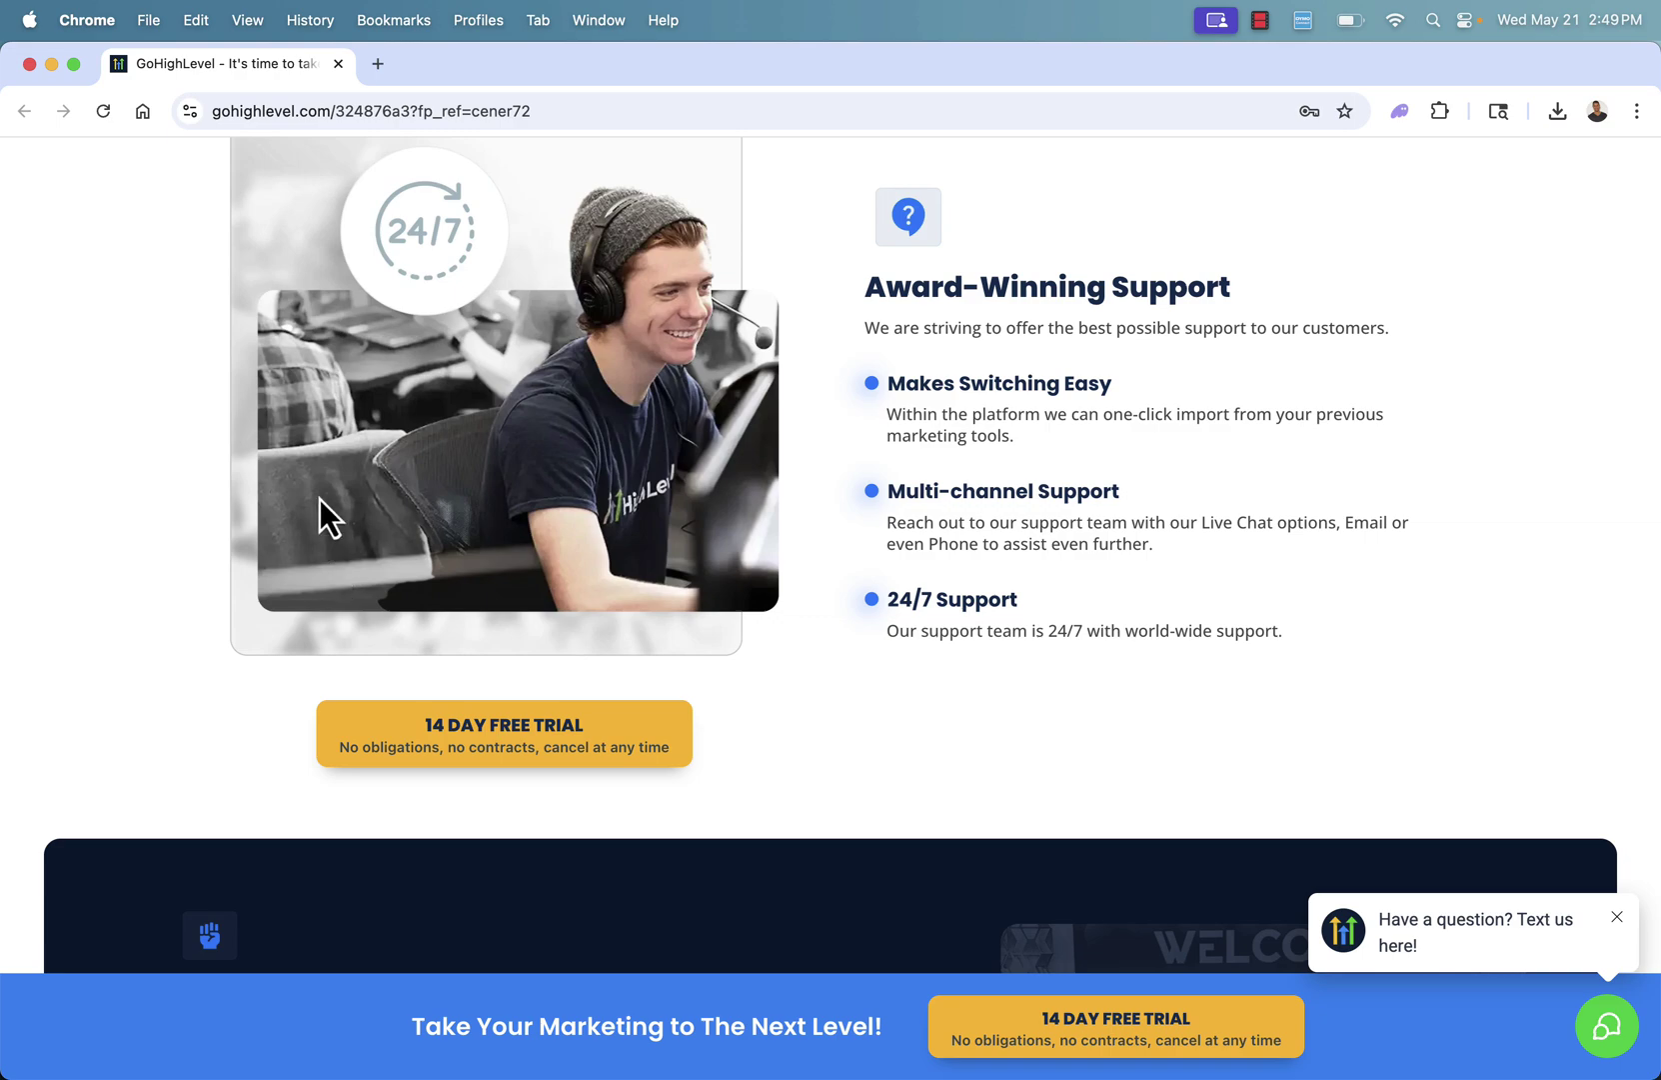
scroll(167, 673, down, 10)
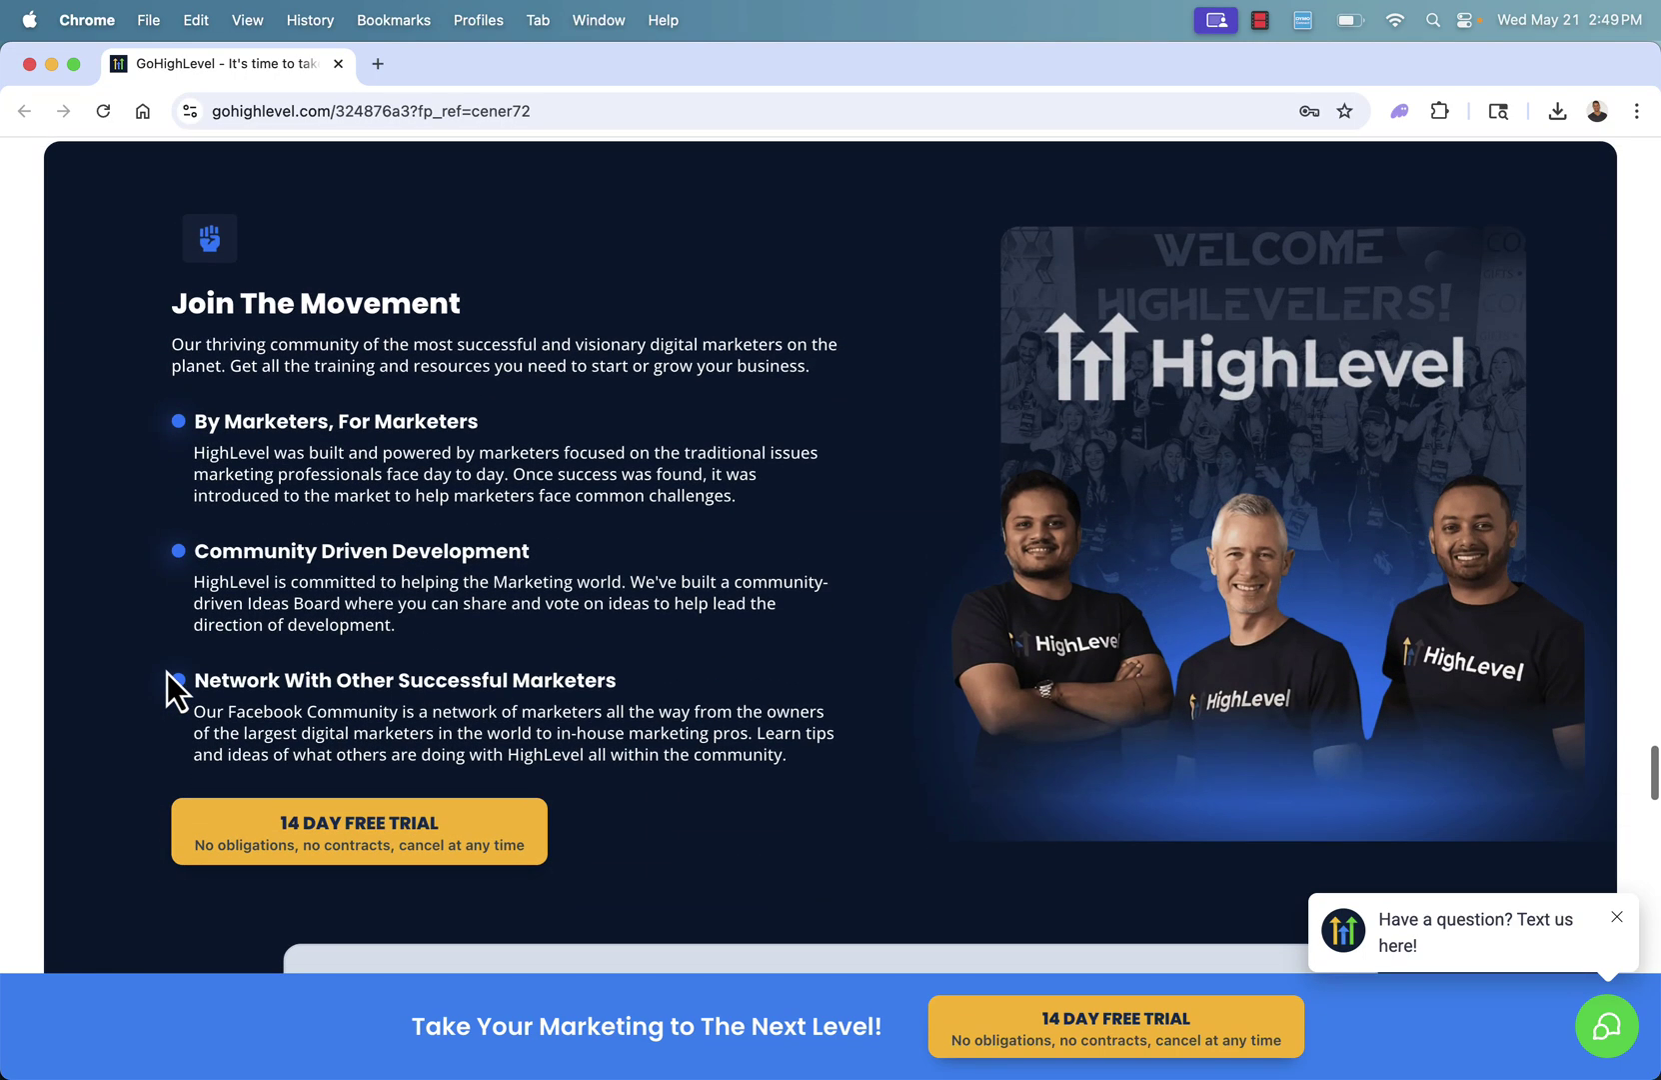
scroll(167, 673, down, 14)
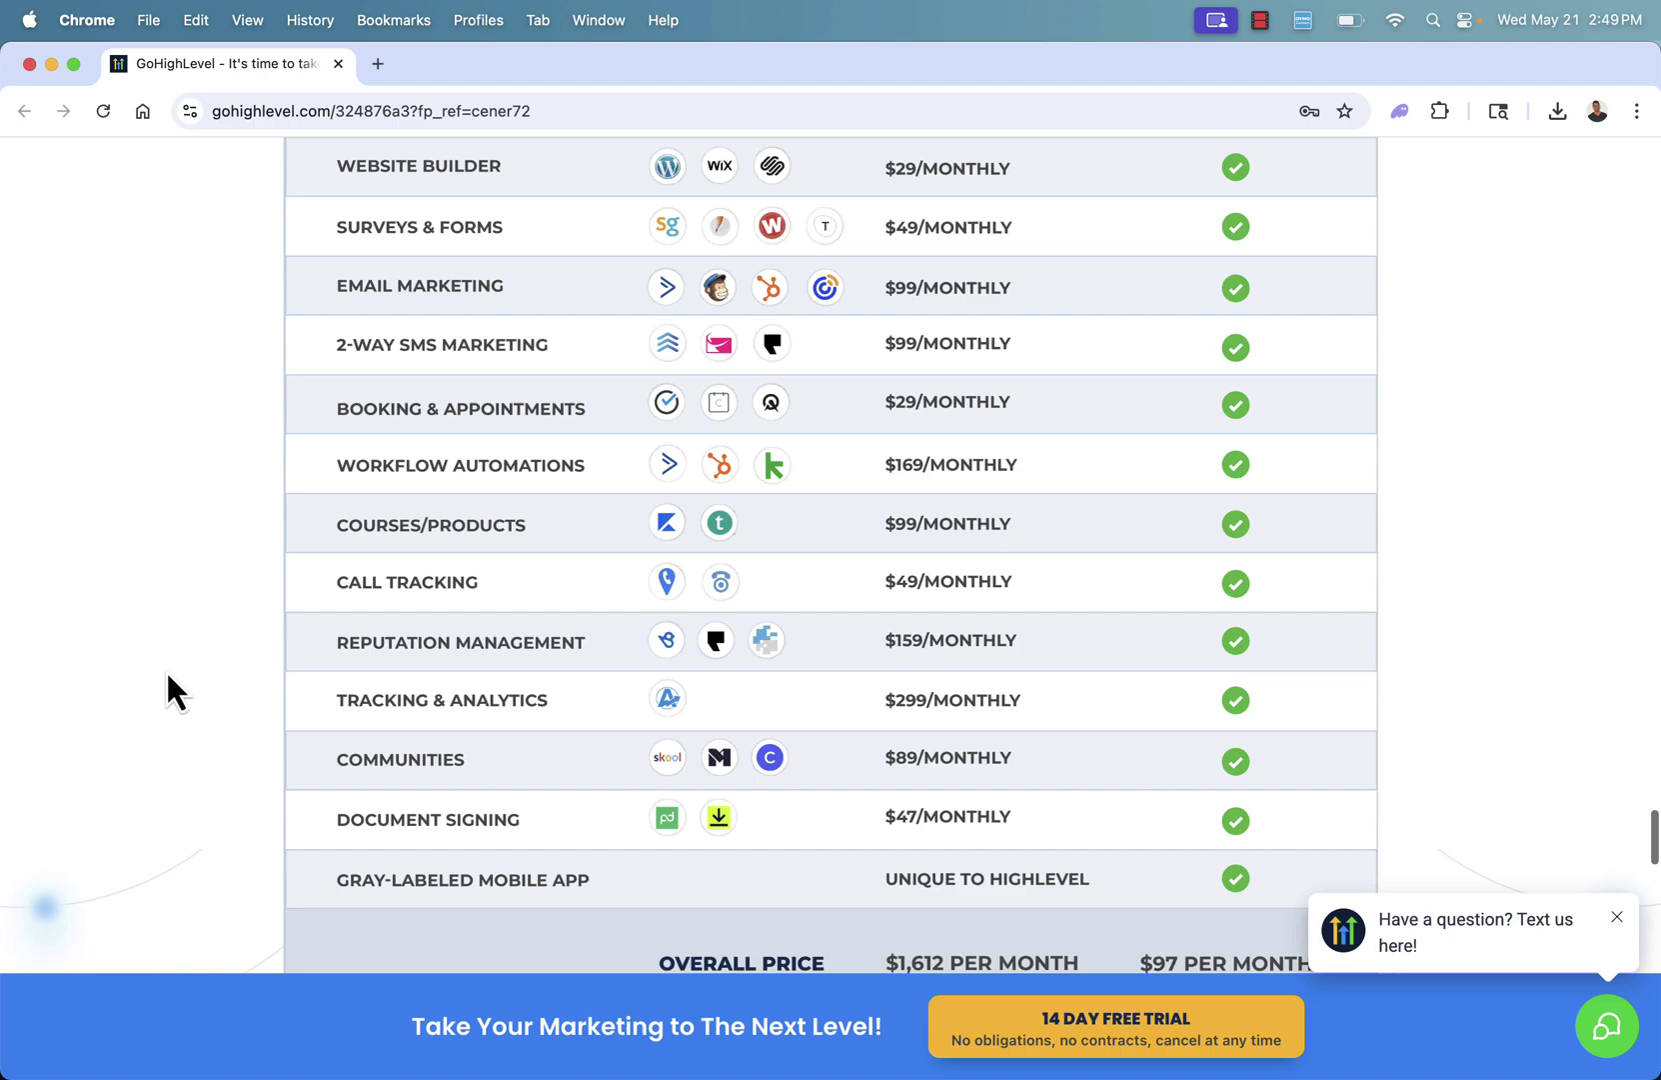
Step: Check the price table down to the Overall Price row, then return to Fully Automated Booking
scroll(168, 677, down, 3)
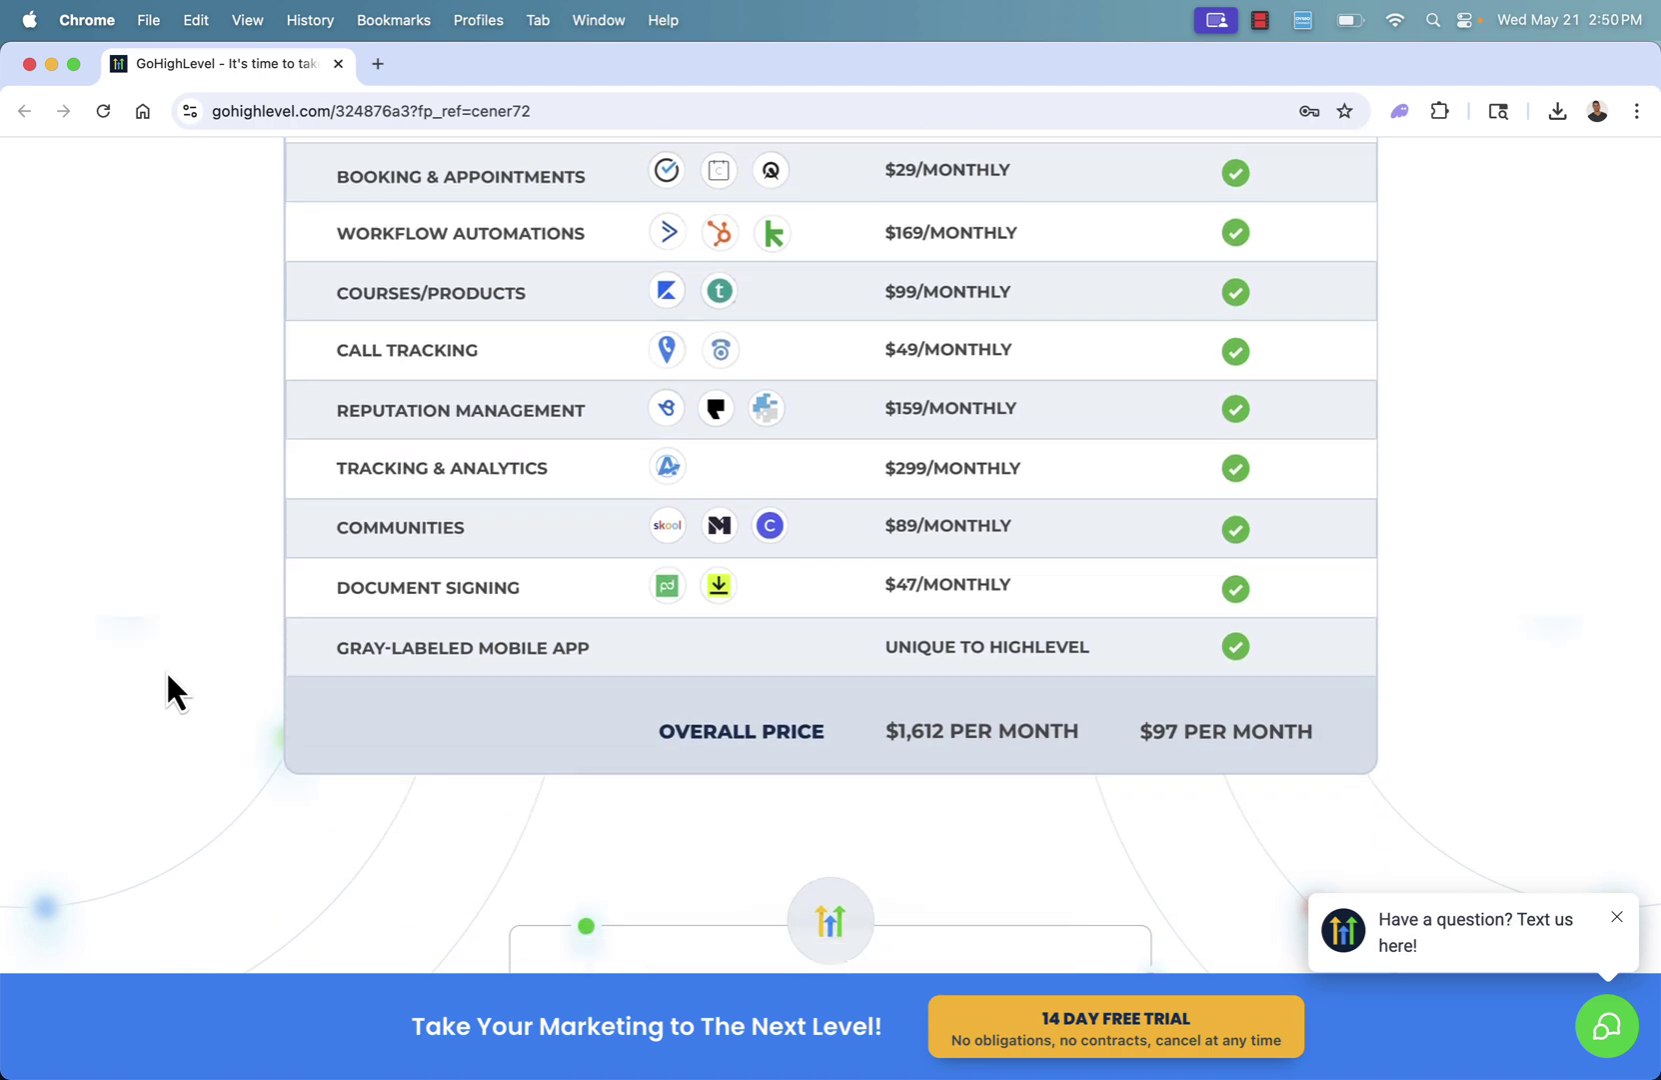
scroll(166, 670, up, 6)
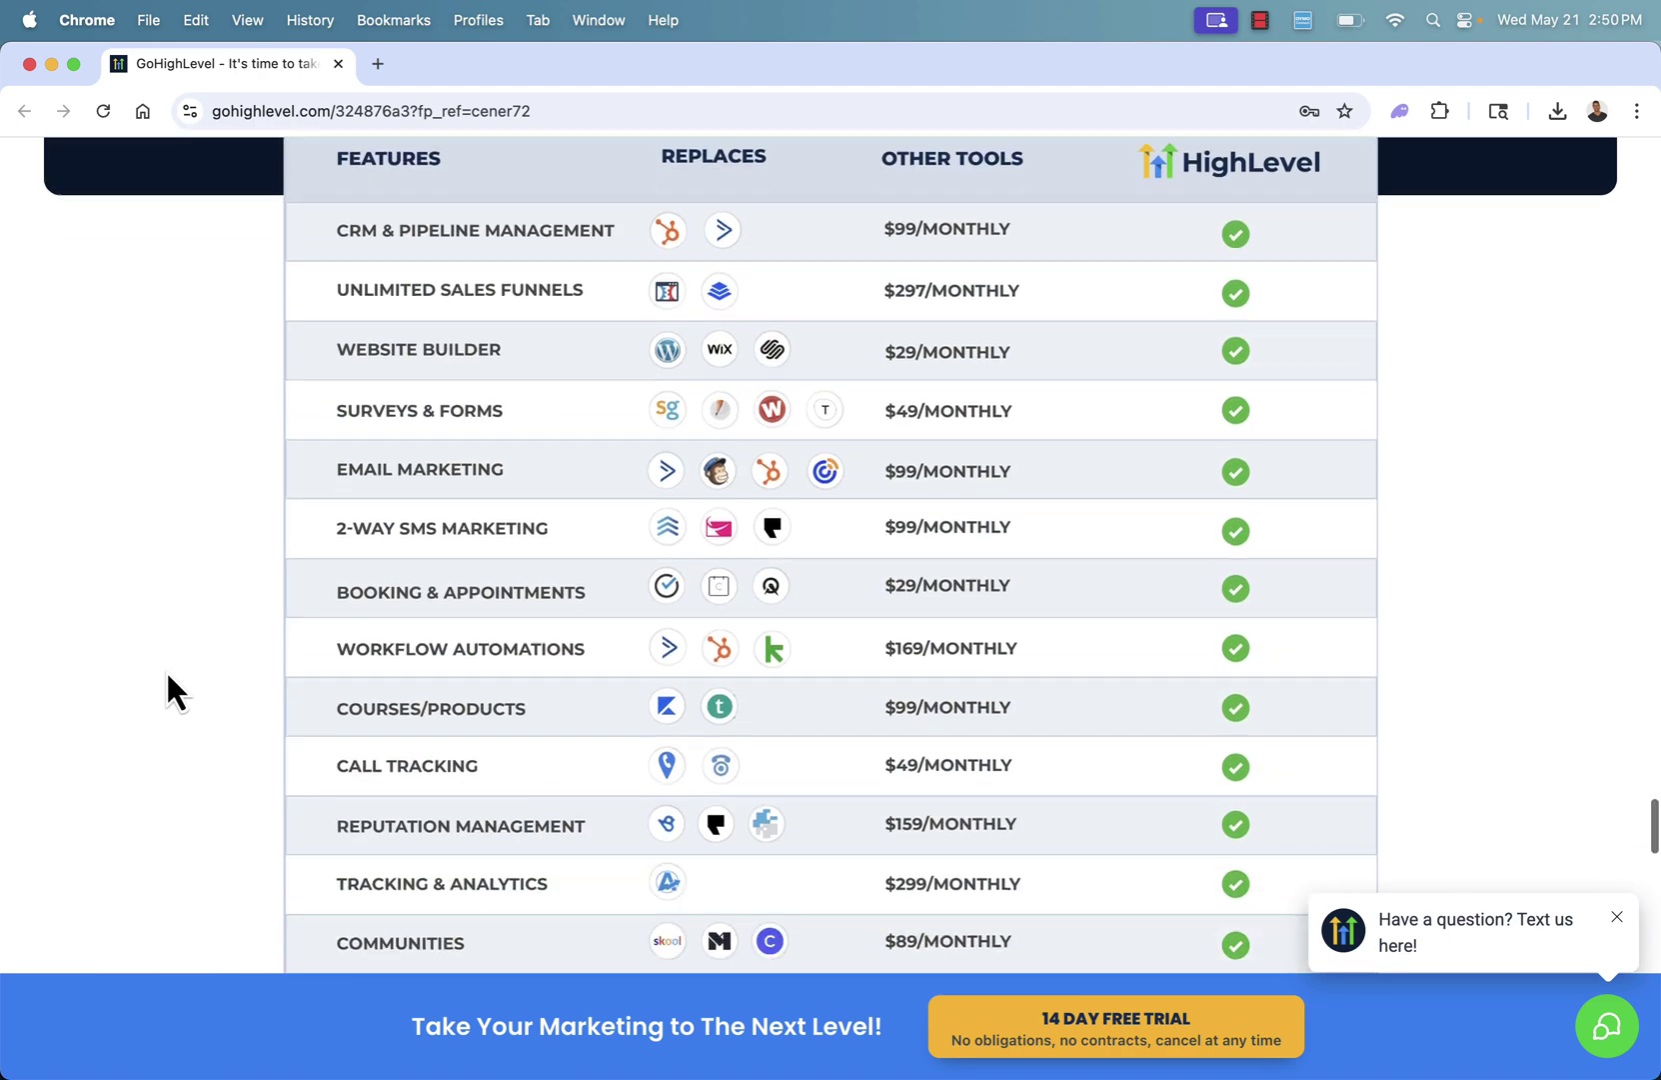
scroll(167, 675, down, 1)
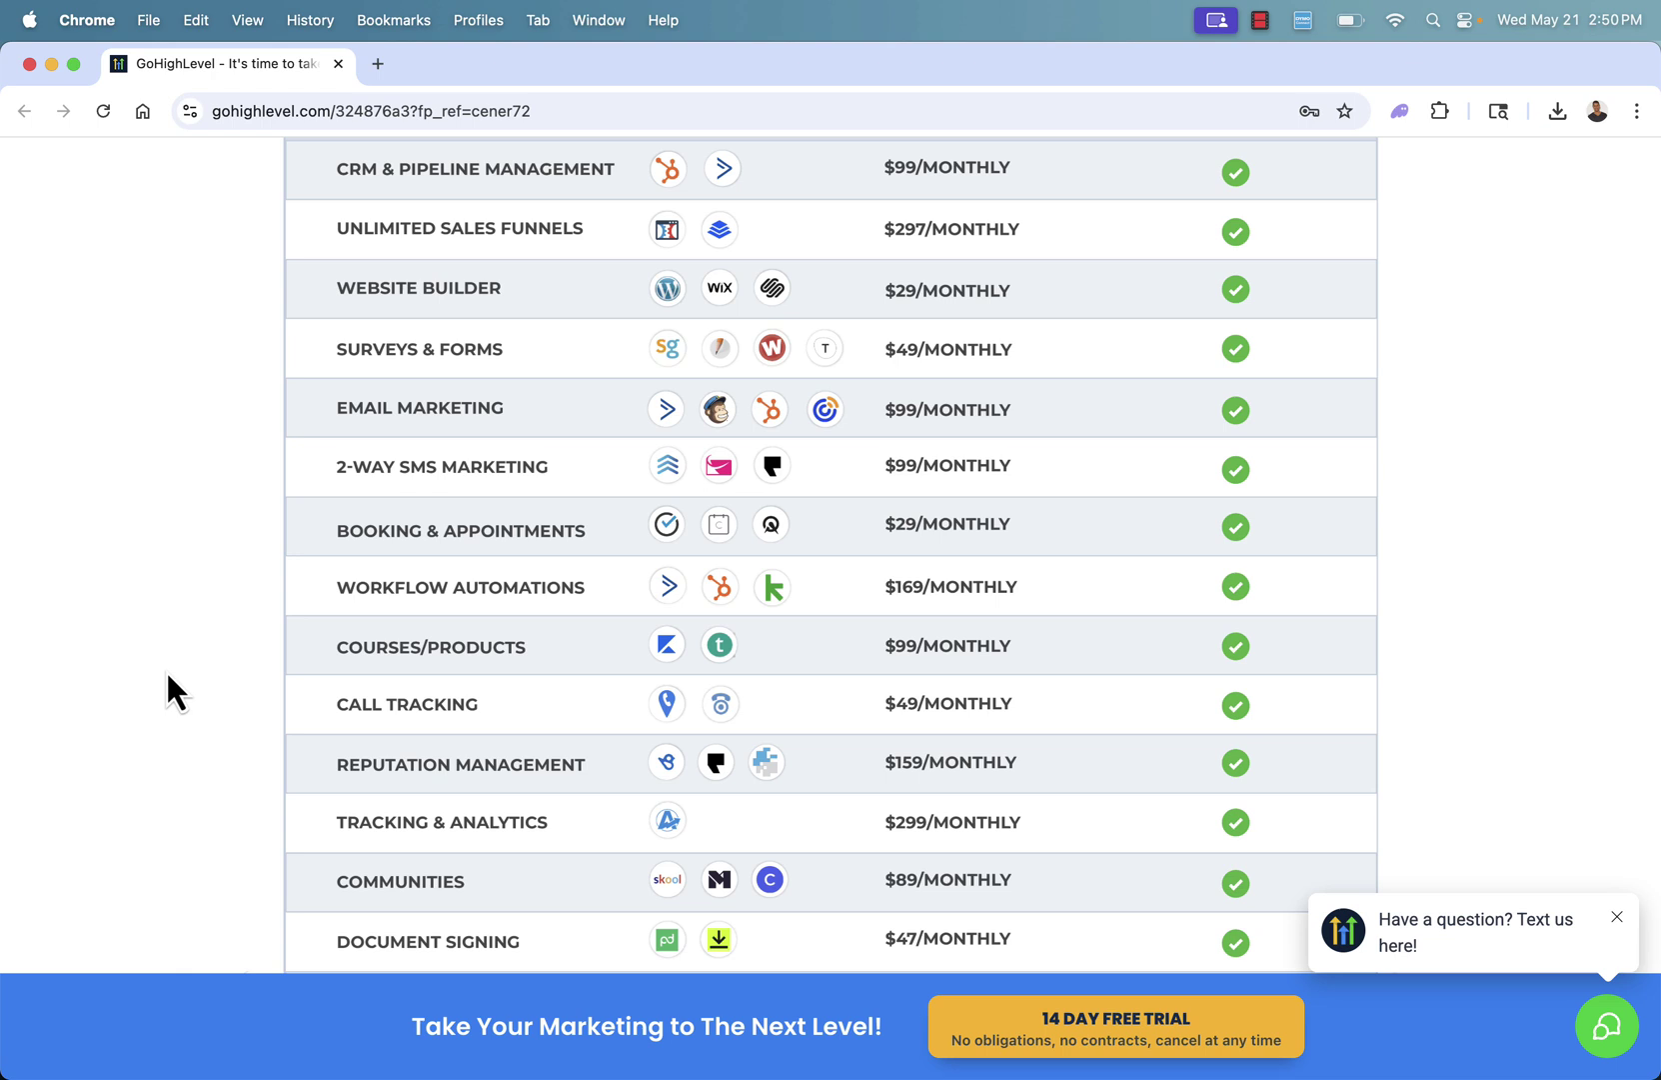
scroll(166, 669, up, 2)
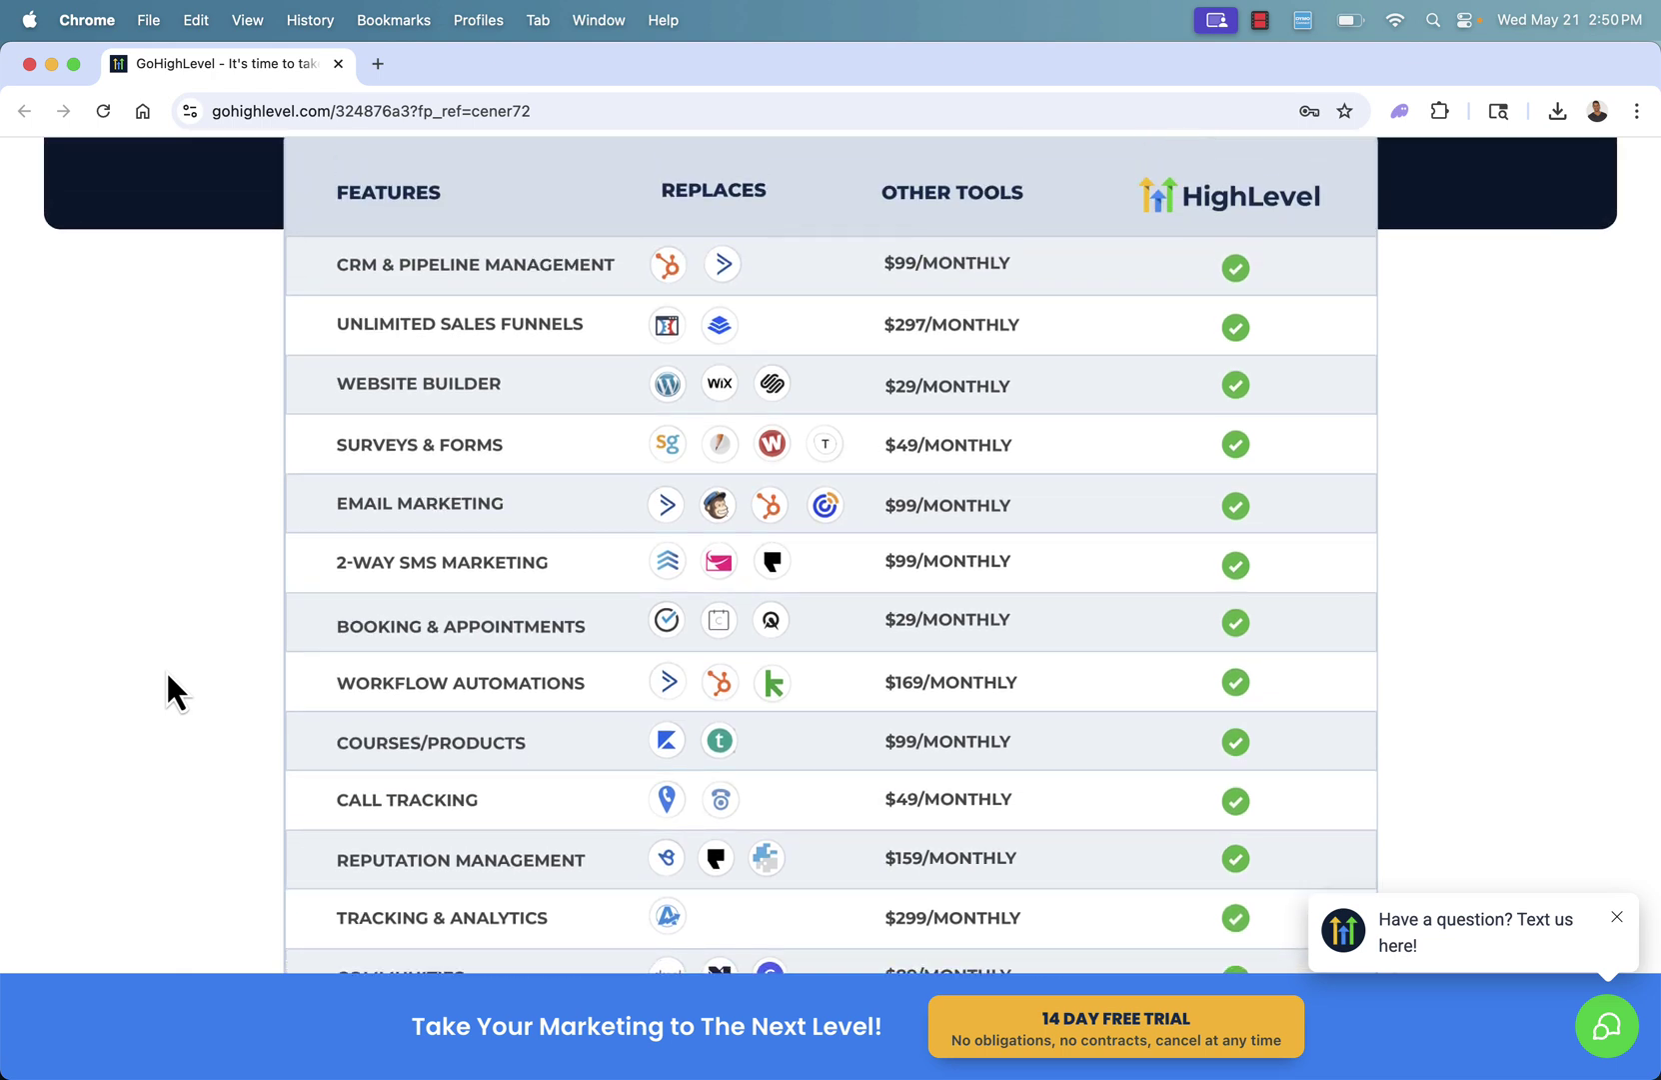
scroll(167, 675, down, 3)
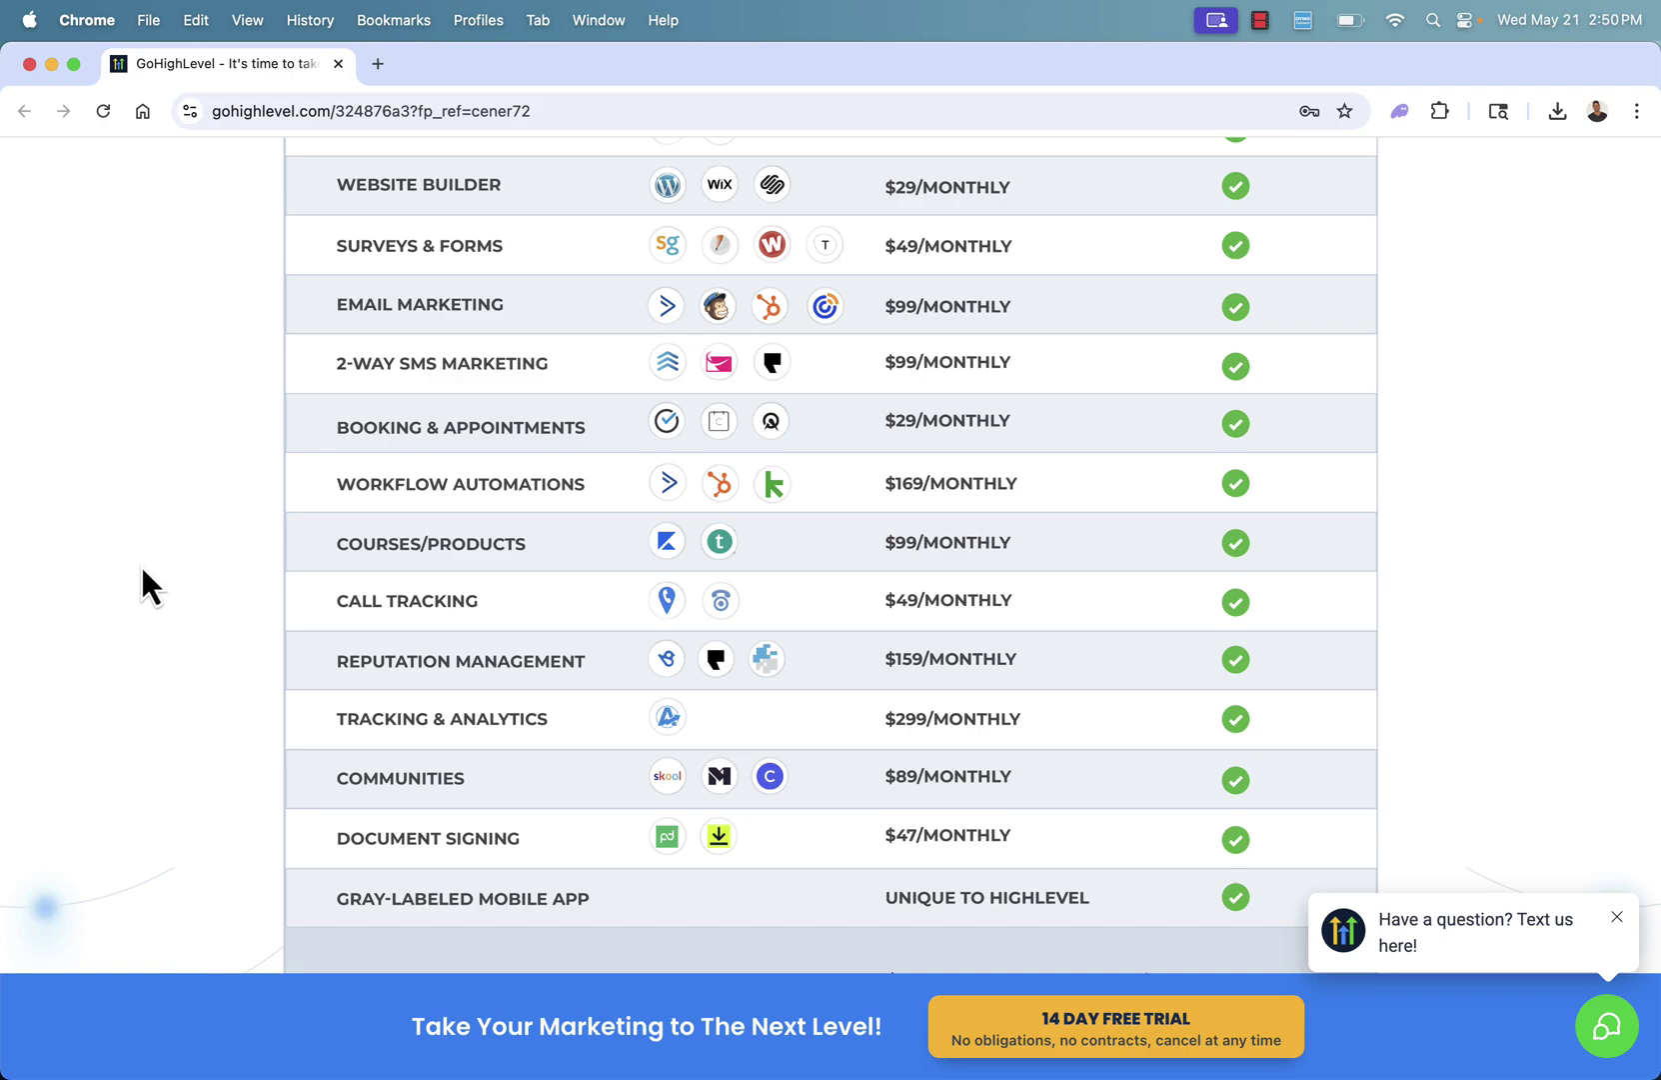
scroll(143, 569, up, 20)
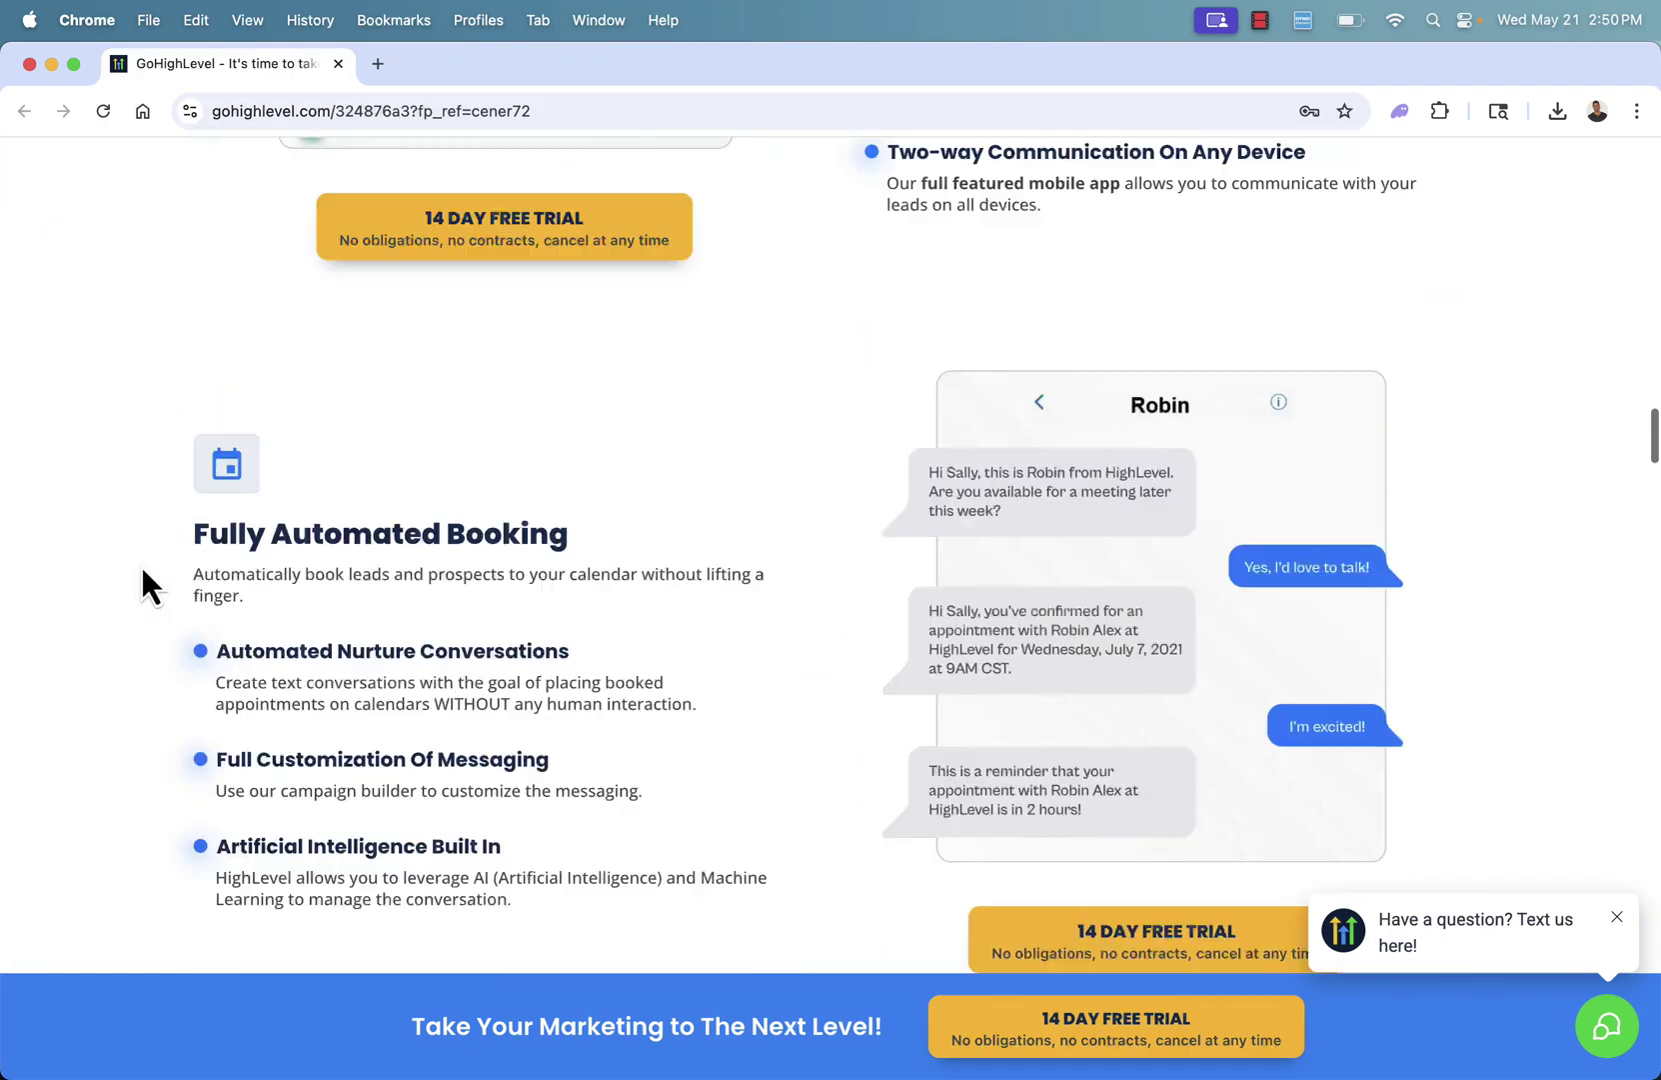
Step: Start the 14-day free trial, autofill the company and contact fields, and continue to step 2
scroll(143, 574, up, 10)
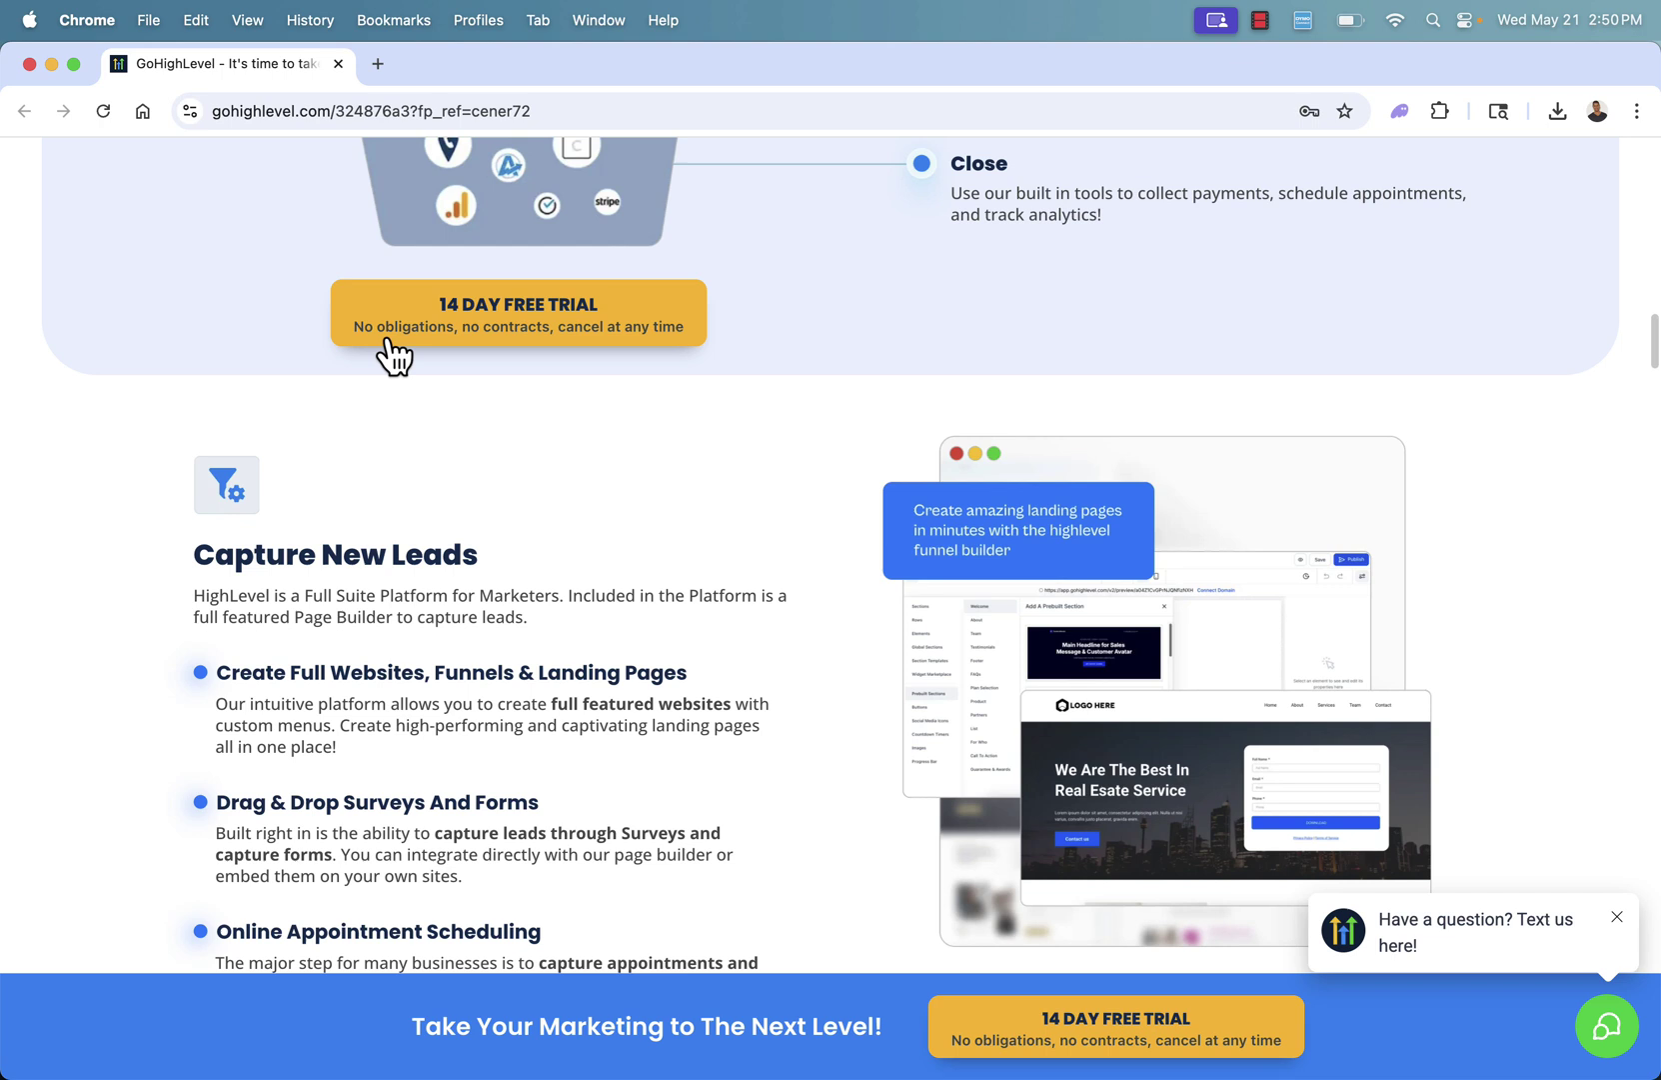
click(401, 322)
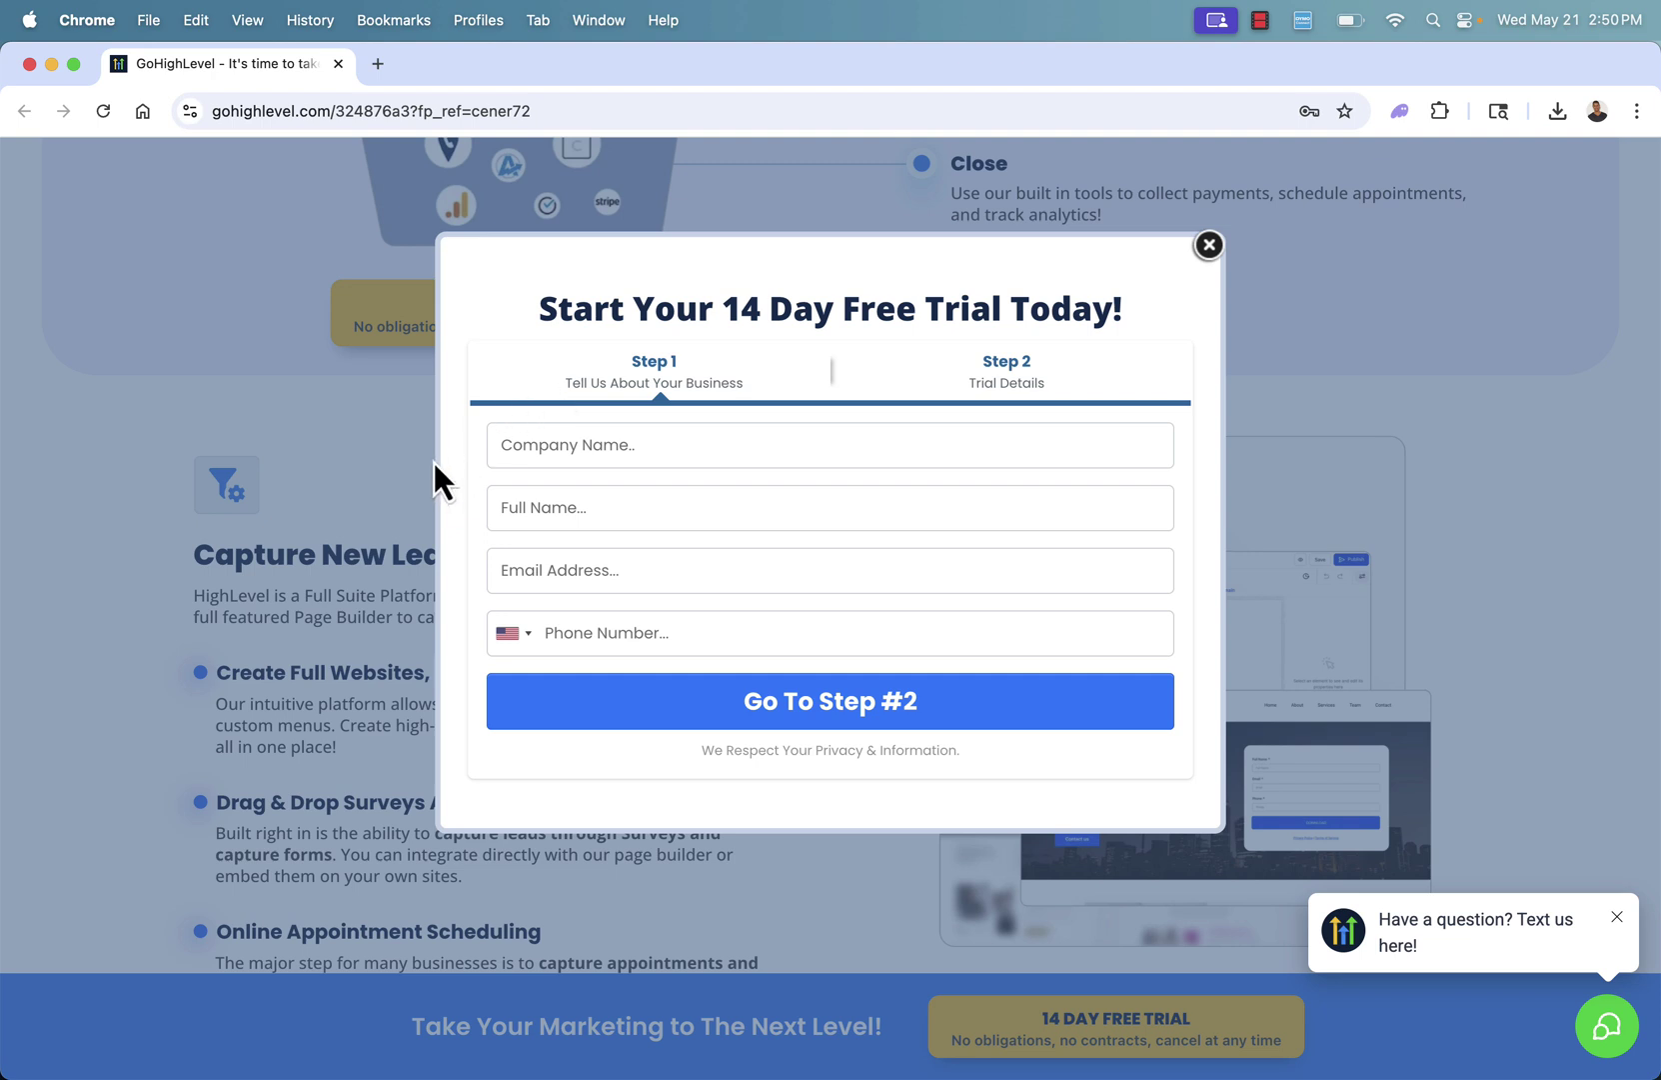
click(475, 467)
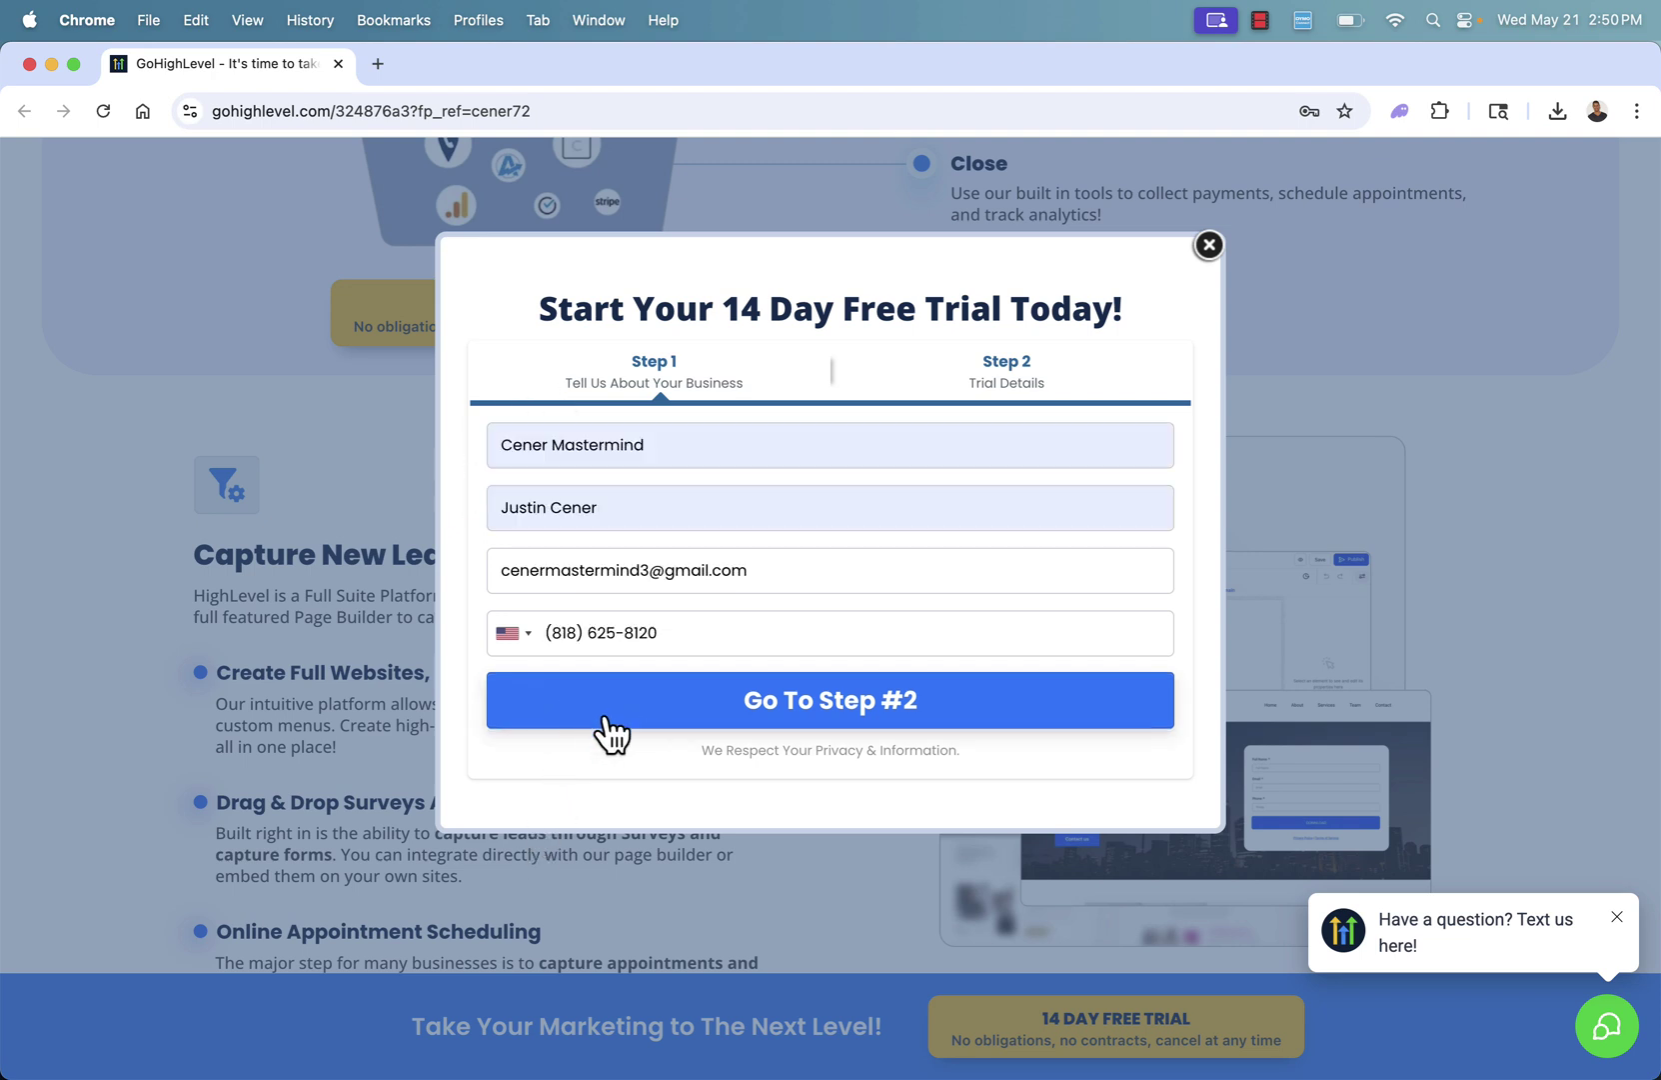
click(610, 718)
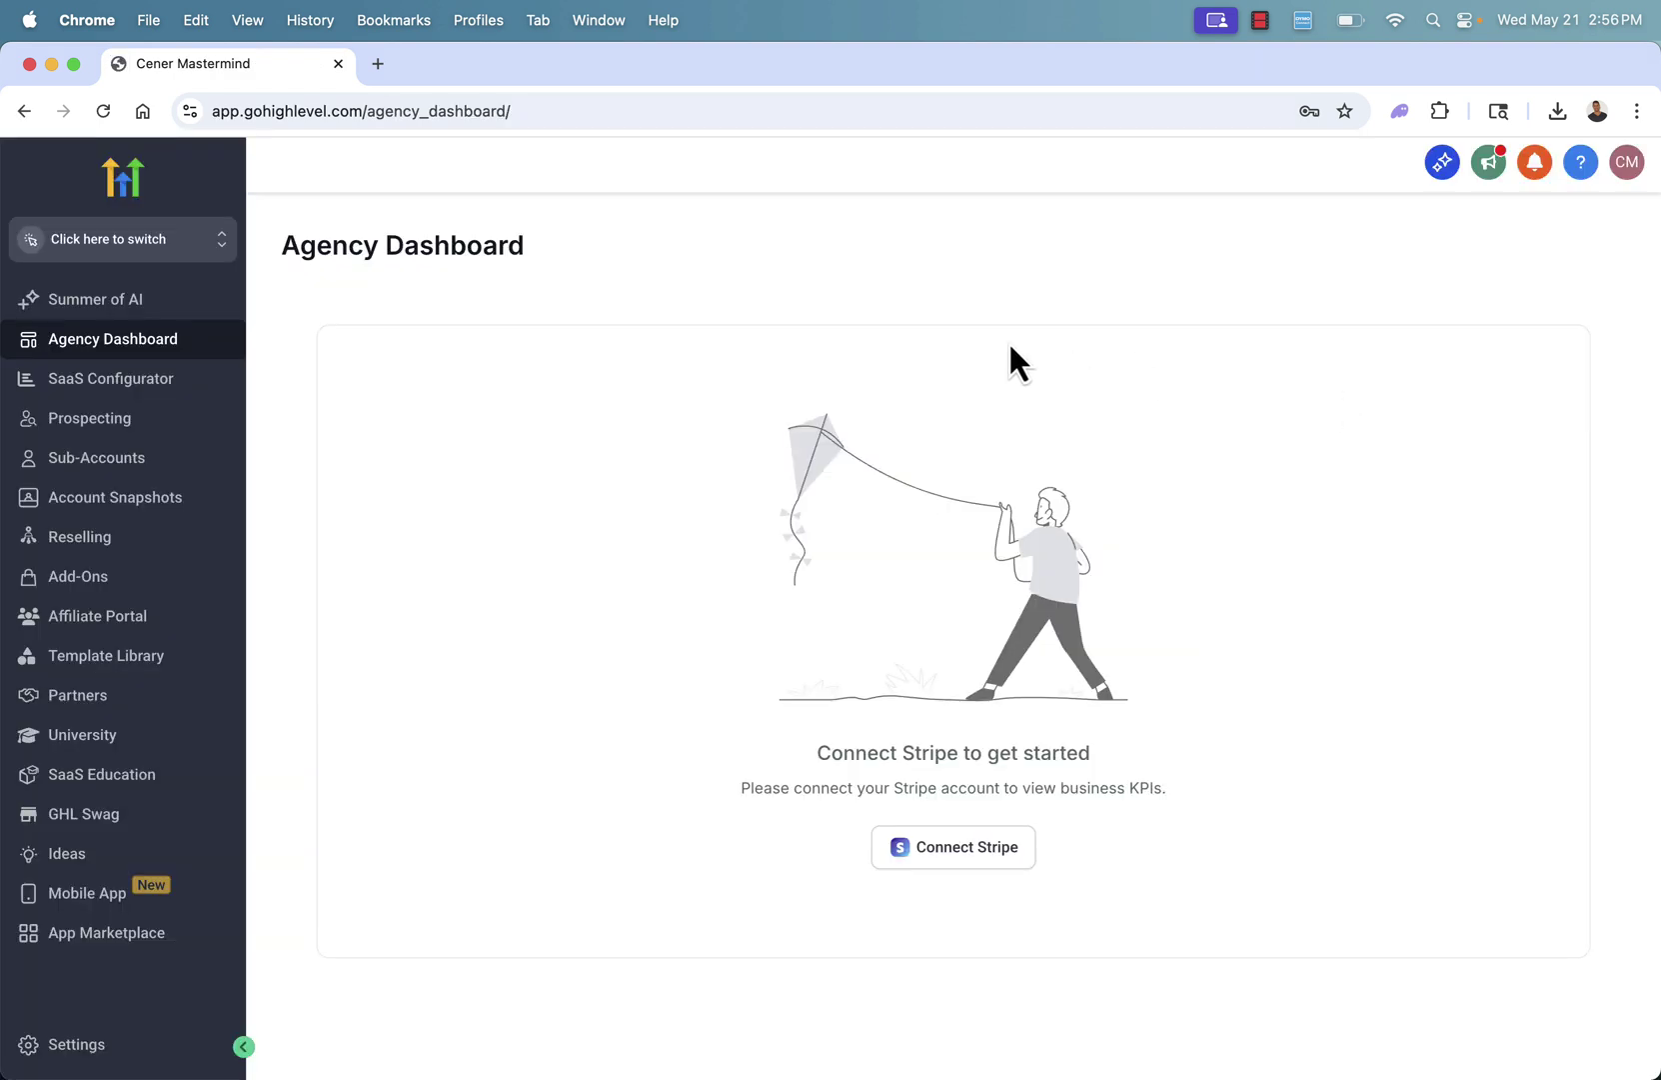
scroll(900, 350, down, 1)
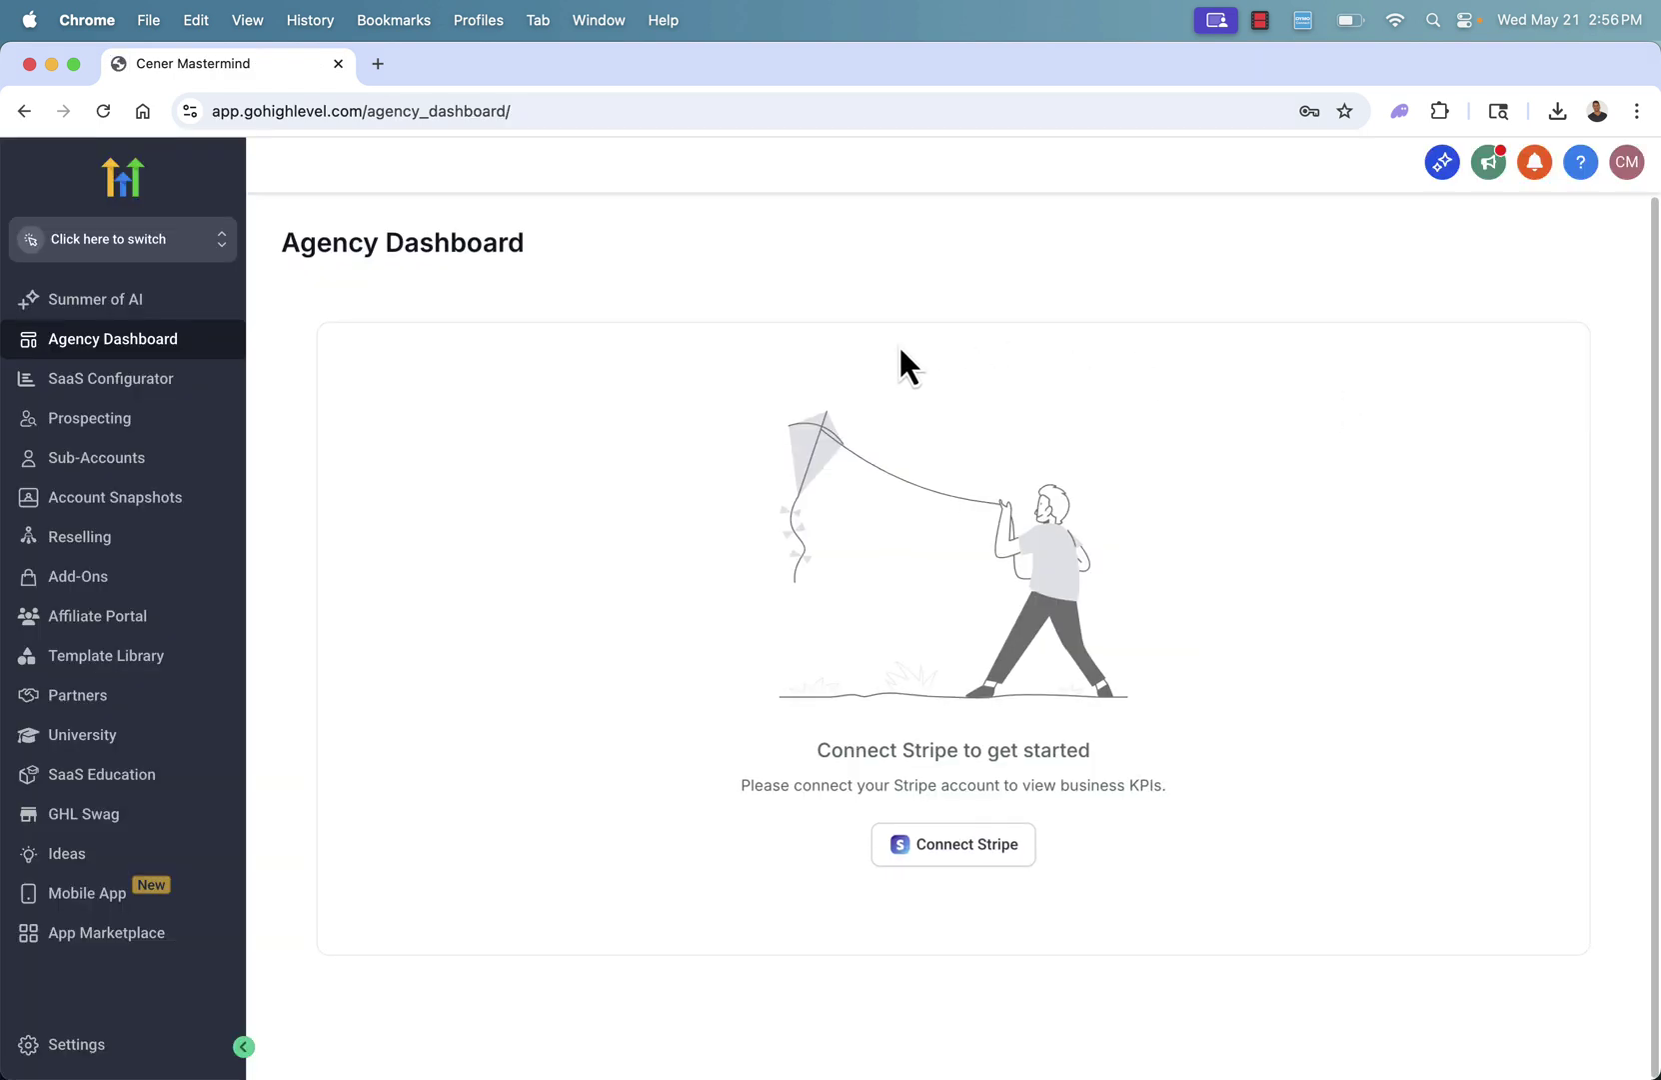
click(972, 855)
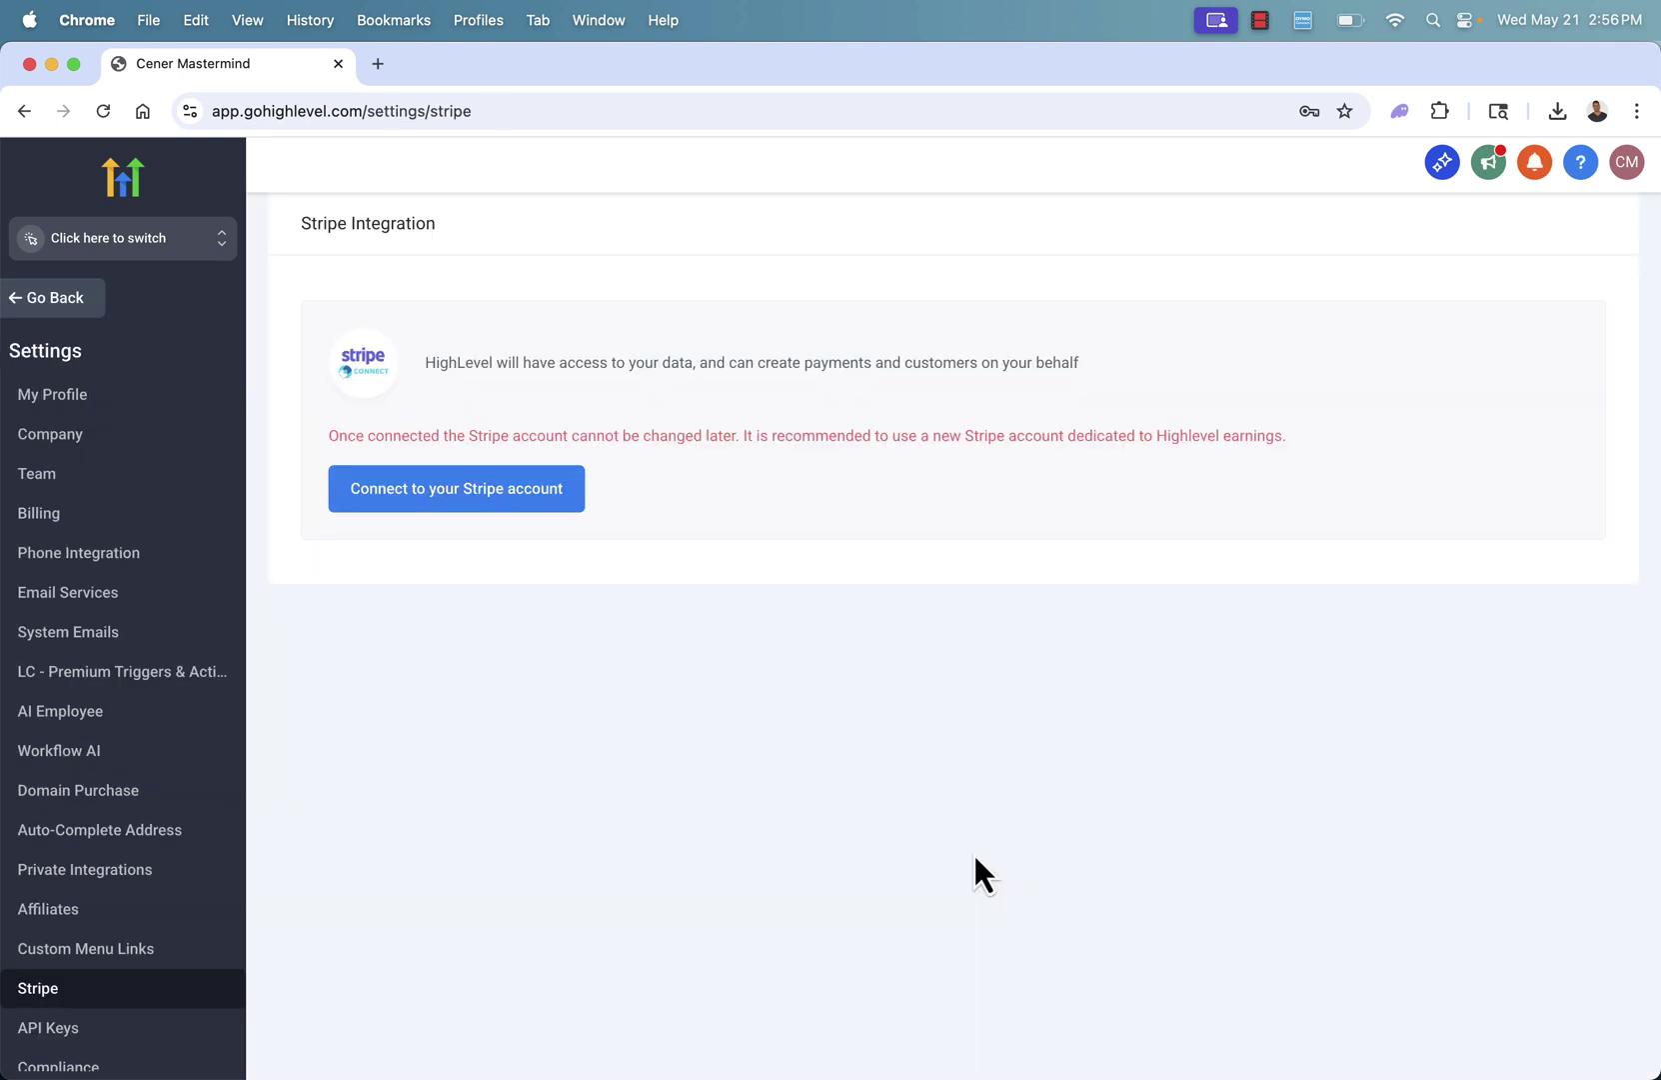
click(522, 492)
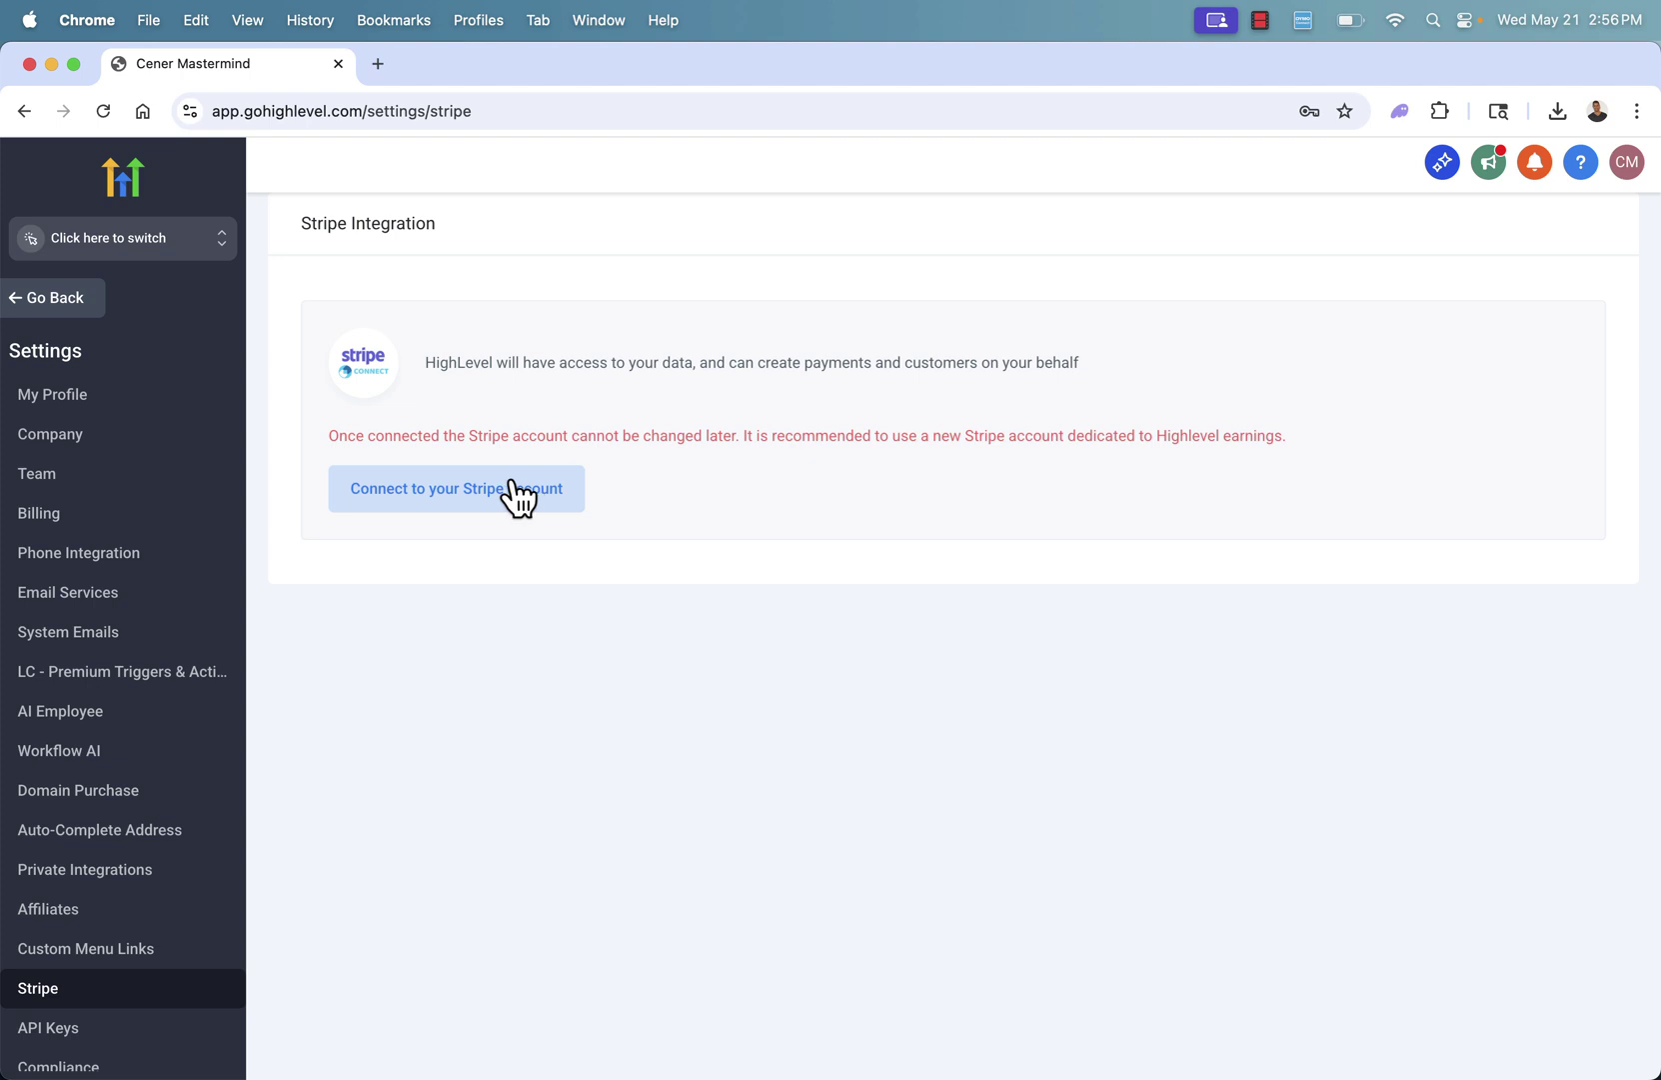
click(50, 308)
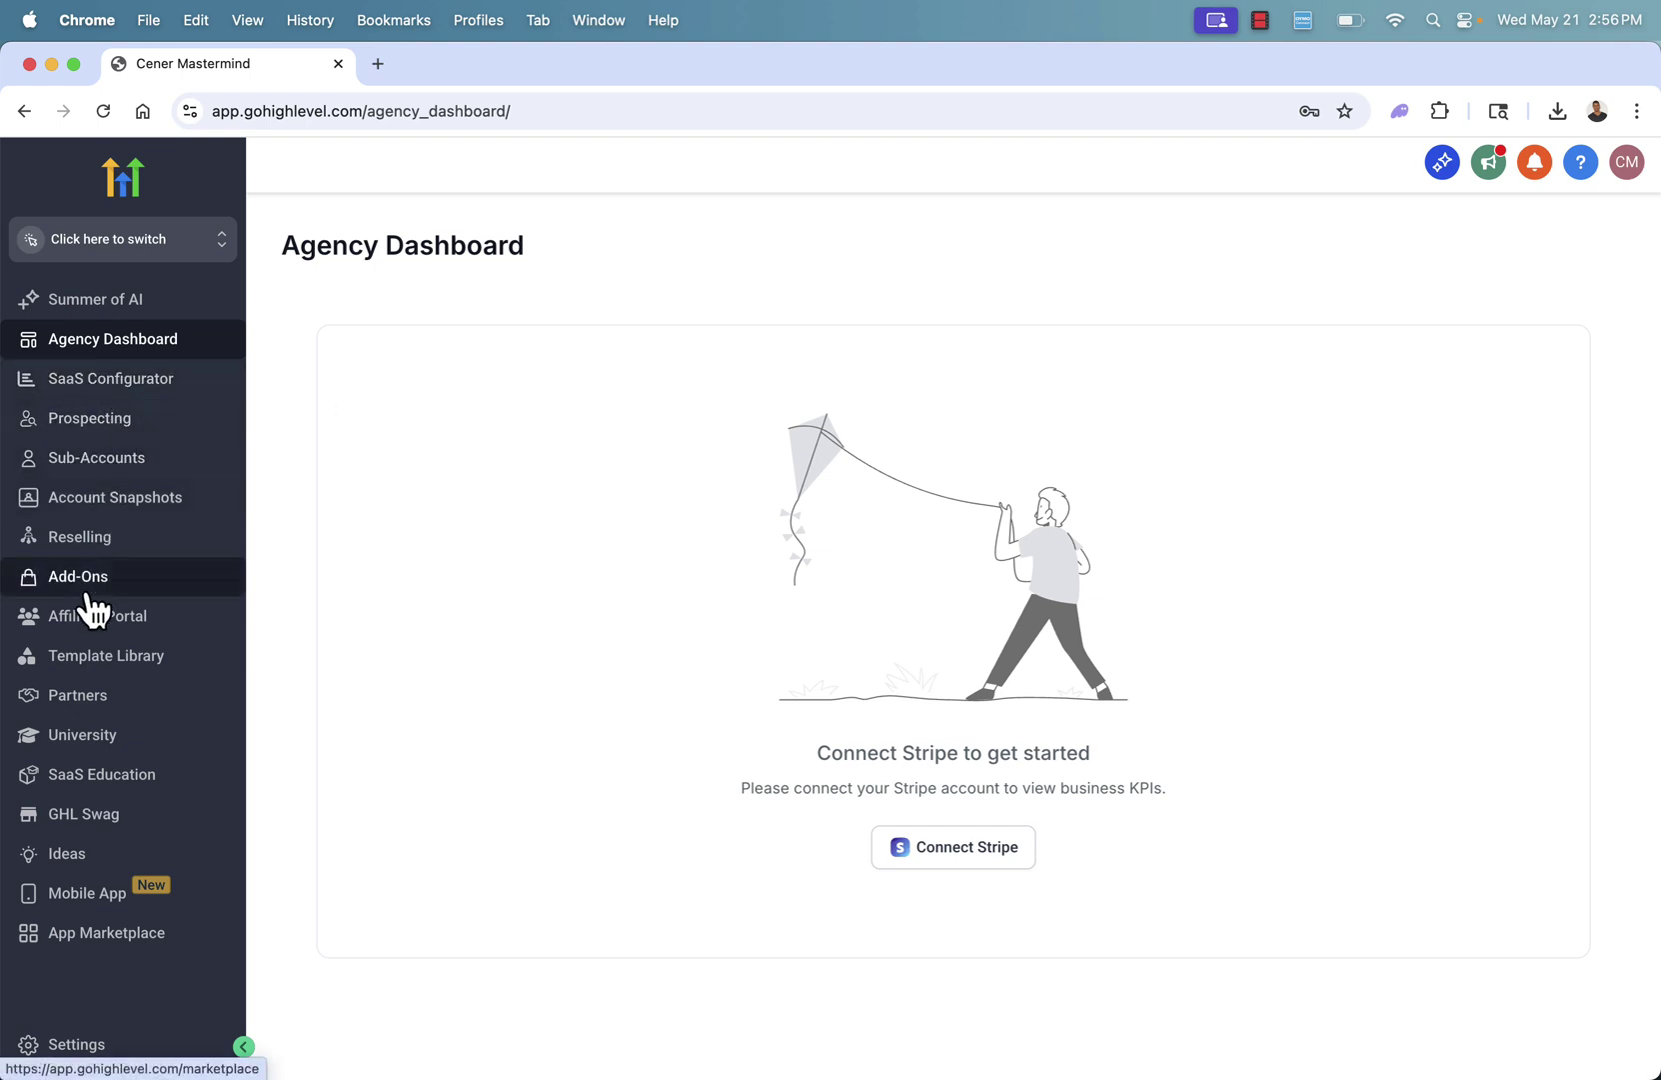
Step: Browse the SaaS Configurator, Summer of AI and Agency Dashboard pages, ending on Prospect Accounts
click(94, 435)
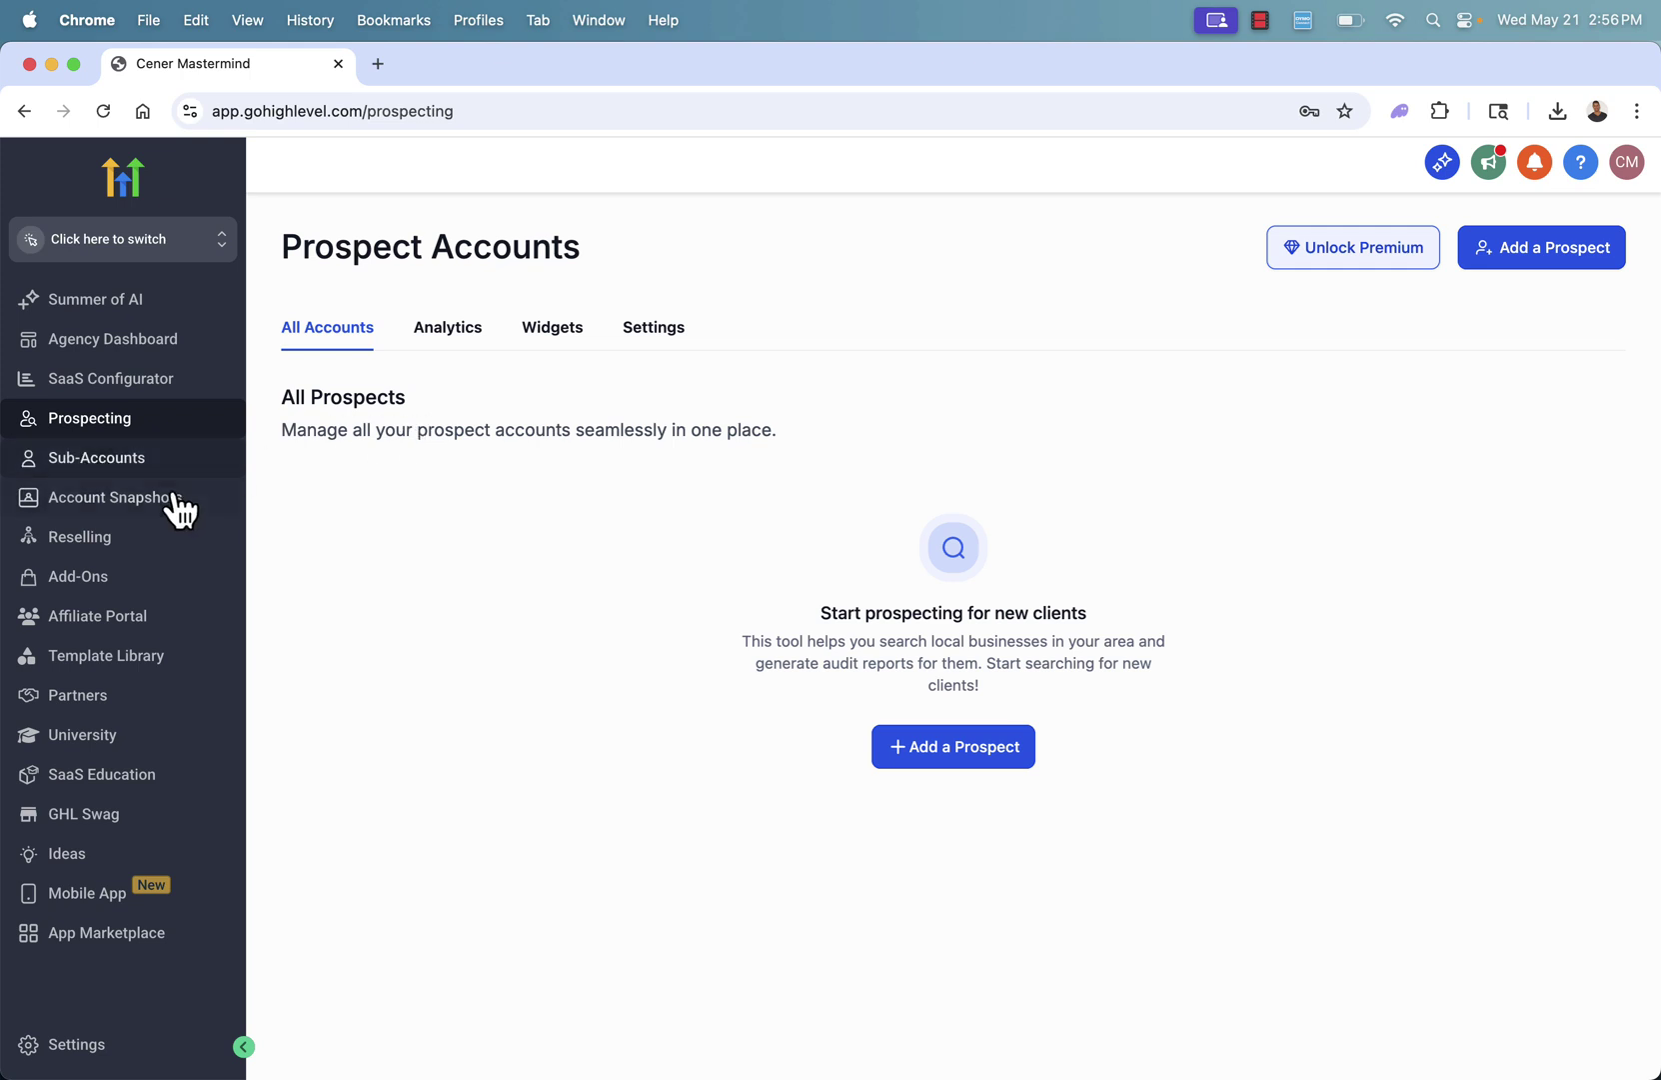
click(150, 389)
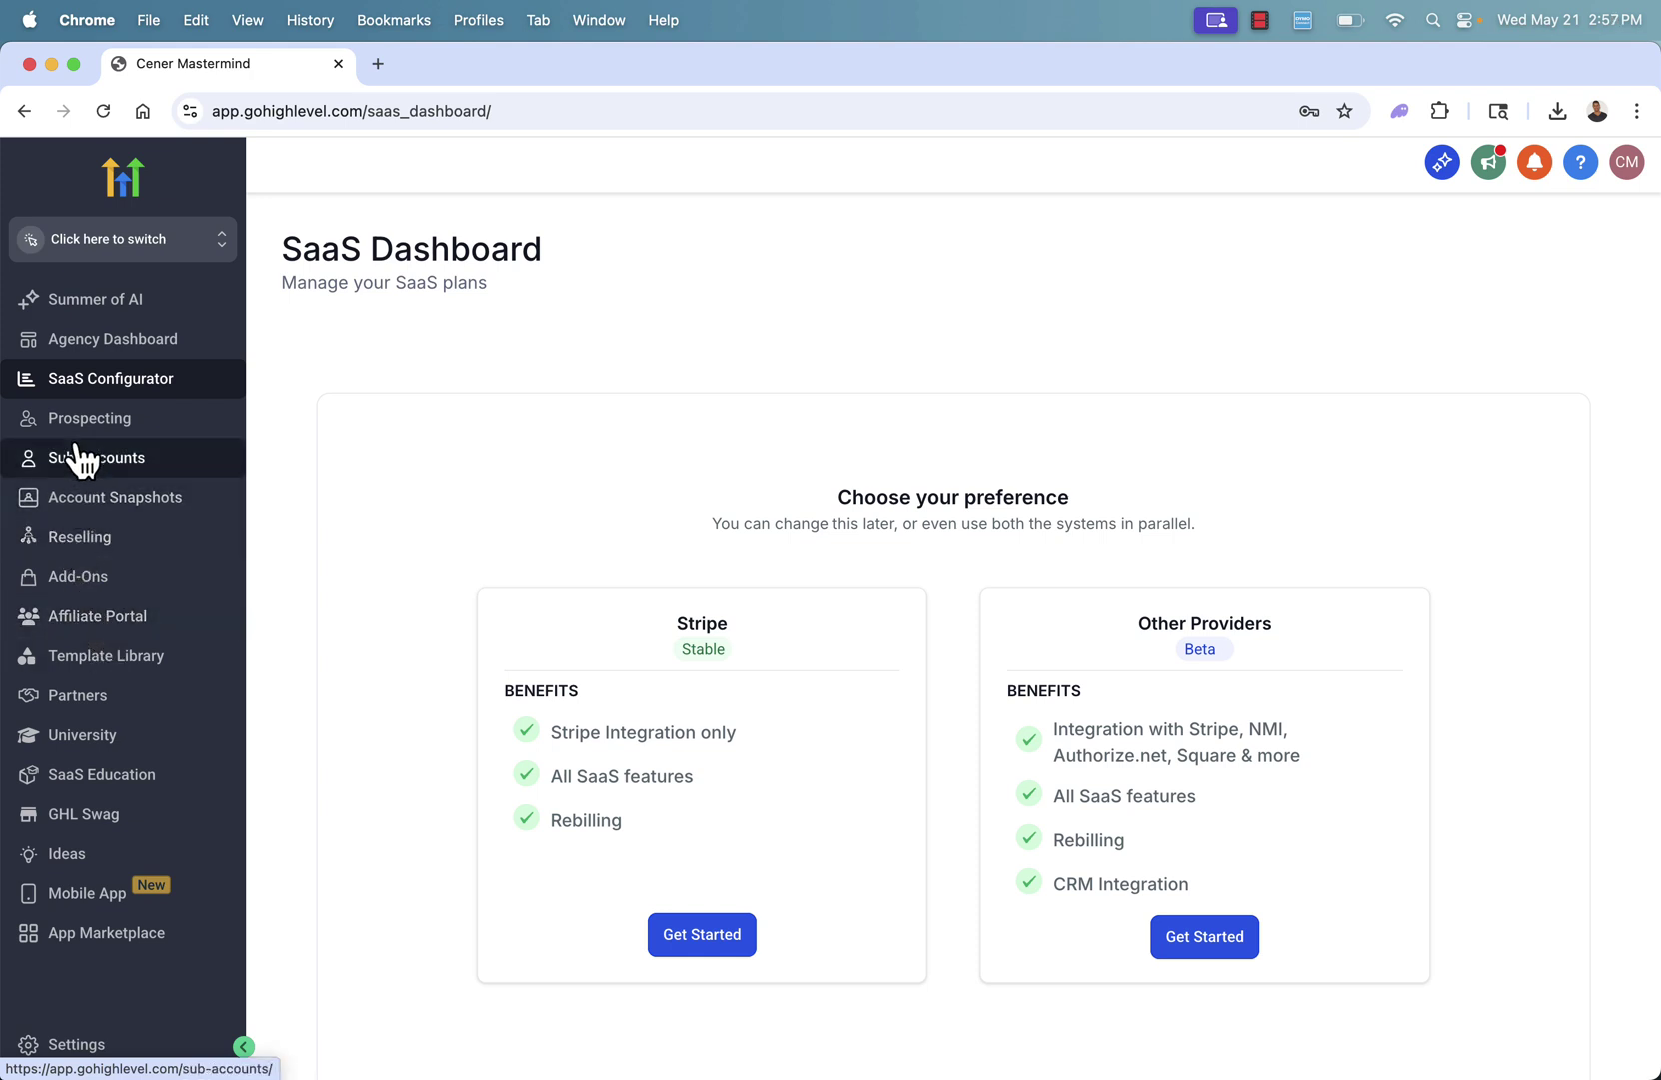
click(118, 242)
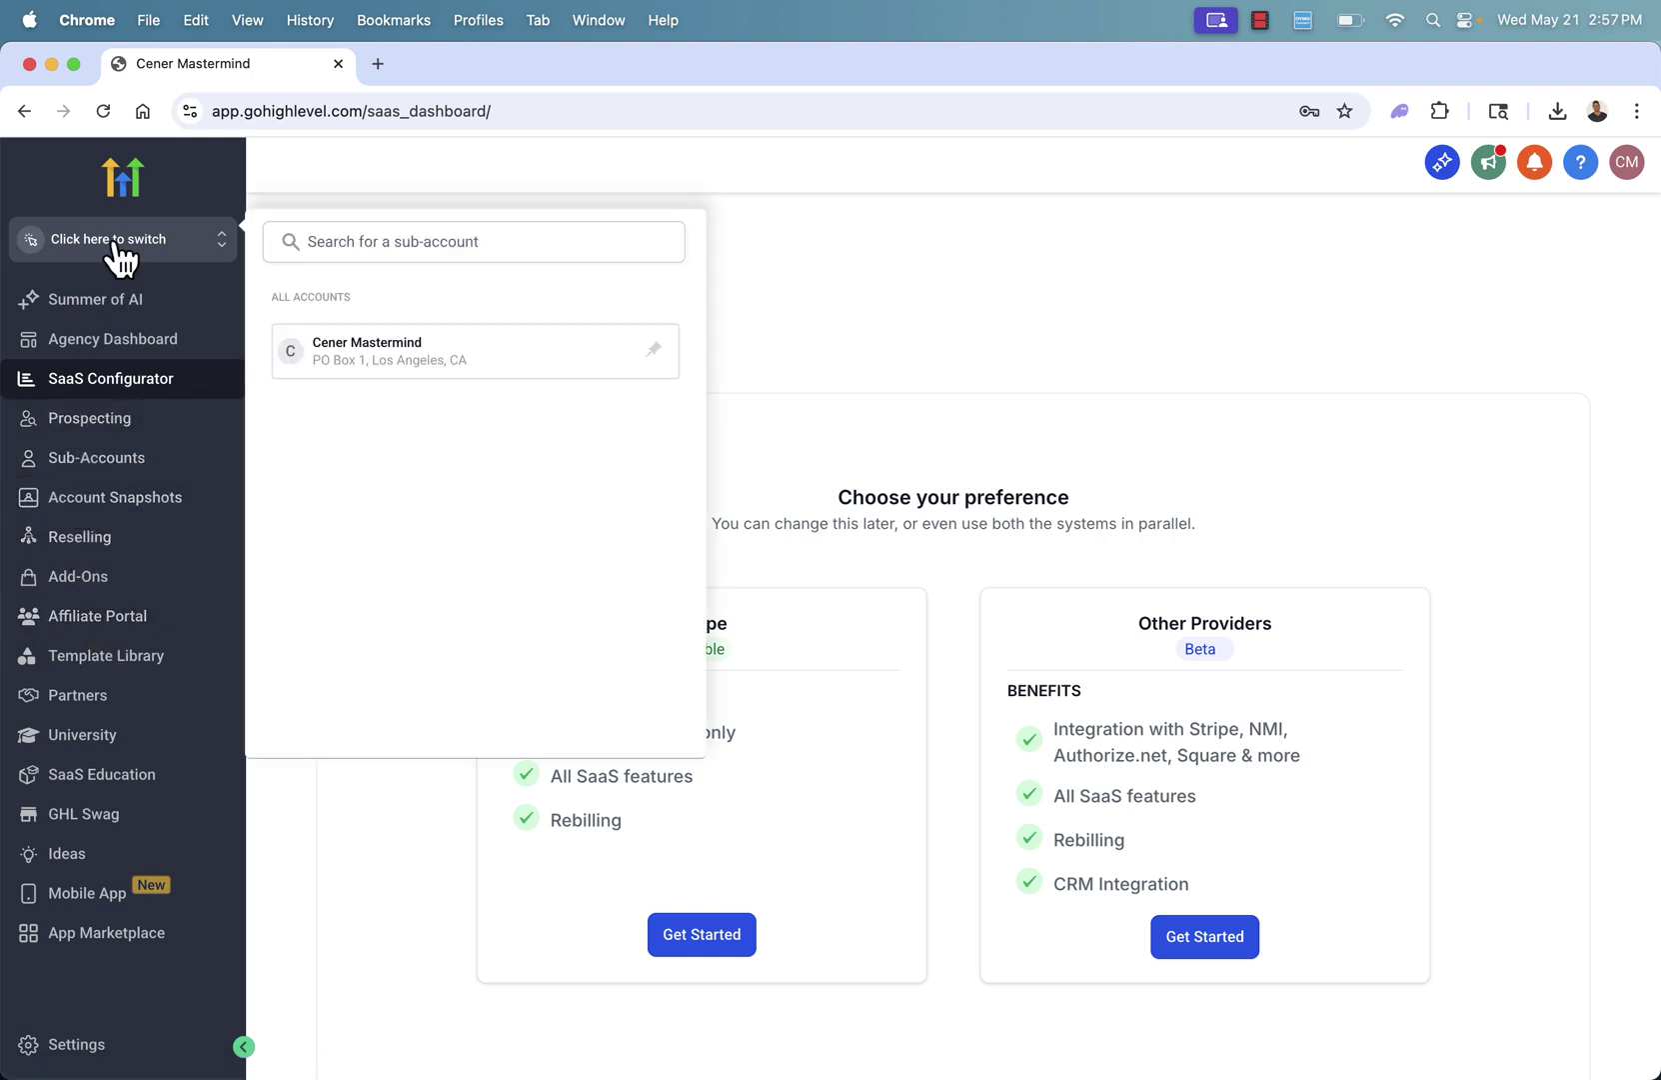
click(103, 312)
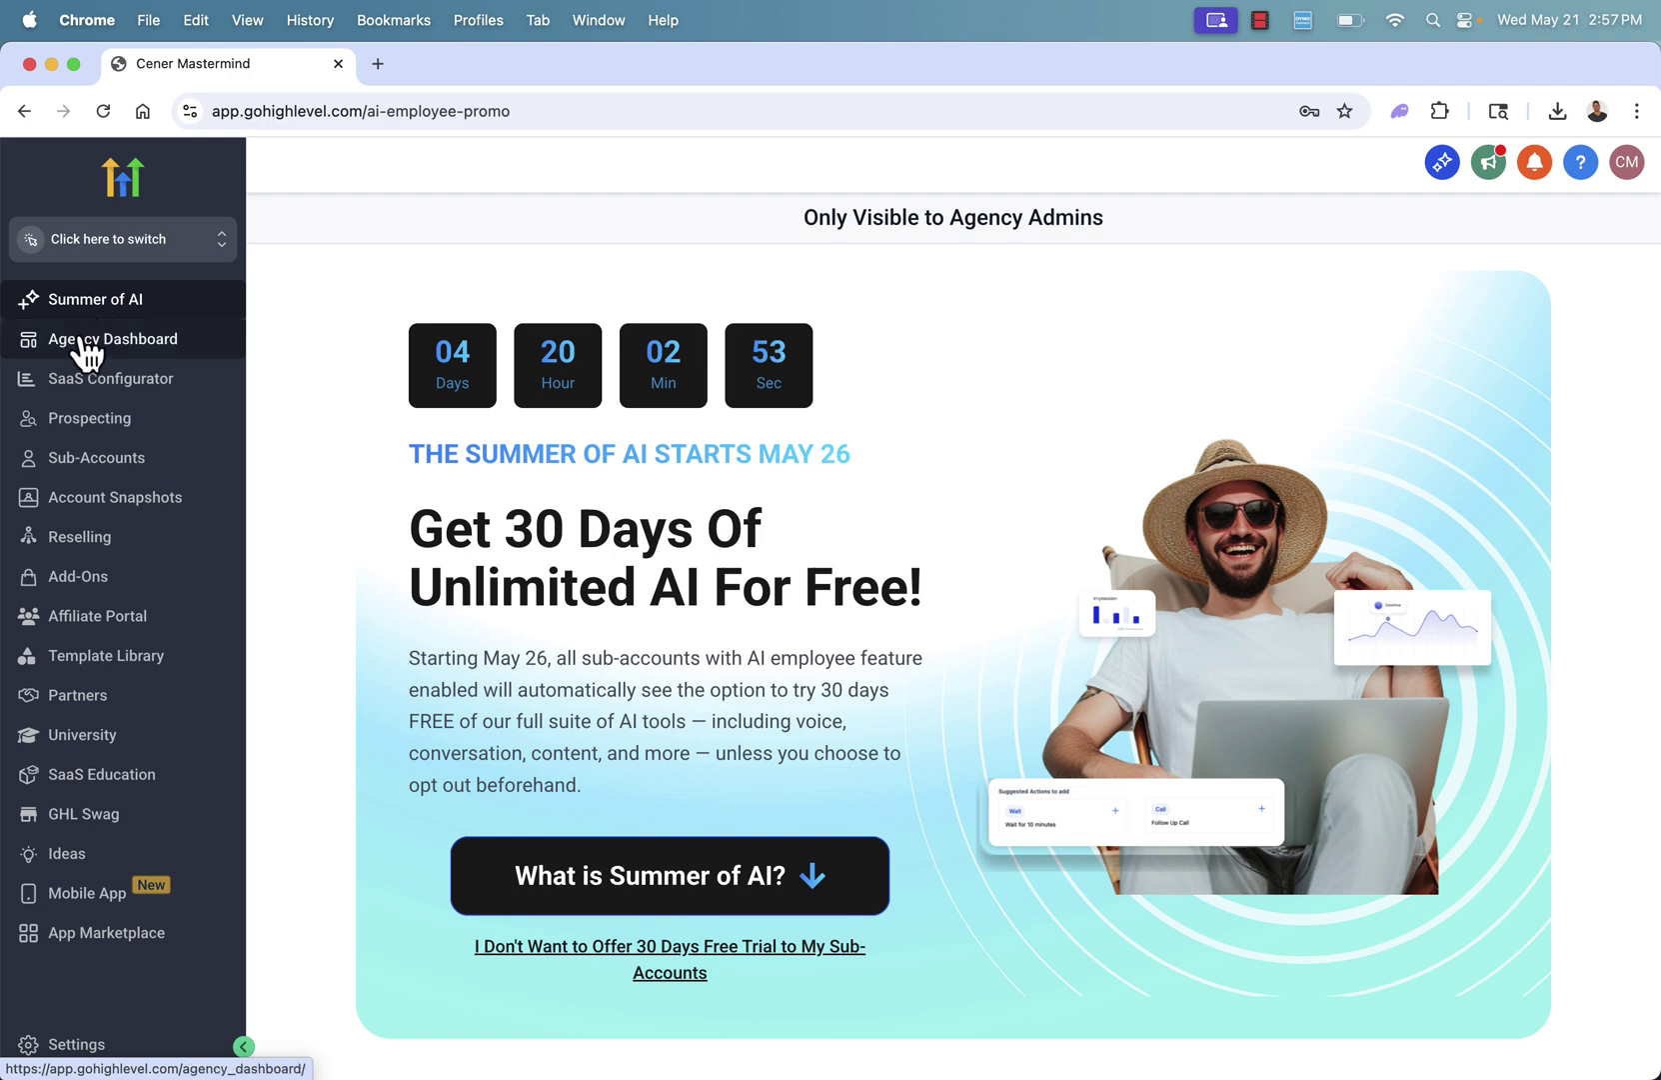
click(92, 342)
click(110, 394)
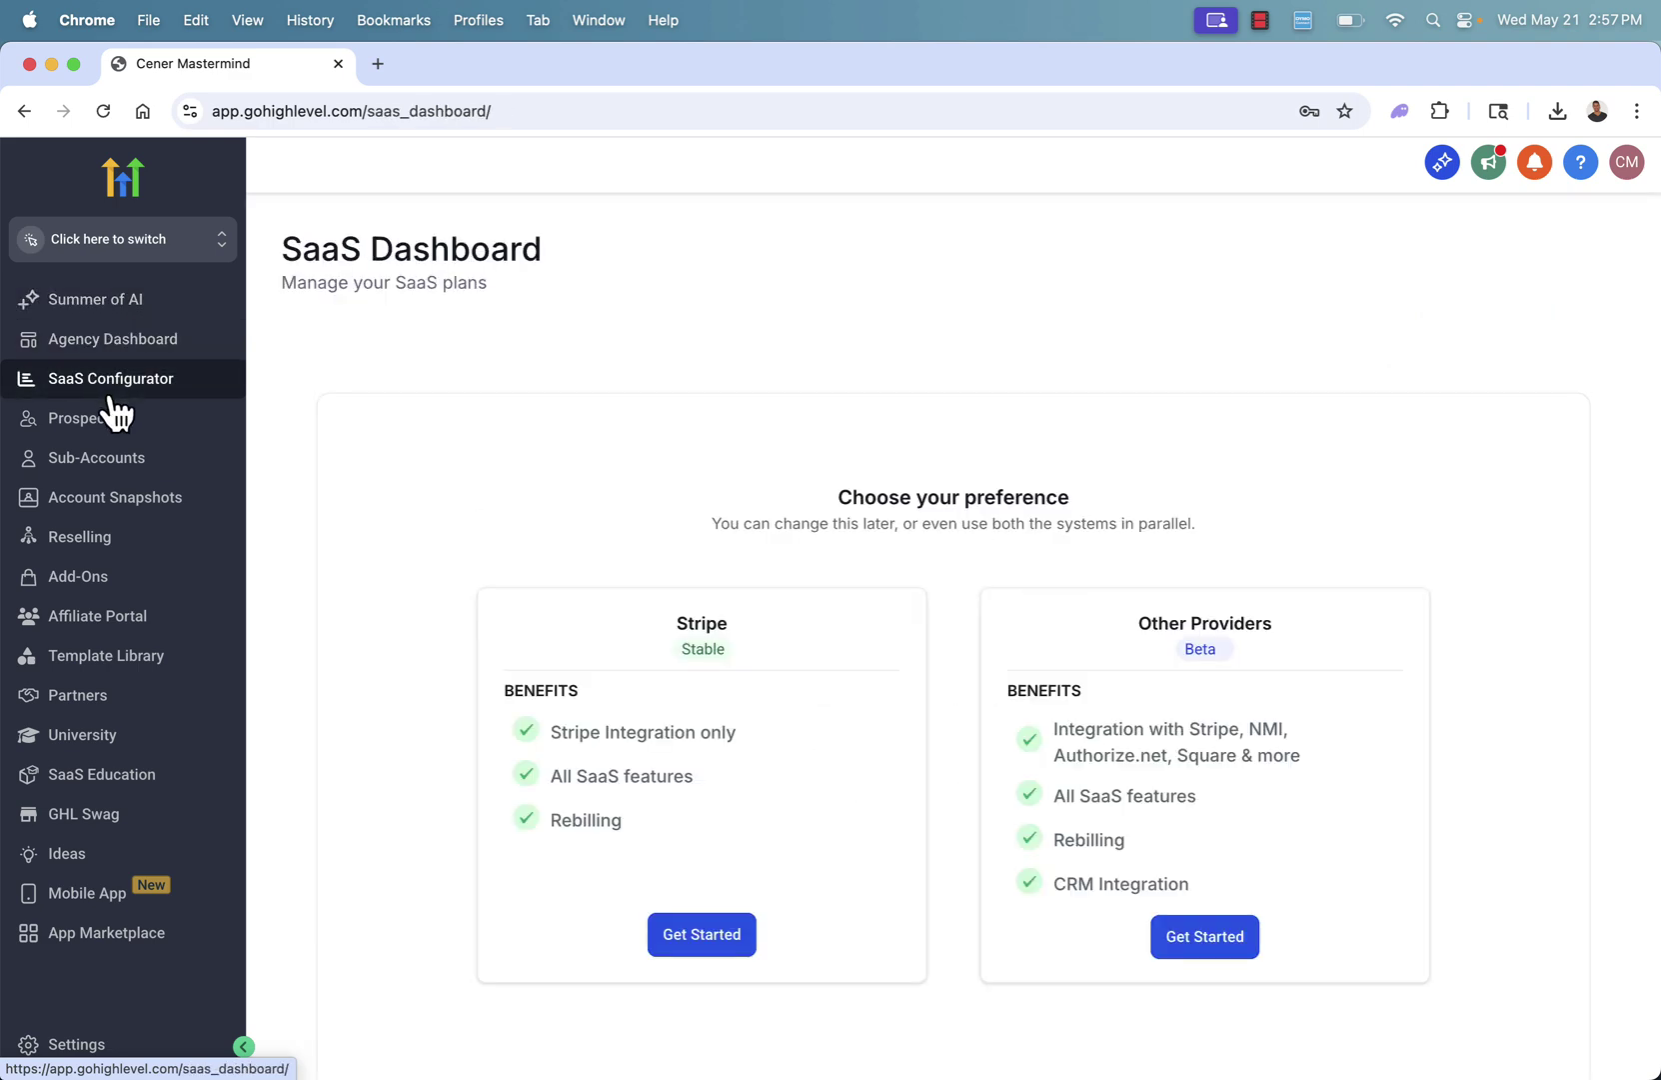
click(108, 425)
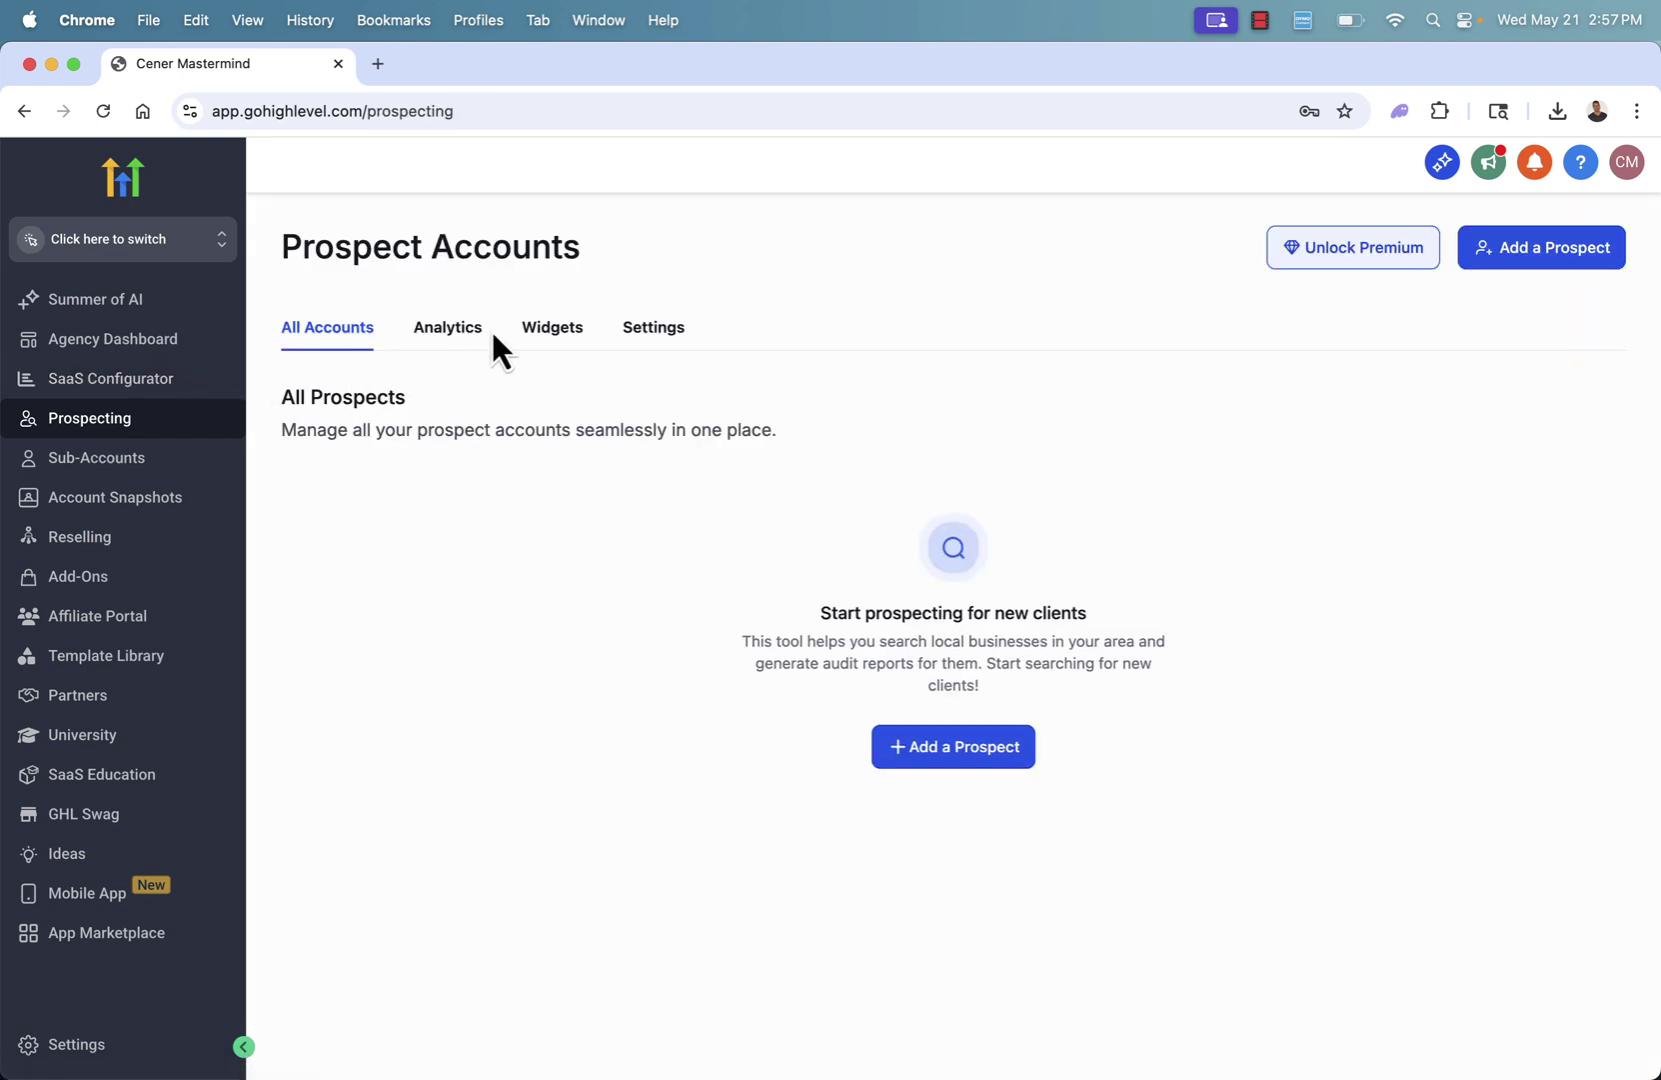
Step: Show the prospecting analytics with the date range limited to This Week
click(449, 329)
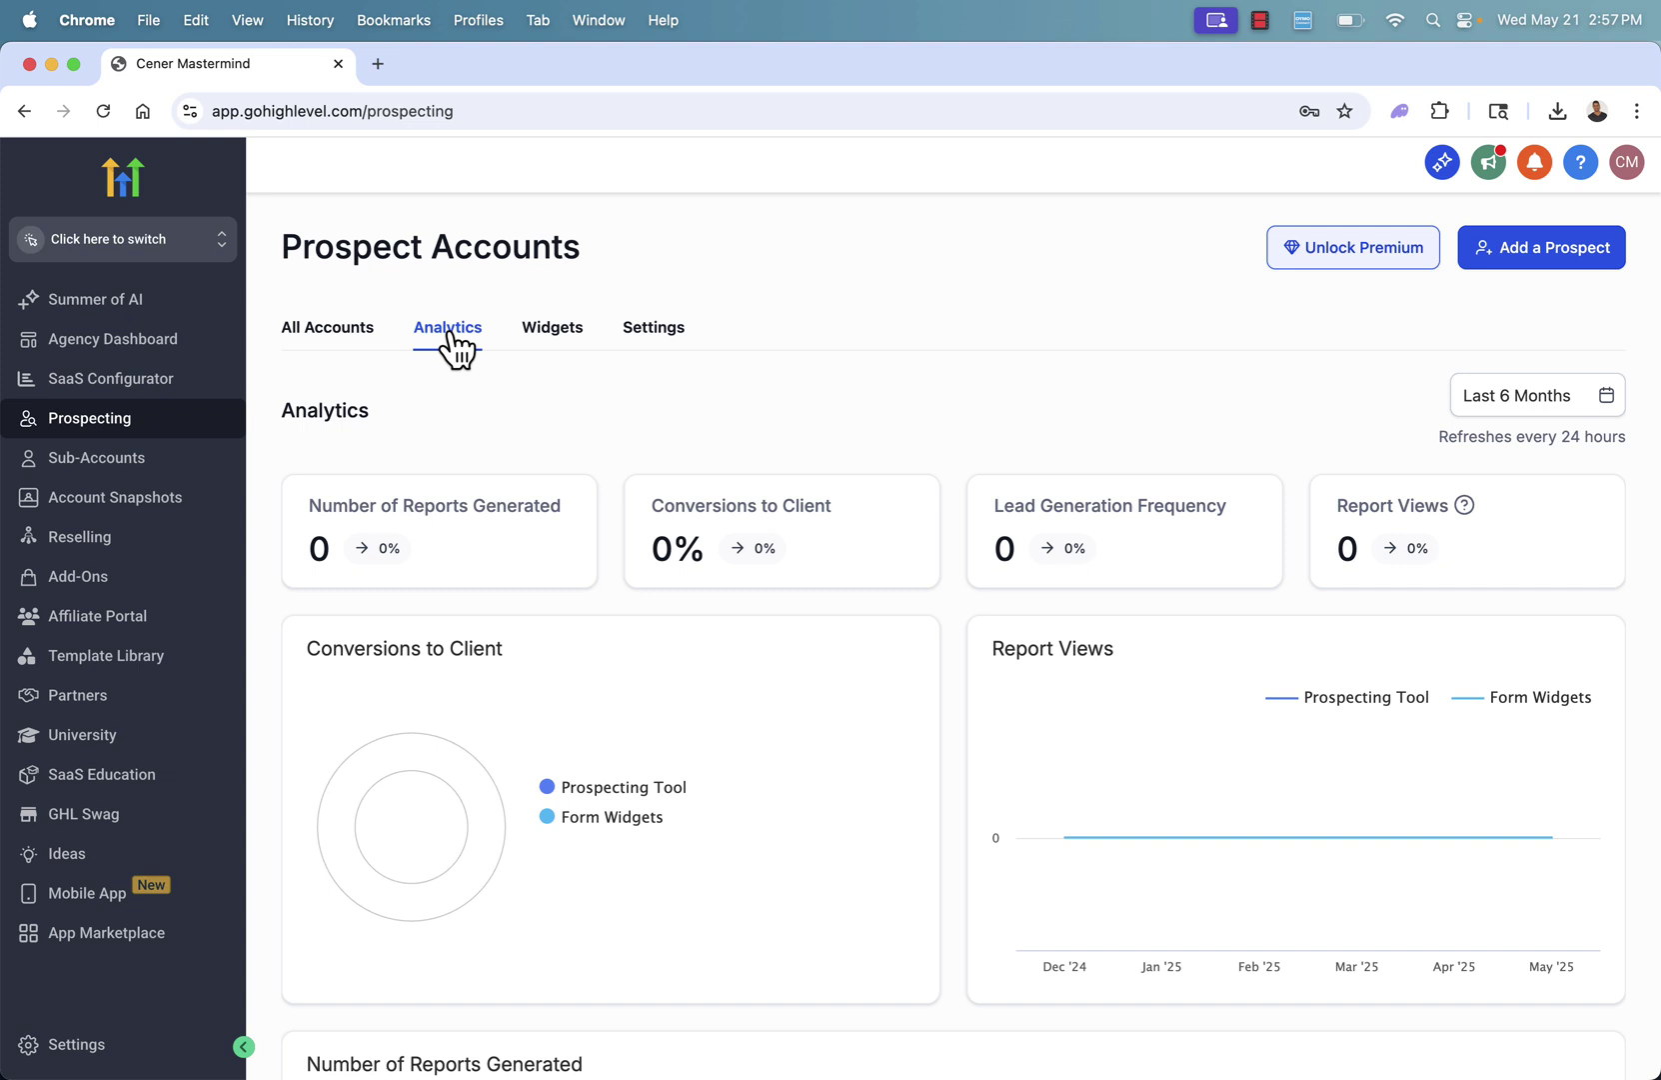
scroll(518, 655, down, 7)
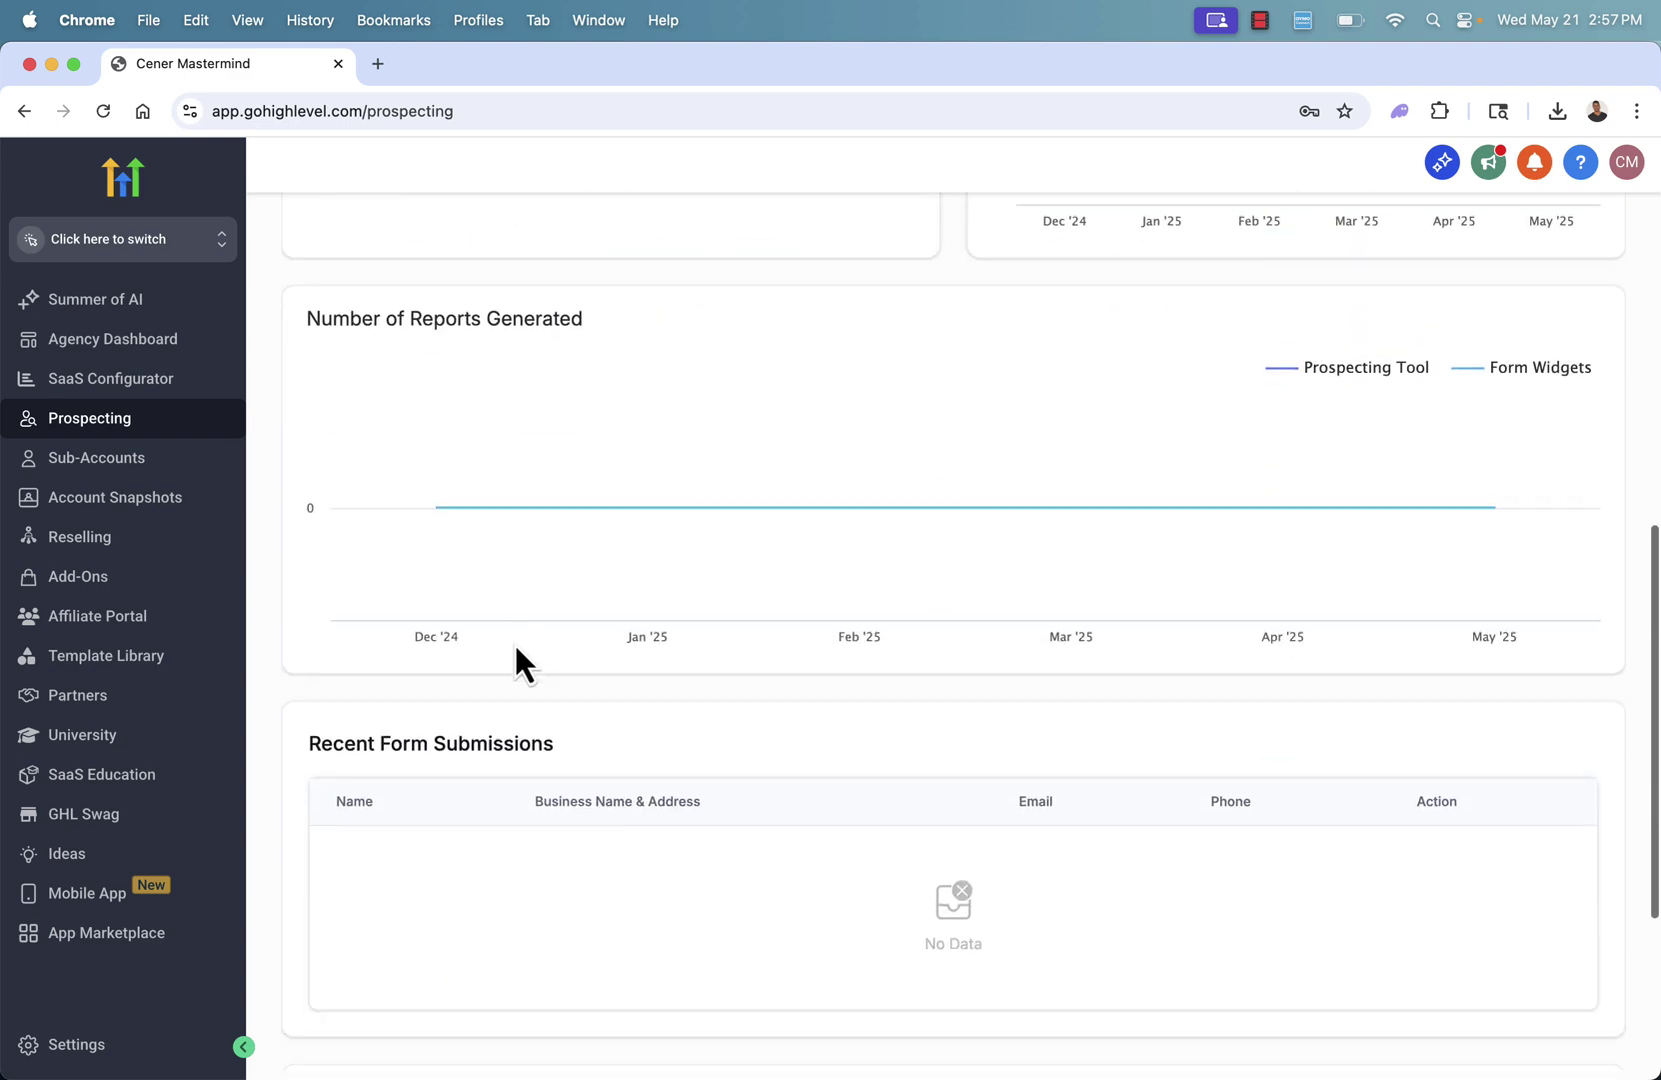
scroll(517, 649, down, 4)
scroll(516, 650, up, 12)
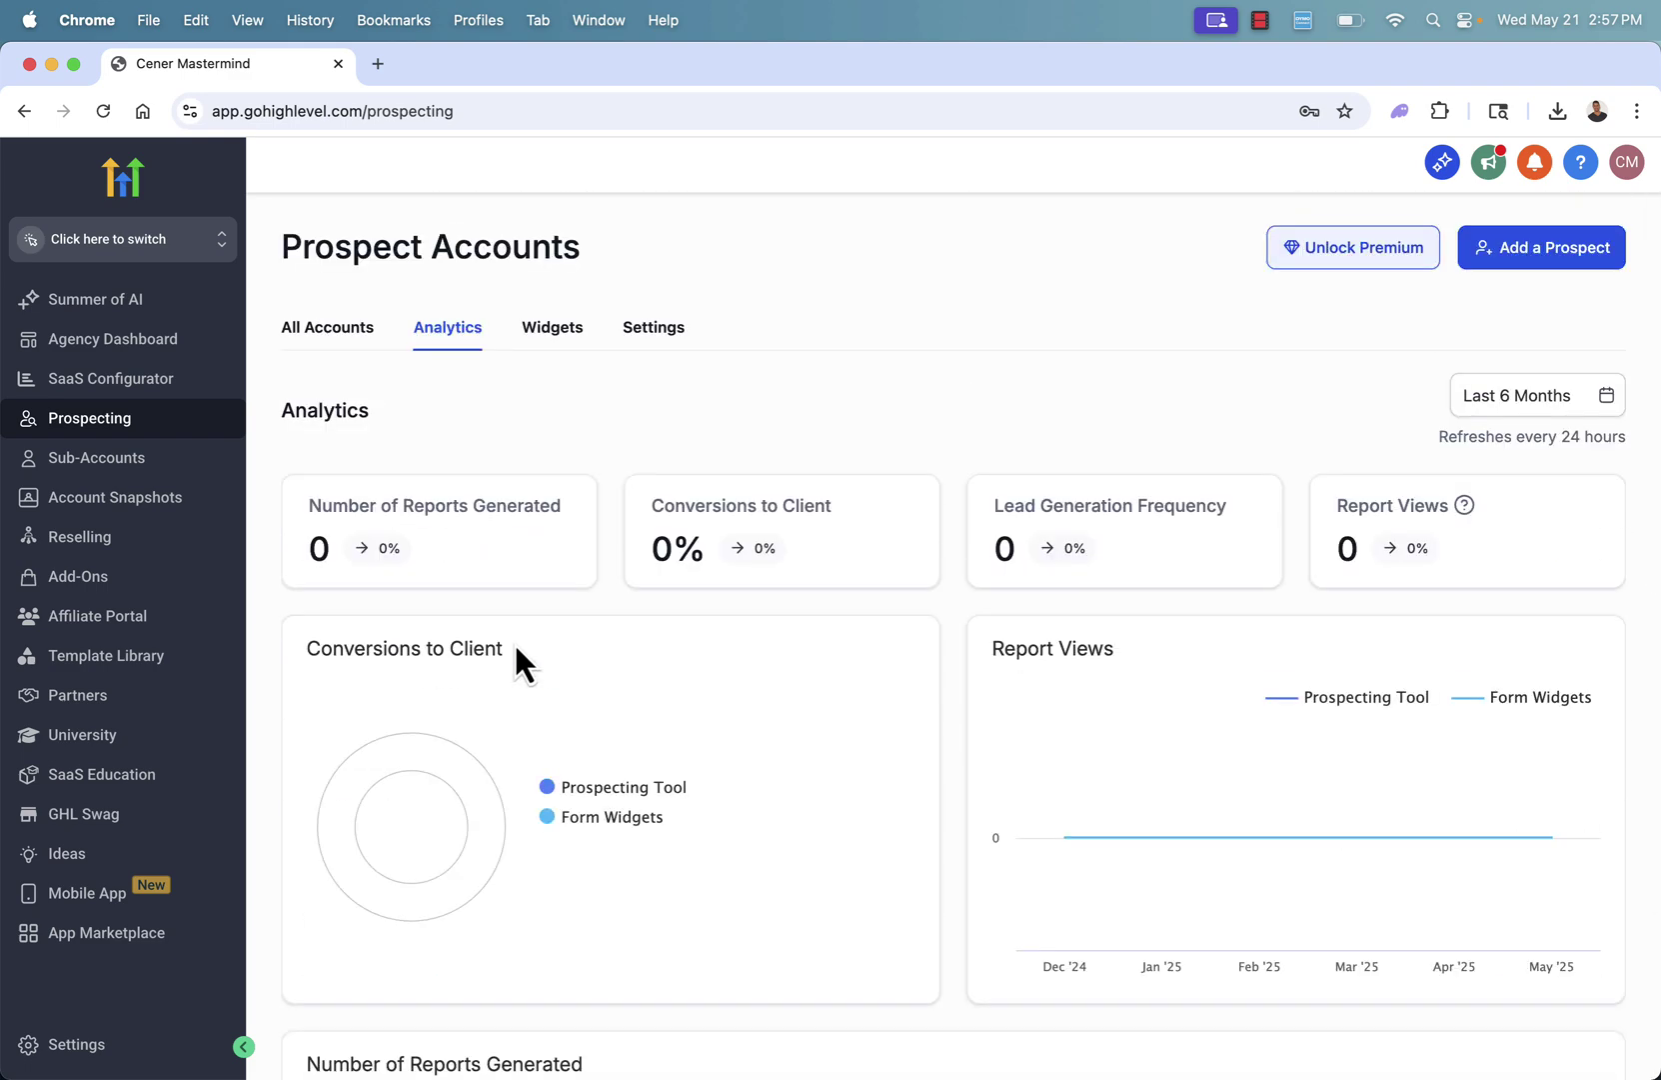
click(1507, 402)
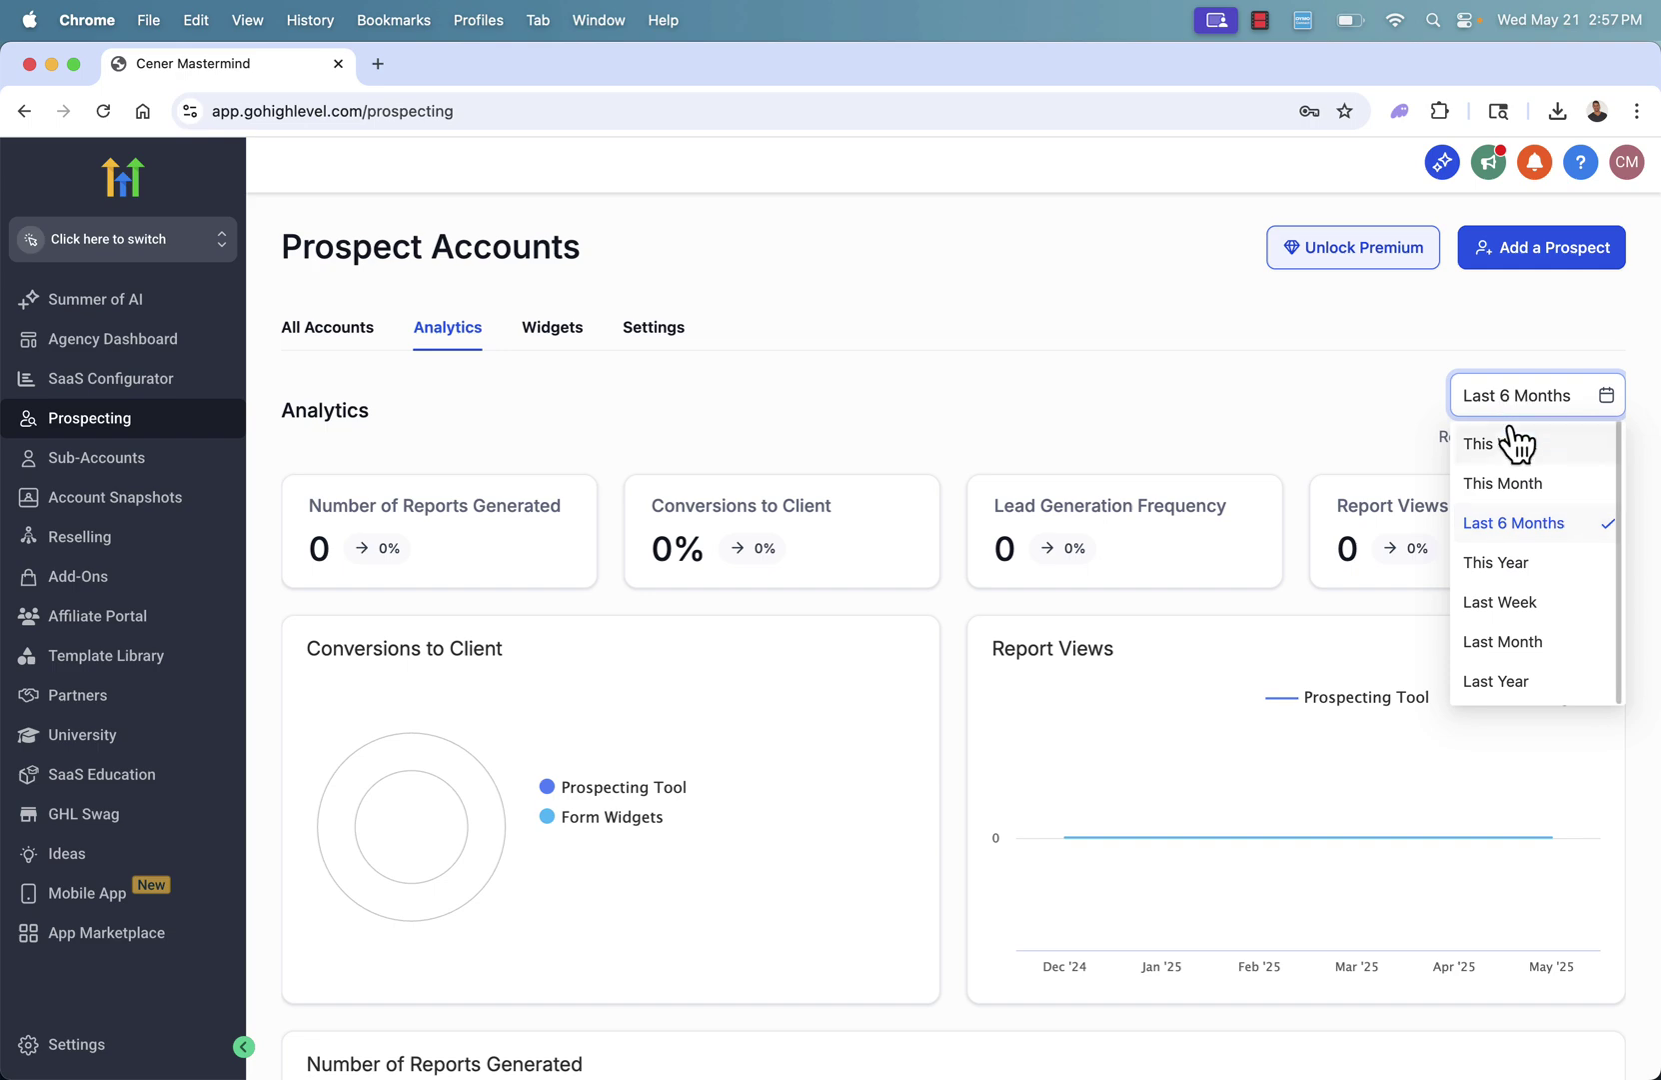
click(1511, 442)
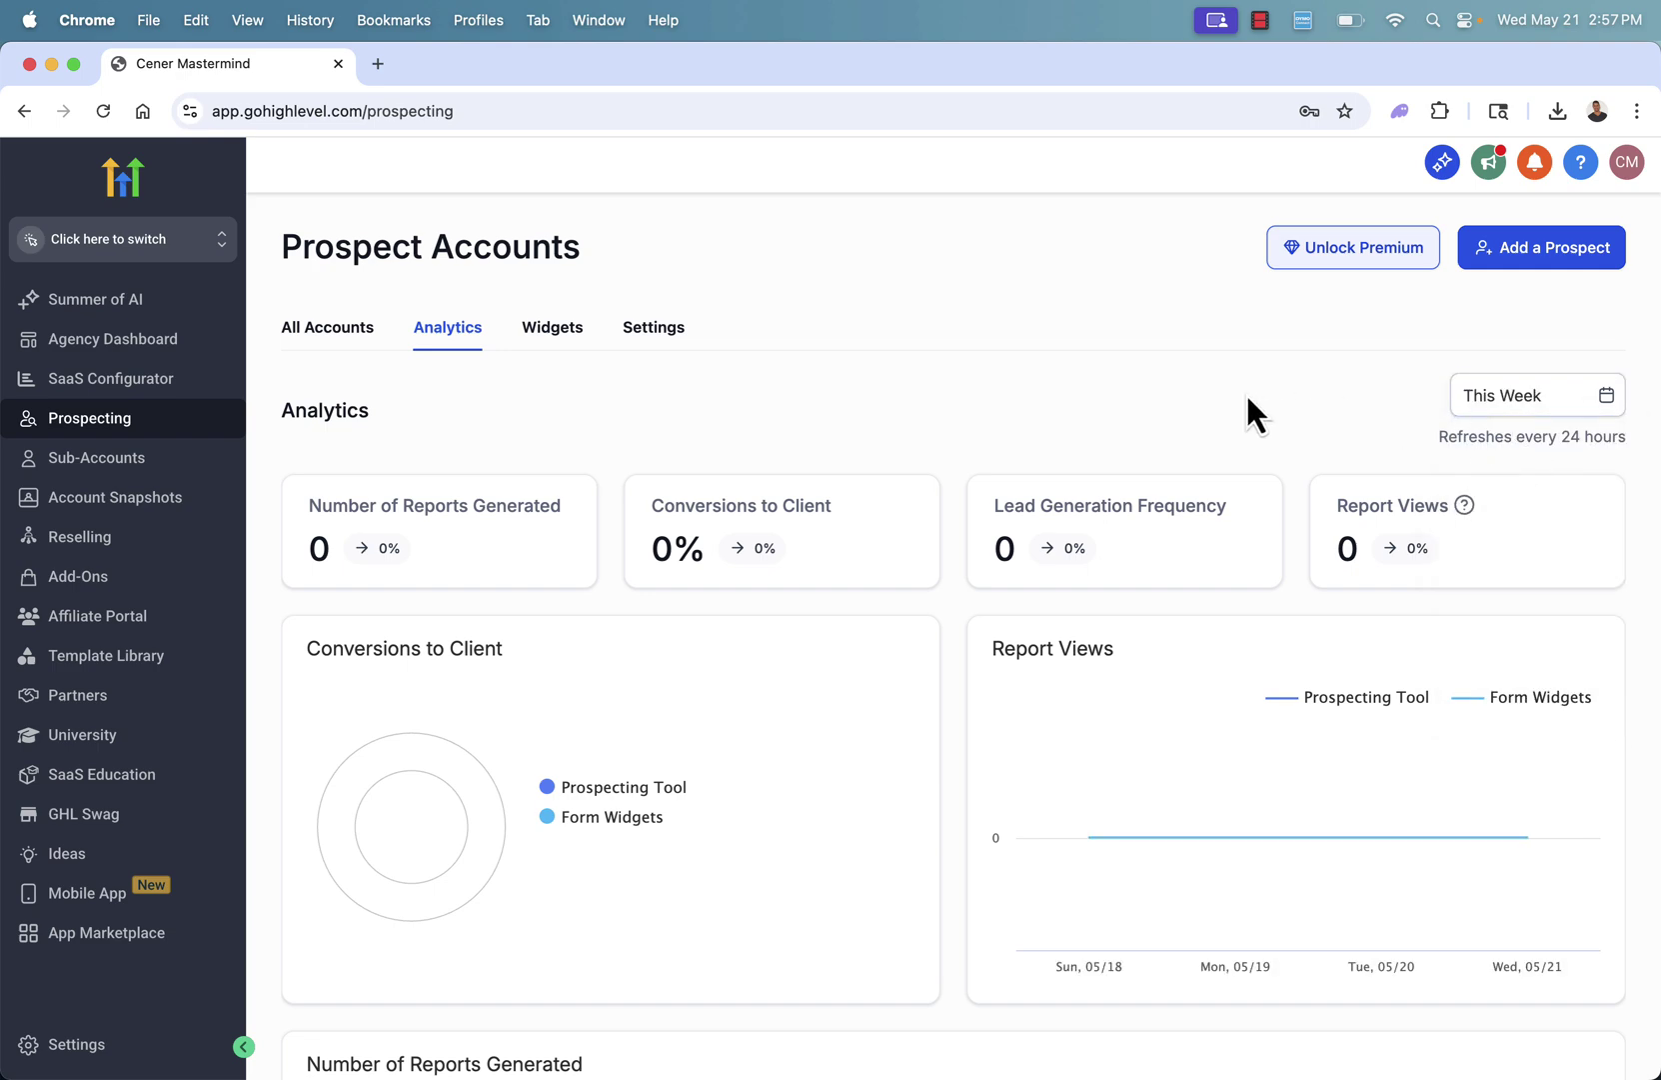
Step: Look over the Add a Prospect map, locked Widgets and report layout Settings, then return to Agency Dashboard
click(1530, 261)
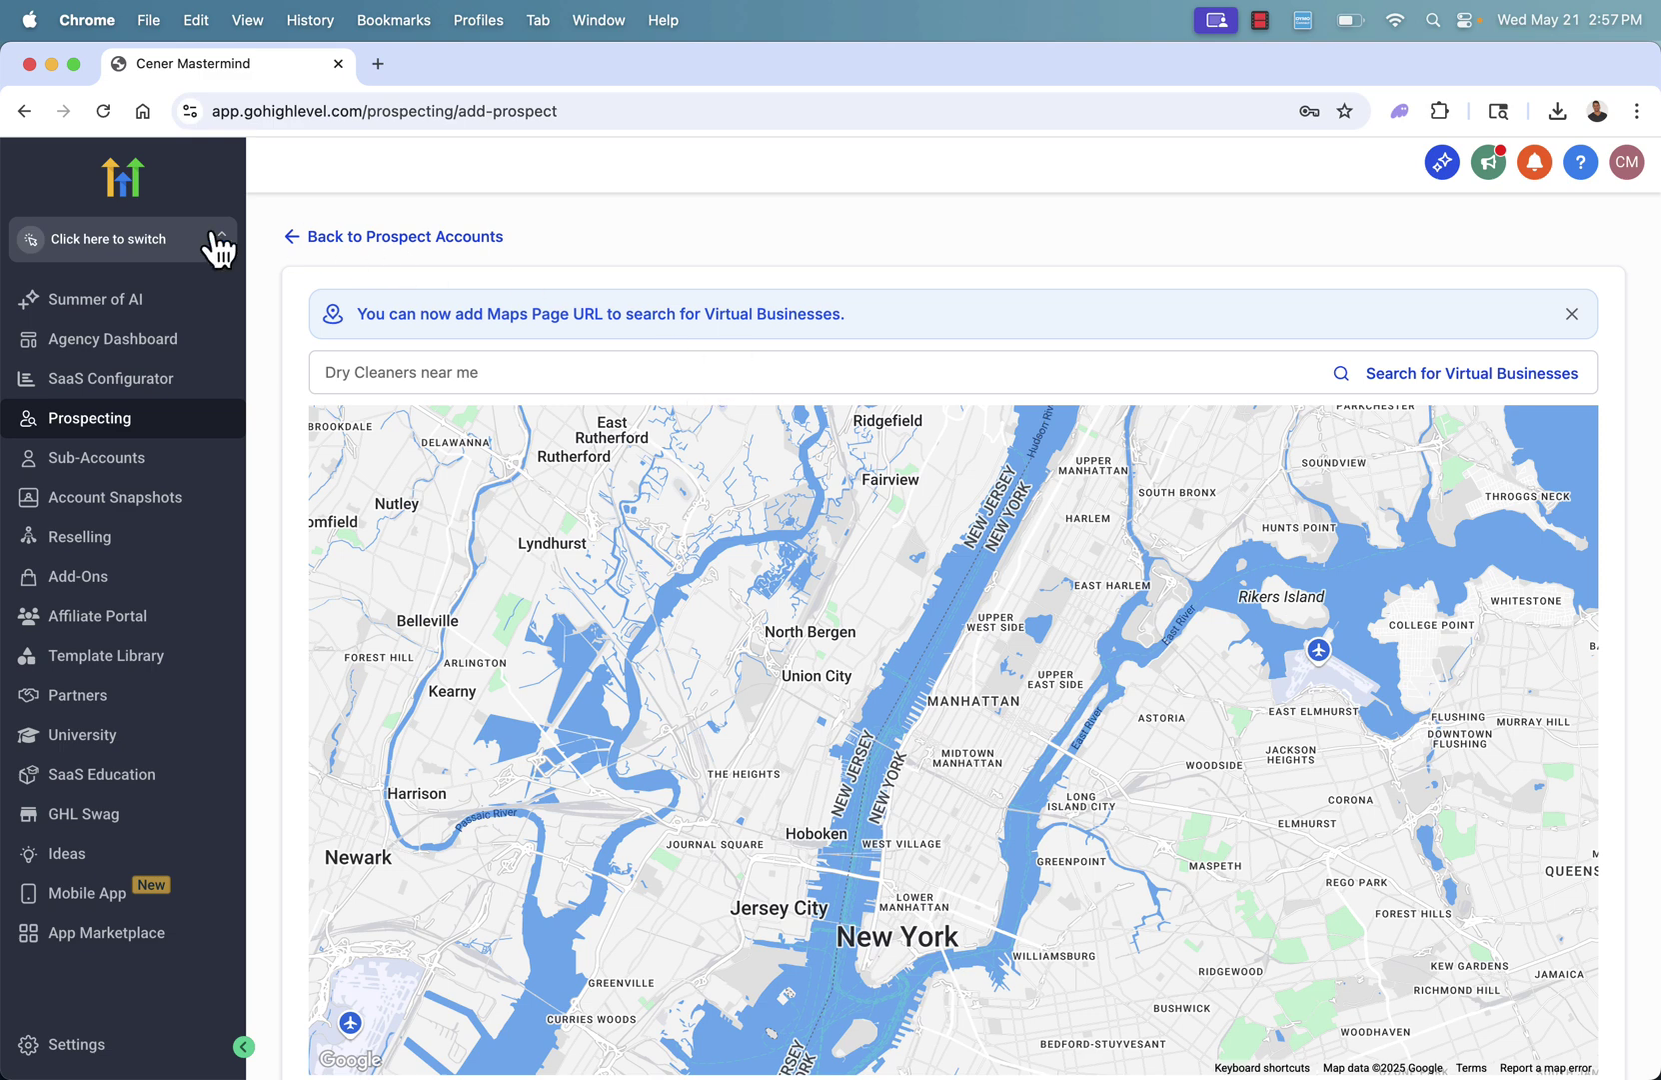
click(402, 240)
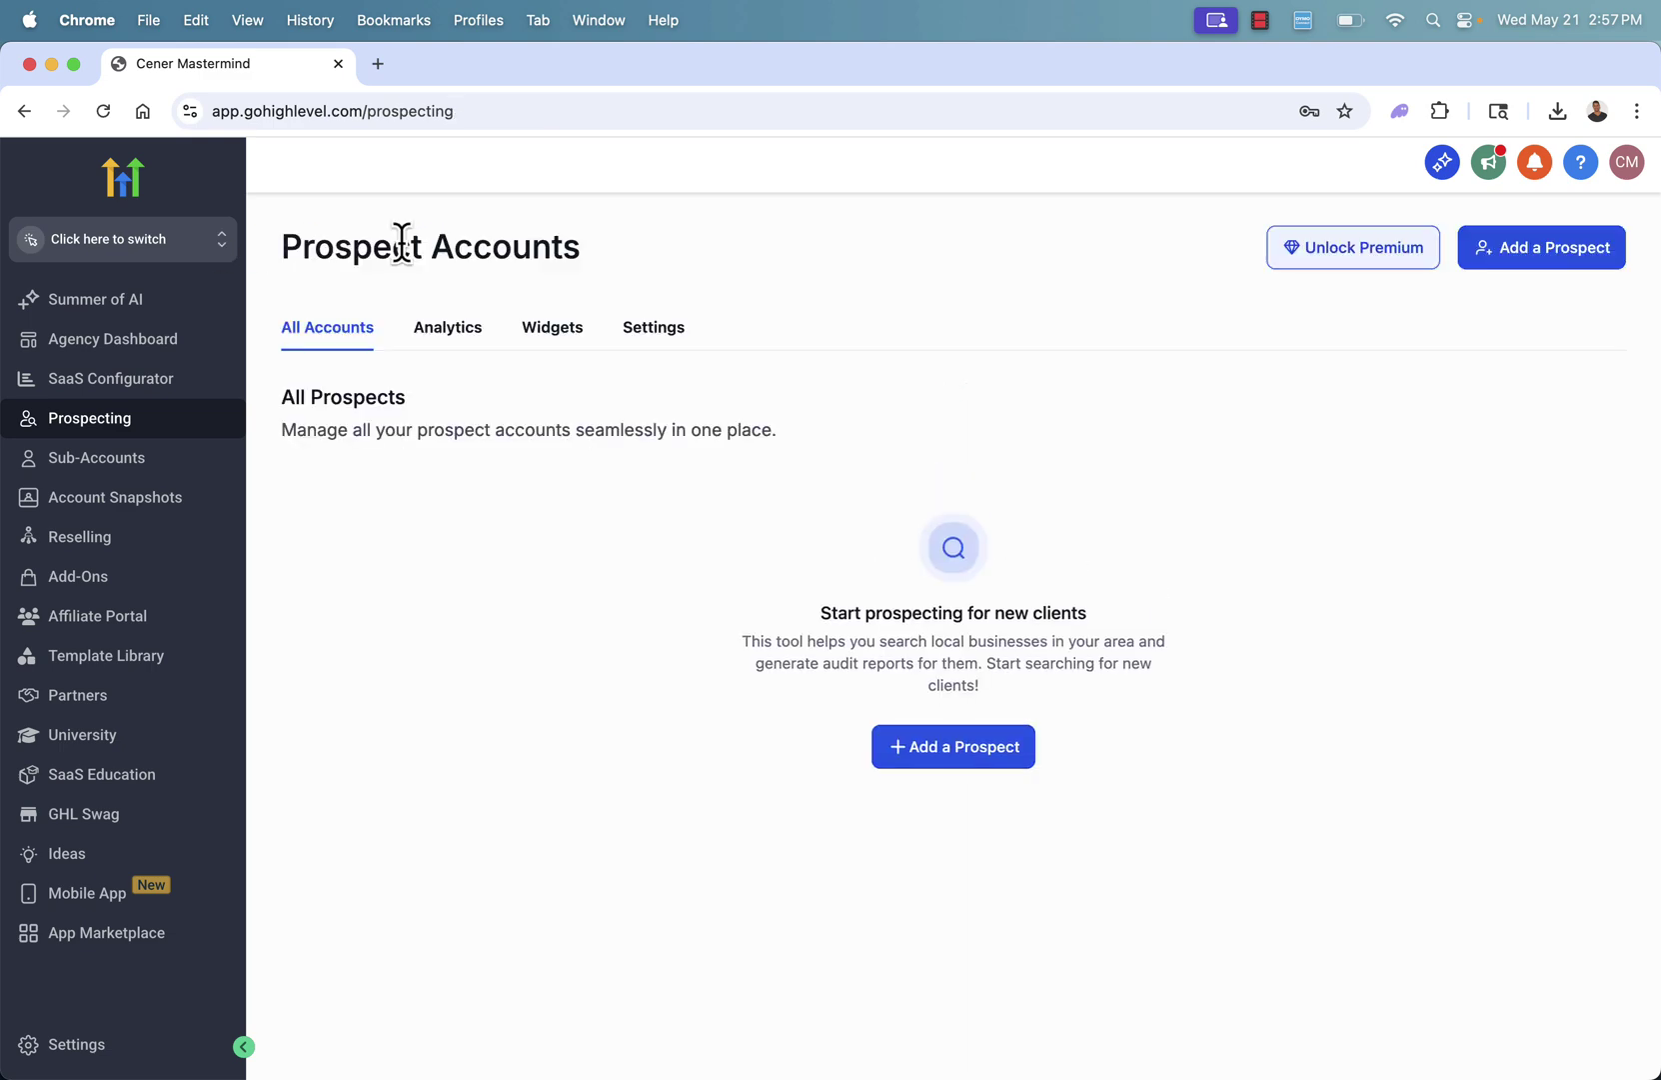
click(573, 366)
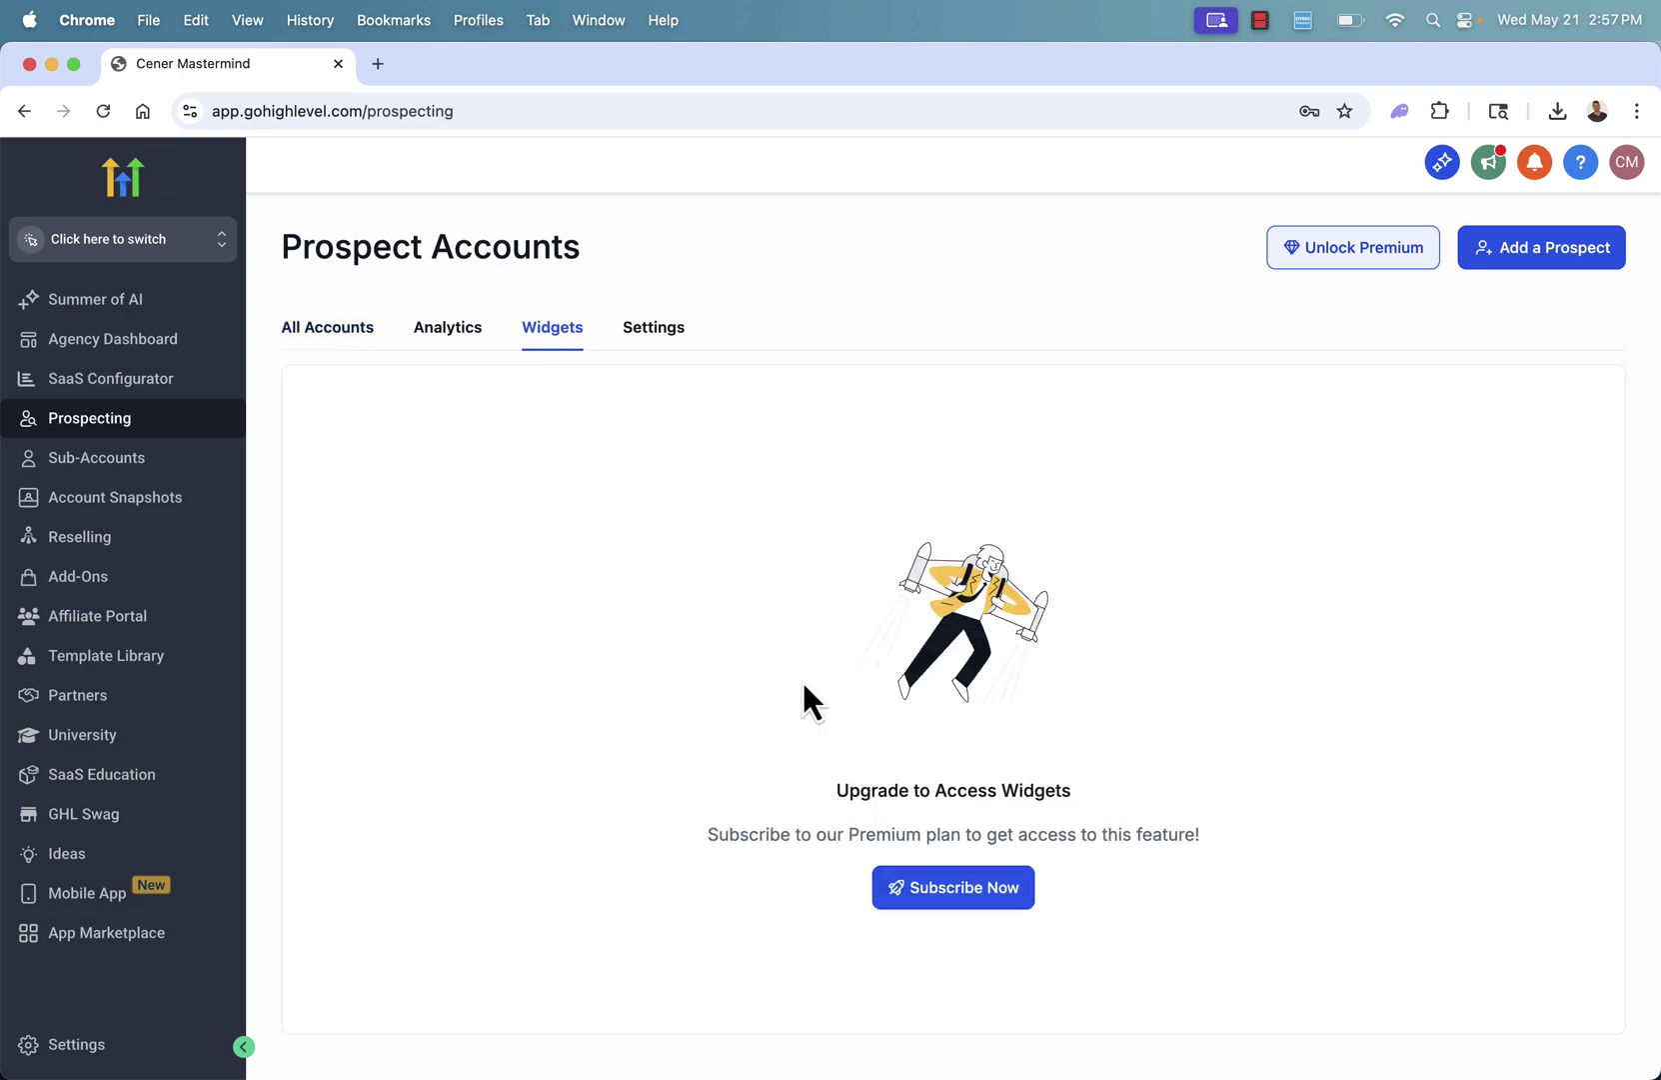
click(652, 340)
scroll(635, 564, down, 3)
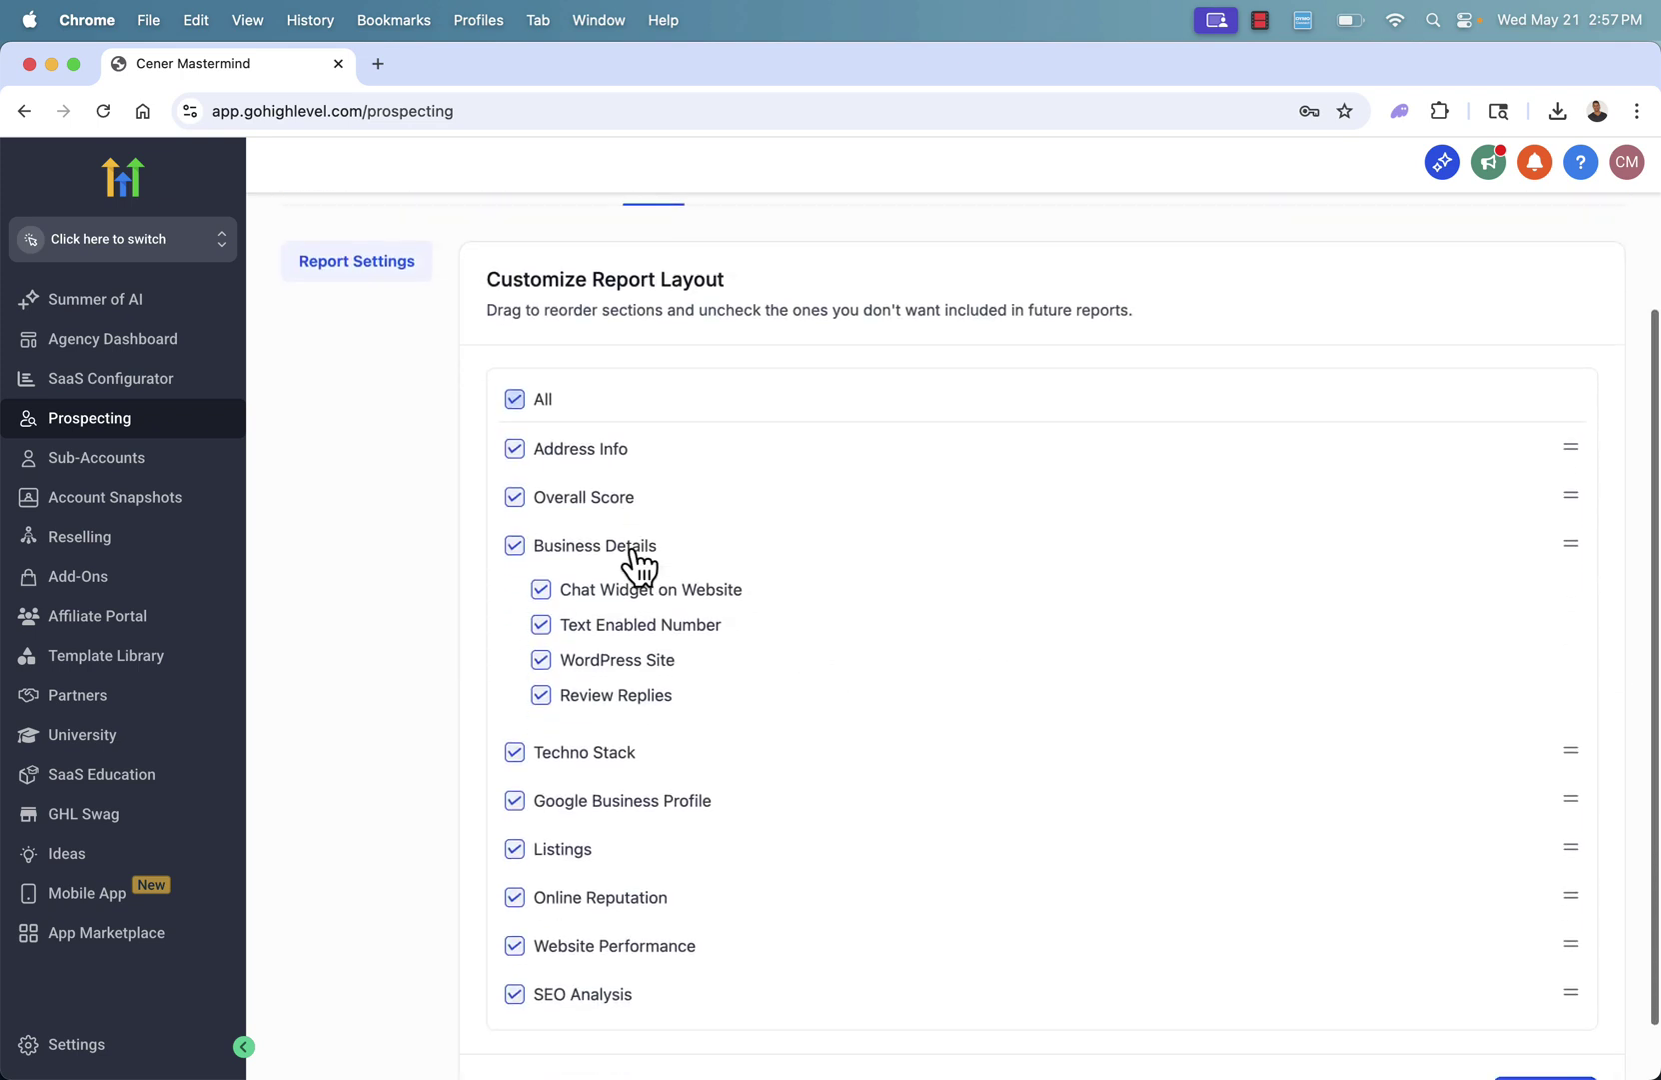
scroll(629, 564, up, 3)
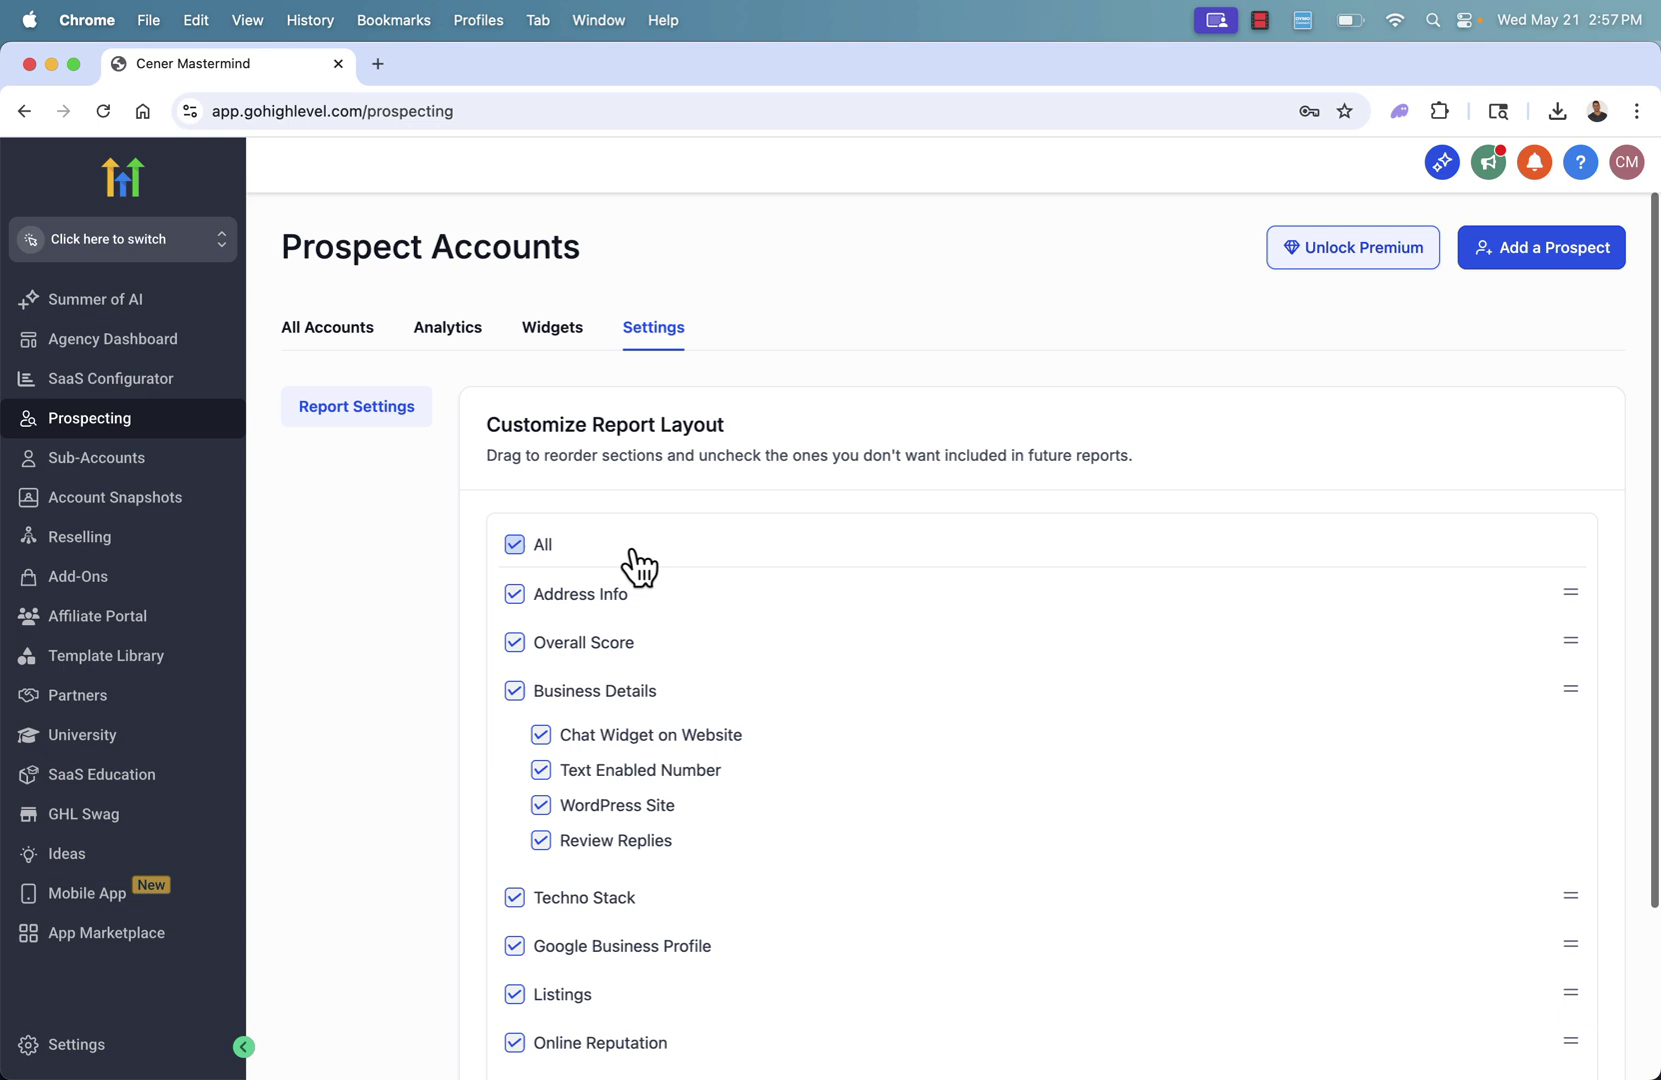
click(103, 360)
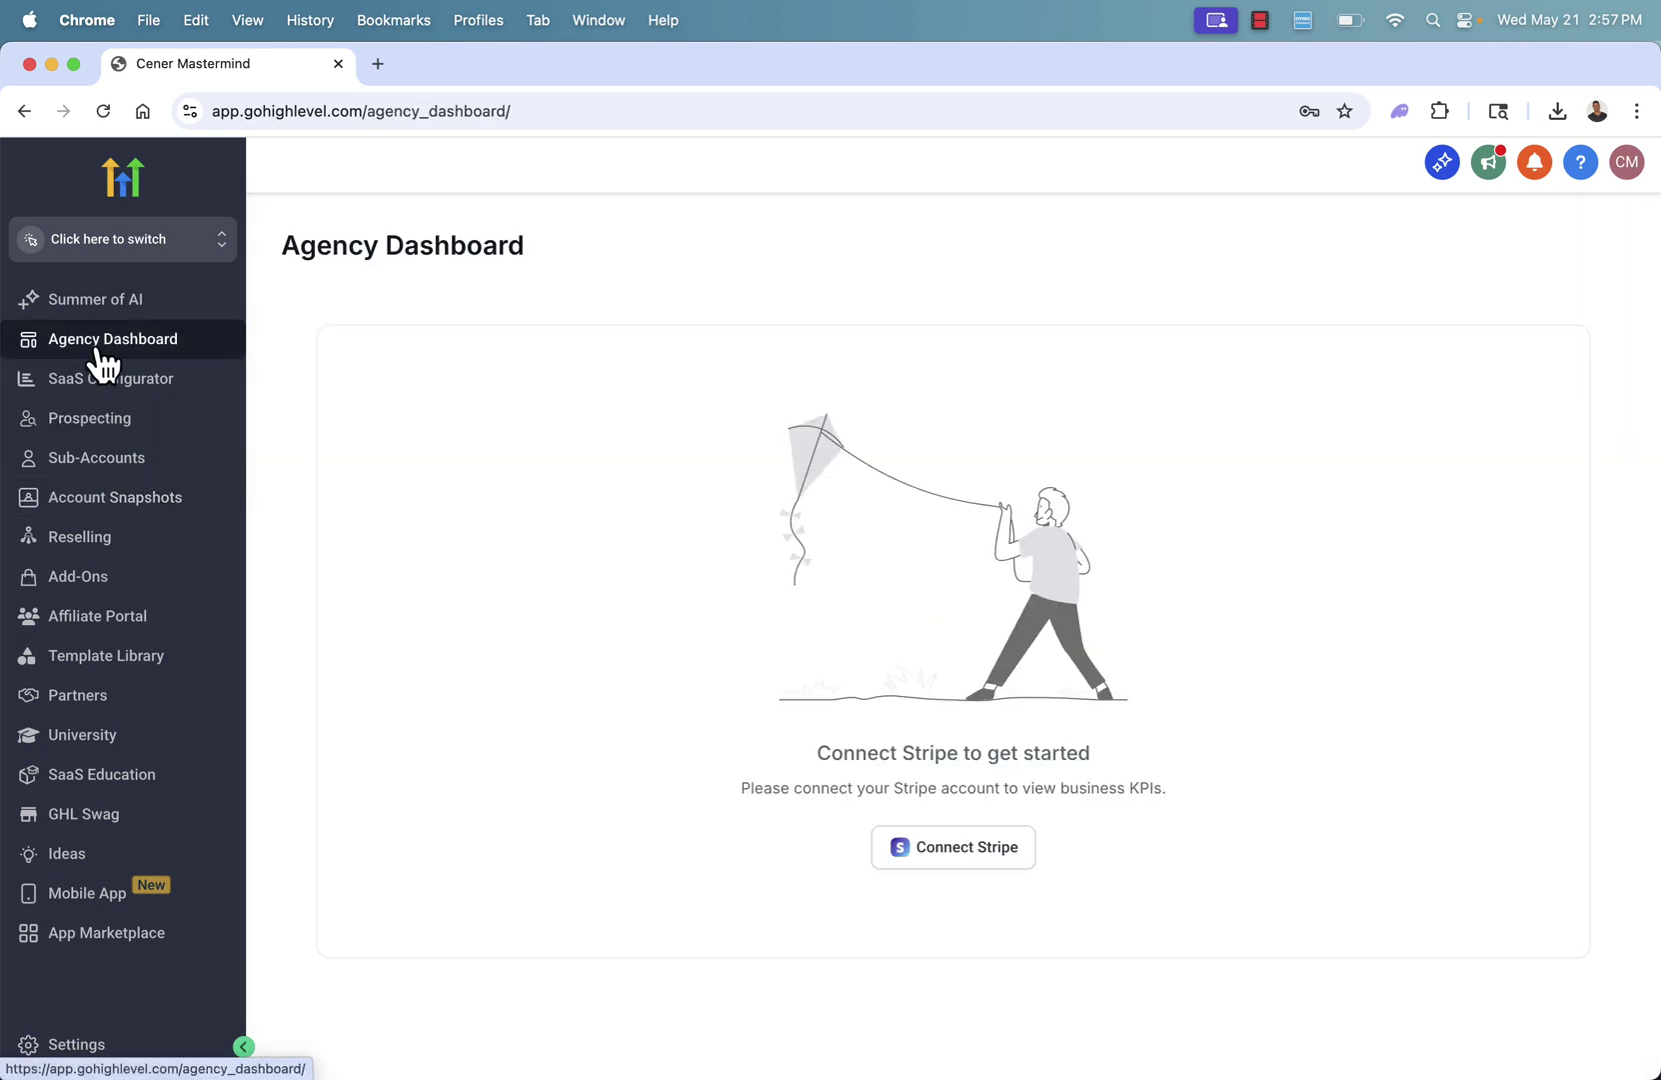
Step: Open Account Snapshots, view the HighLevel Feedback Ideas board in a new tab, and come back
click(115, 496)
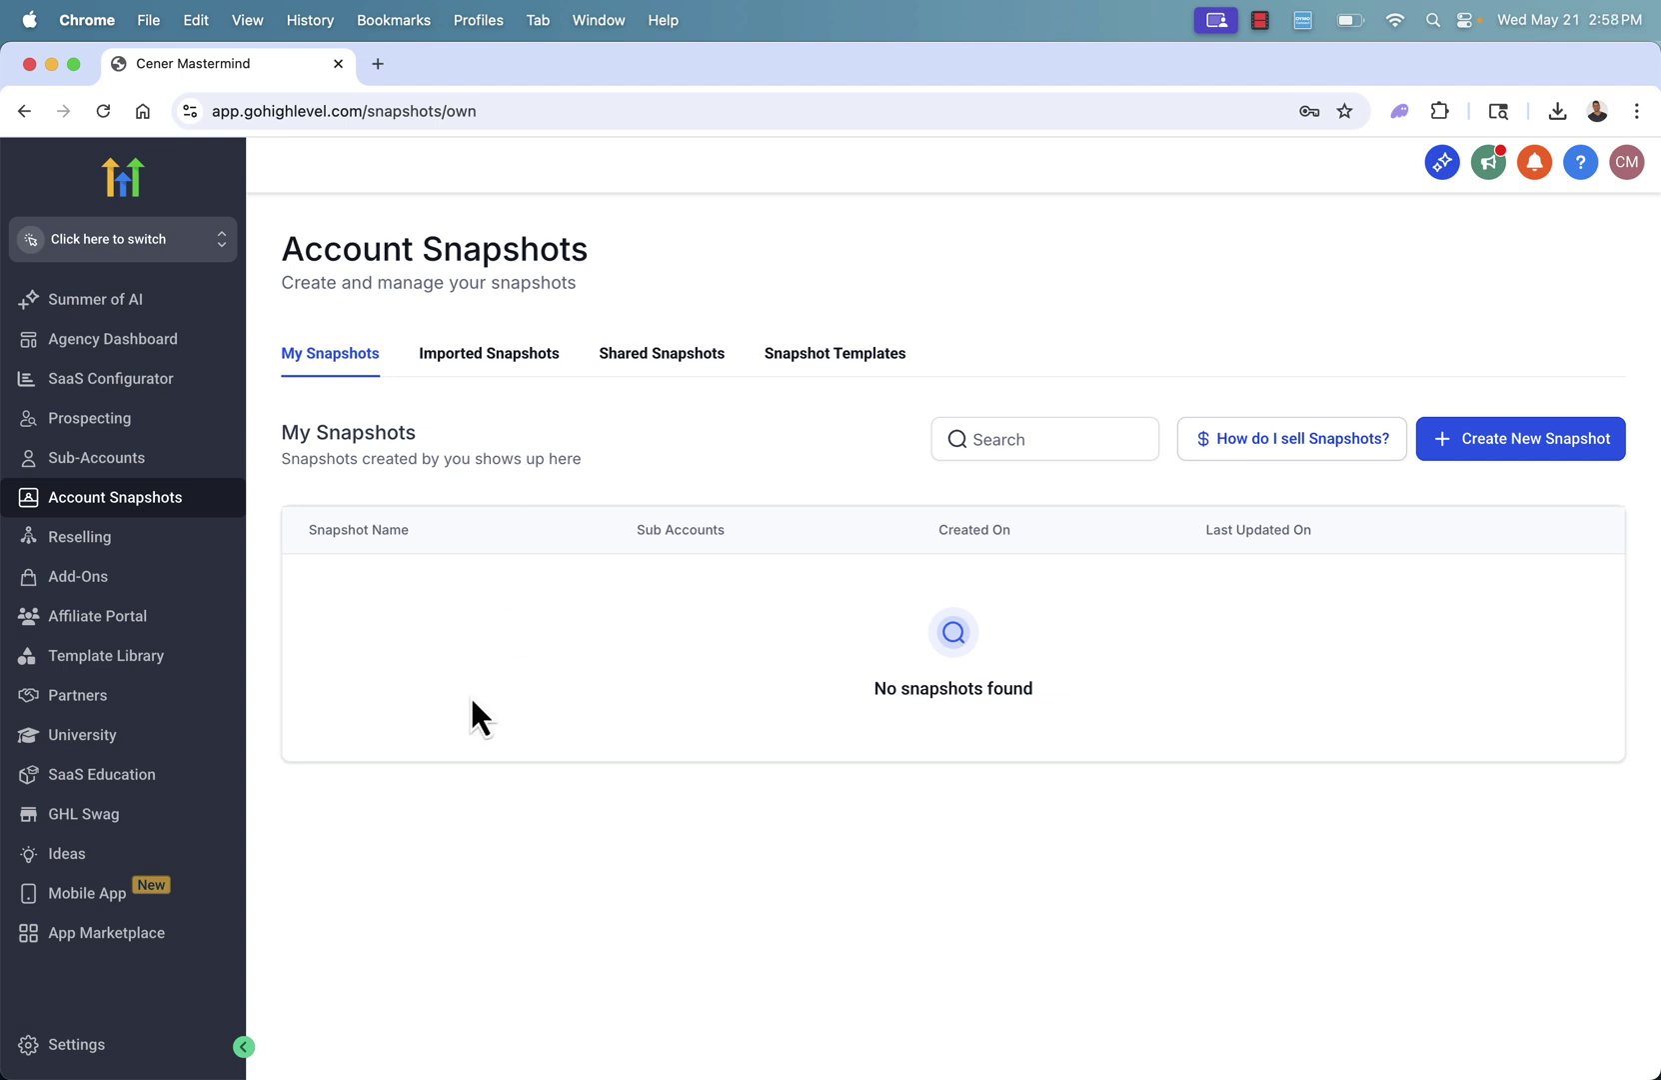
click(83, 853)
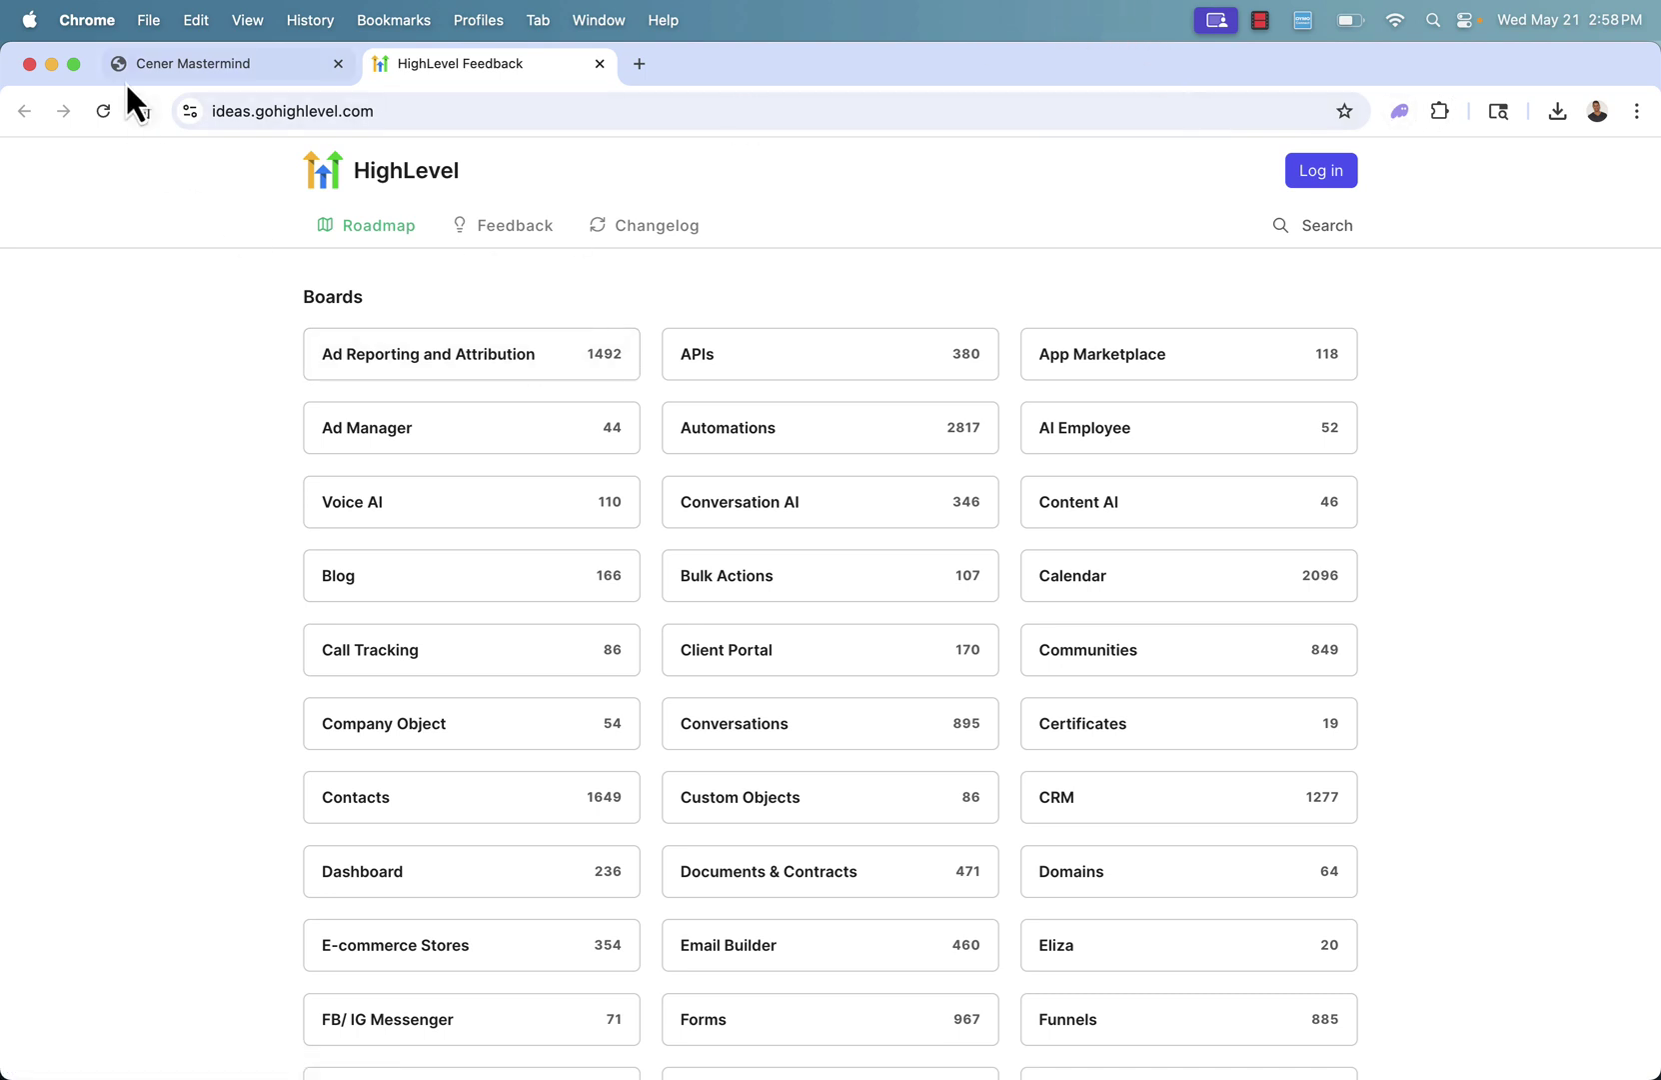
click(150, 68)
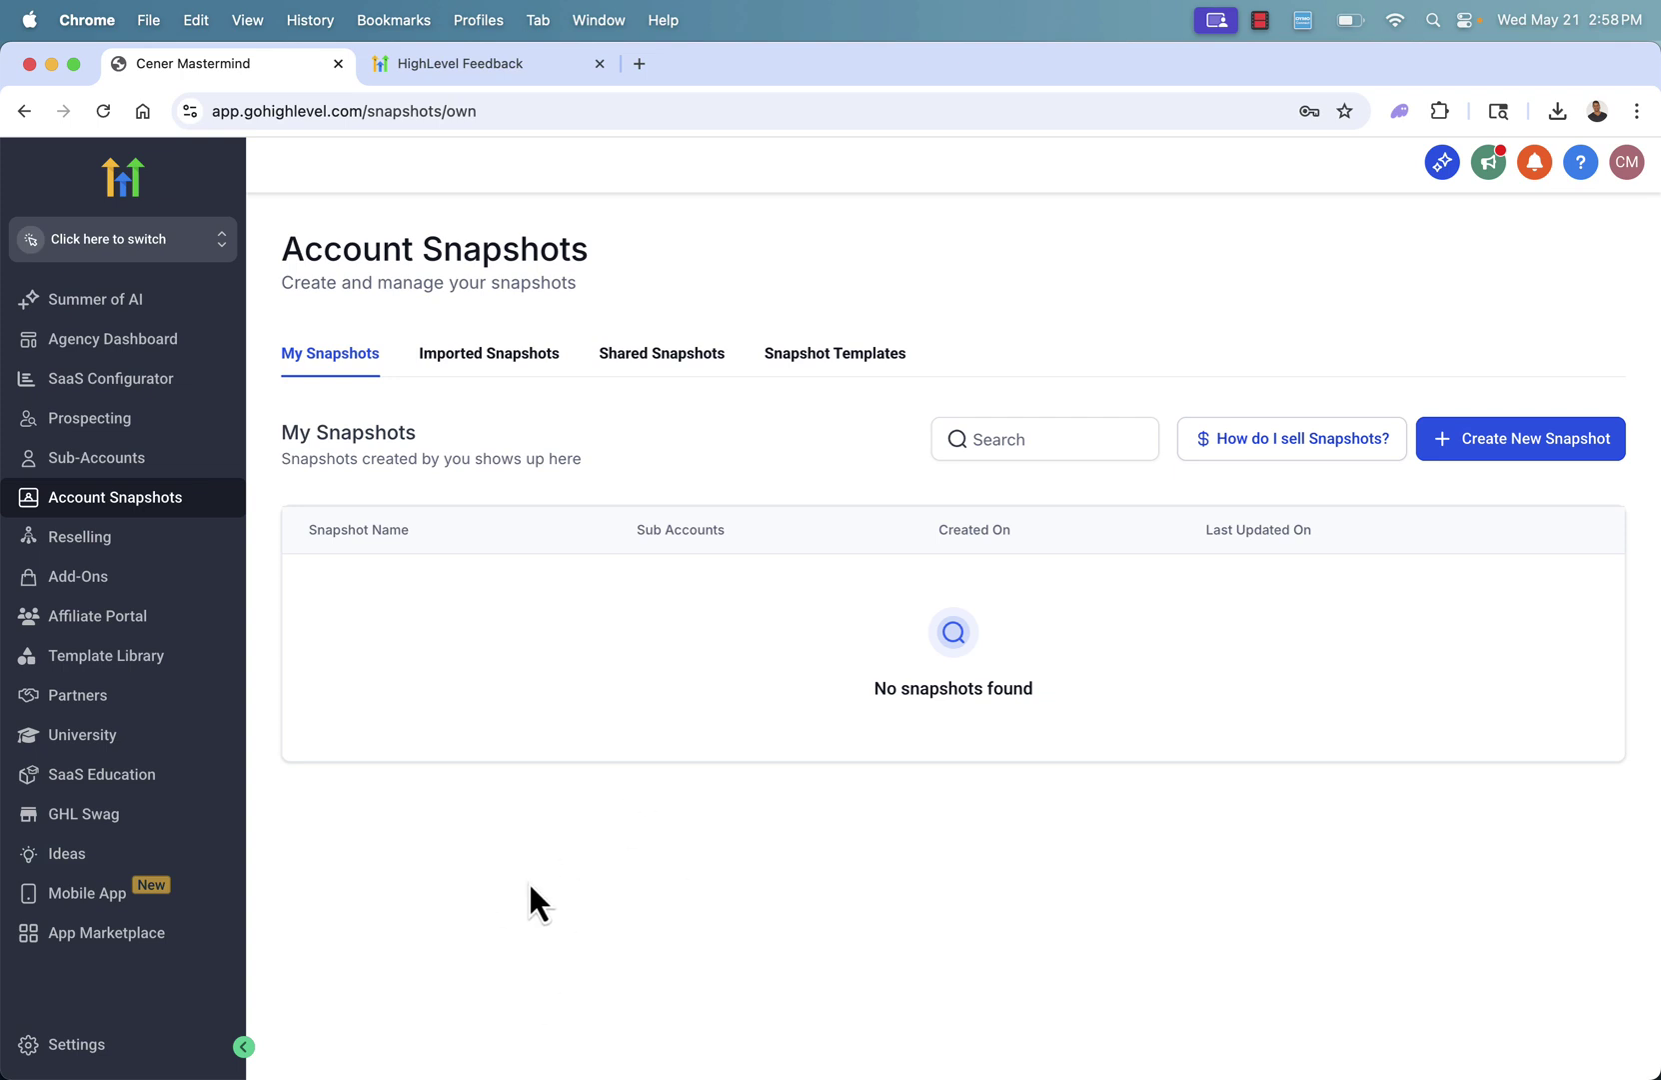
Step: In Settings > System Emails, check the Welcome email's template choices and cancel, keeping Default Template
click(80, 1055)
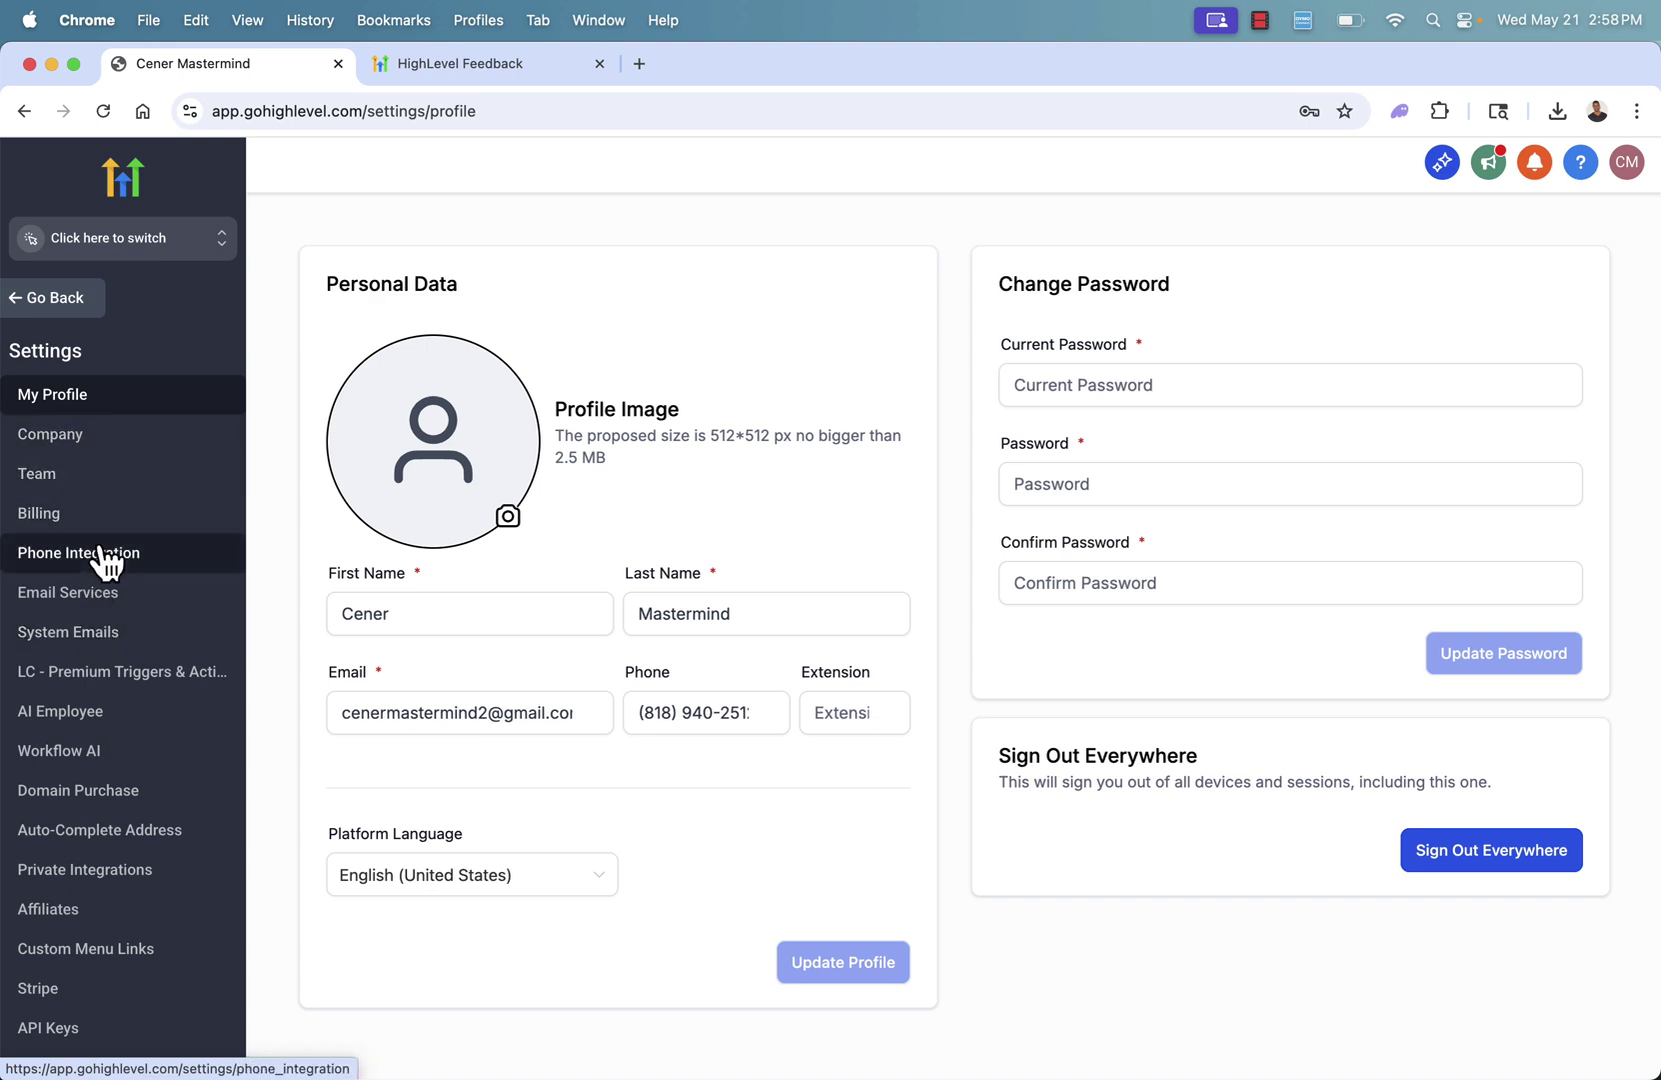
click(109, 634)
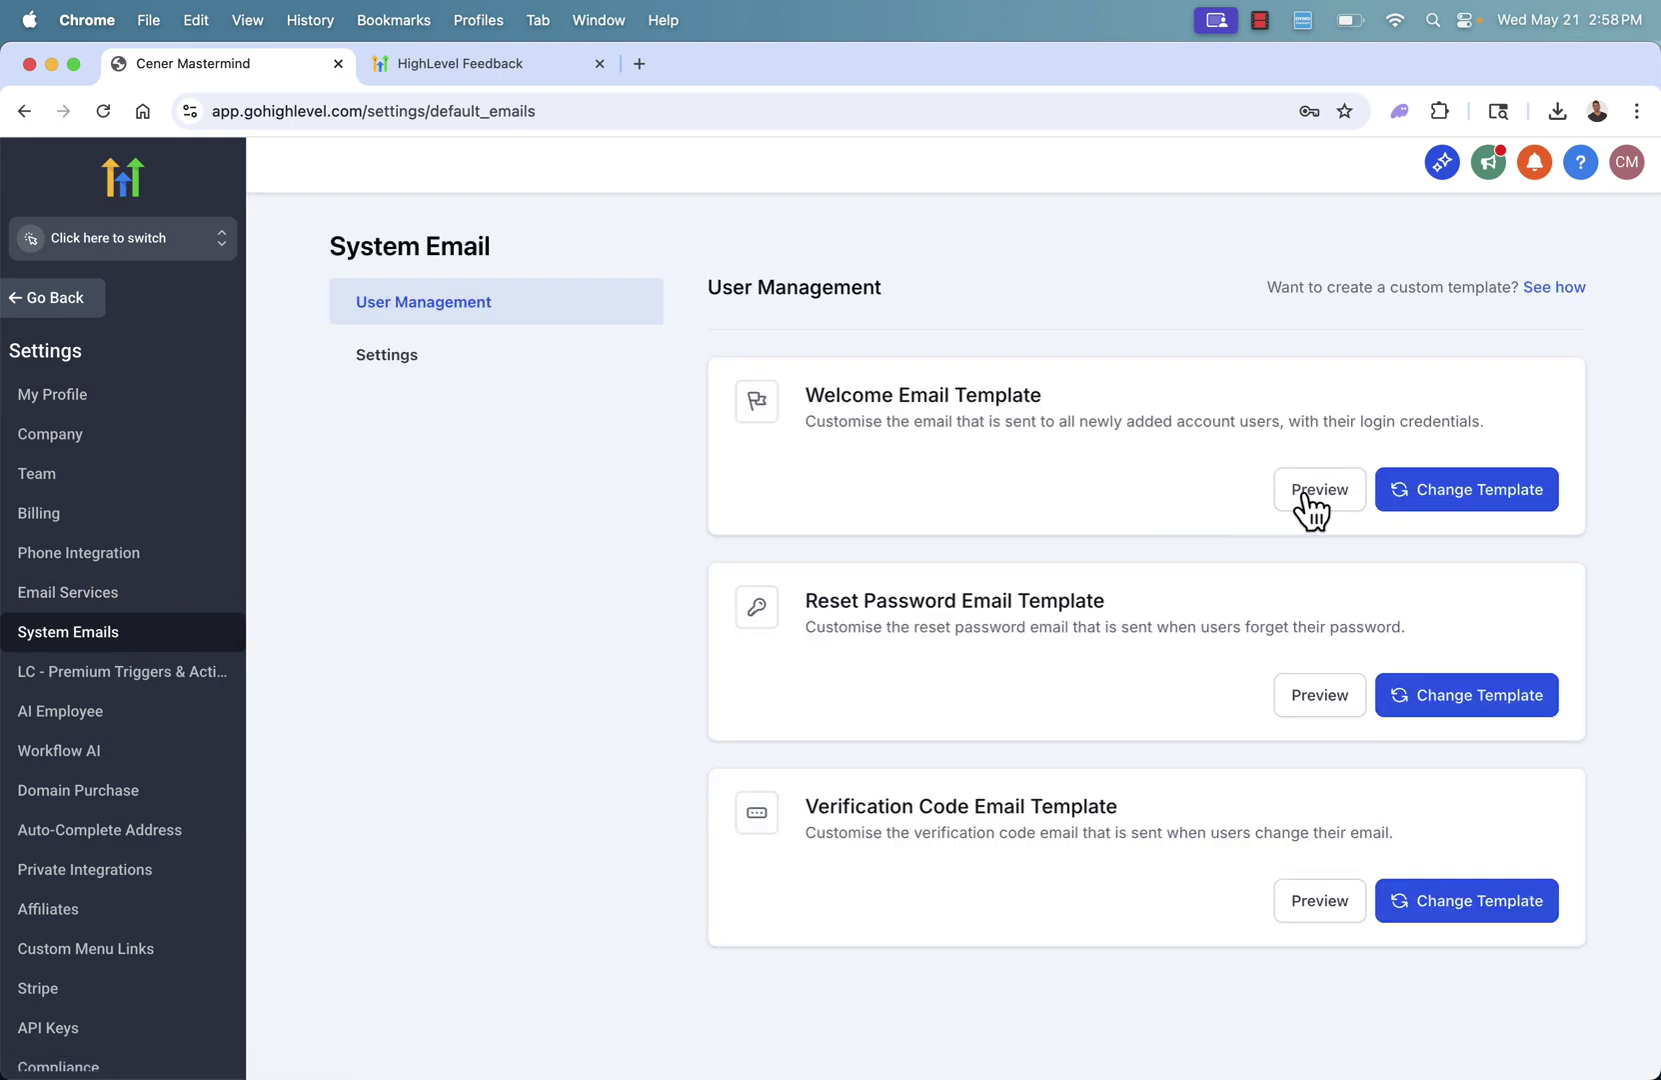
click(1437, 495)
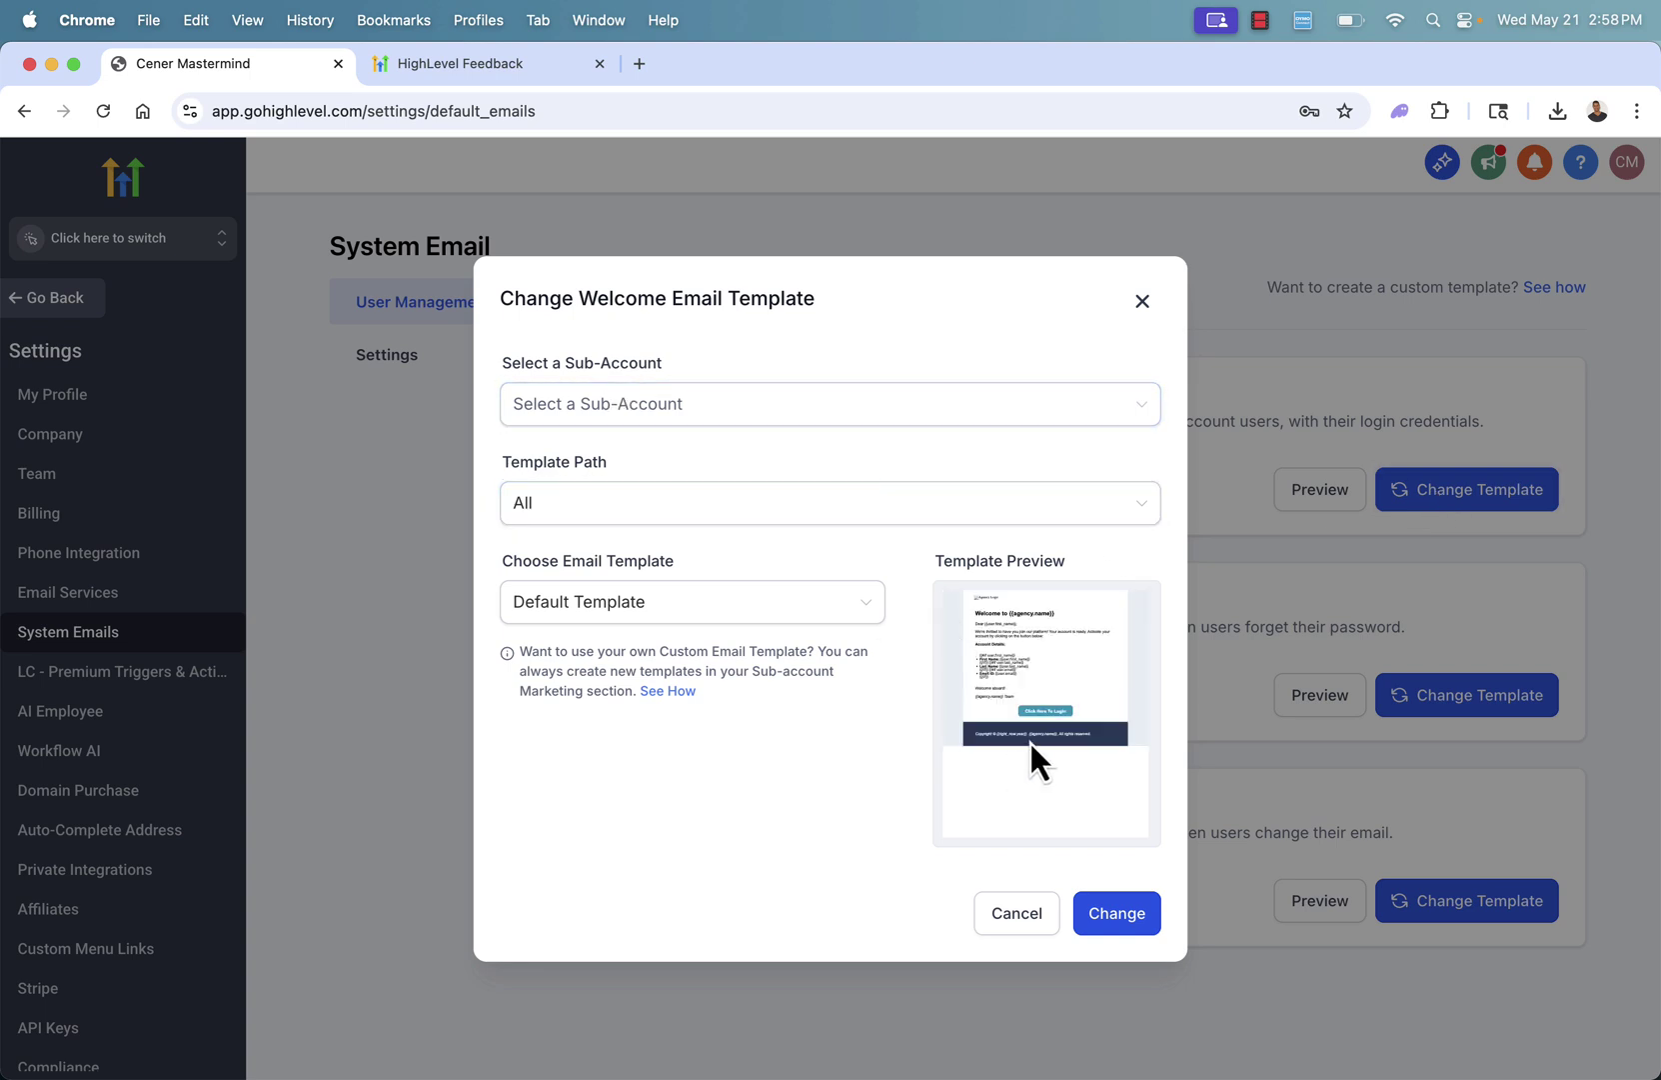
click(789, 607)
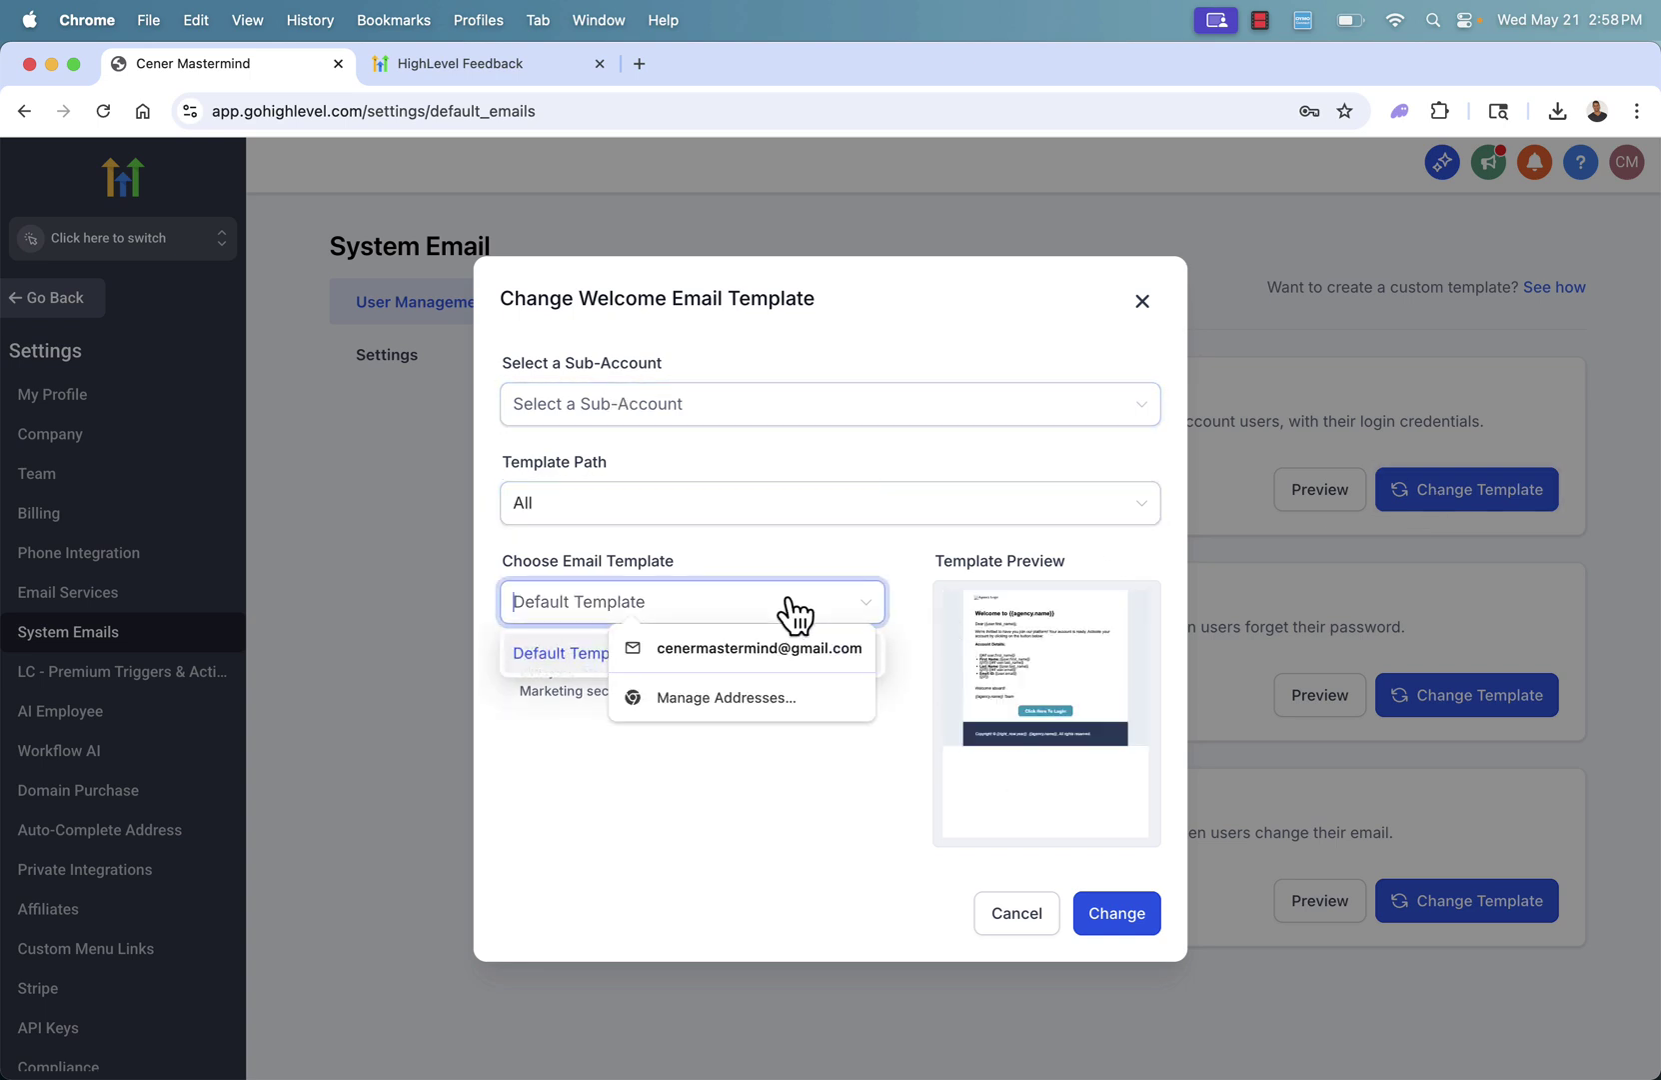
click(836, 534)
click(1034, 921)
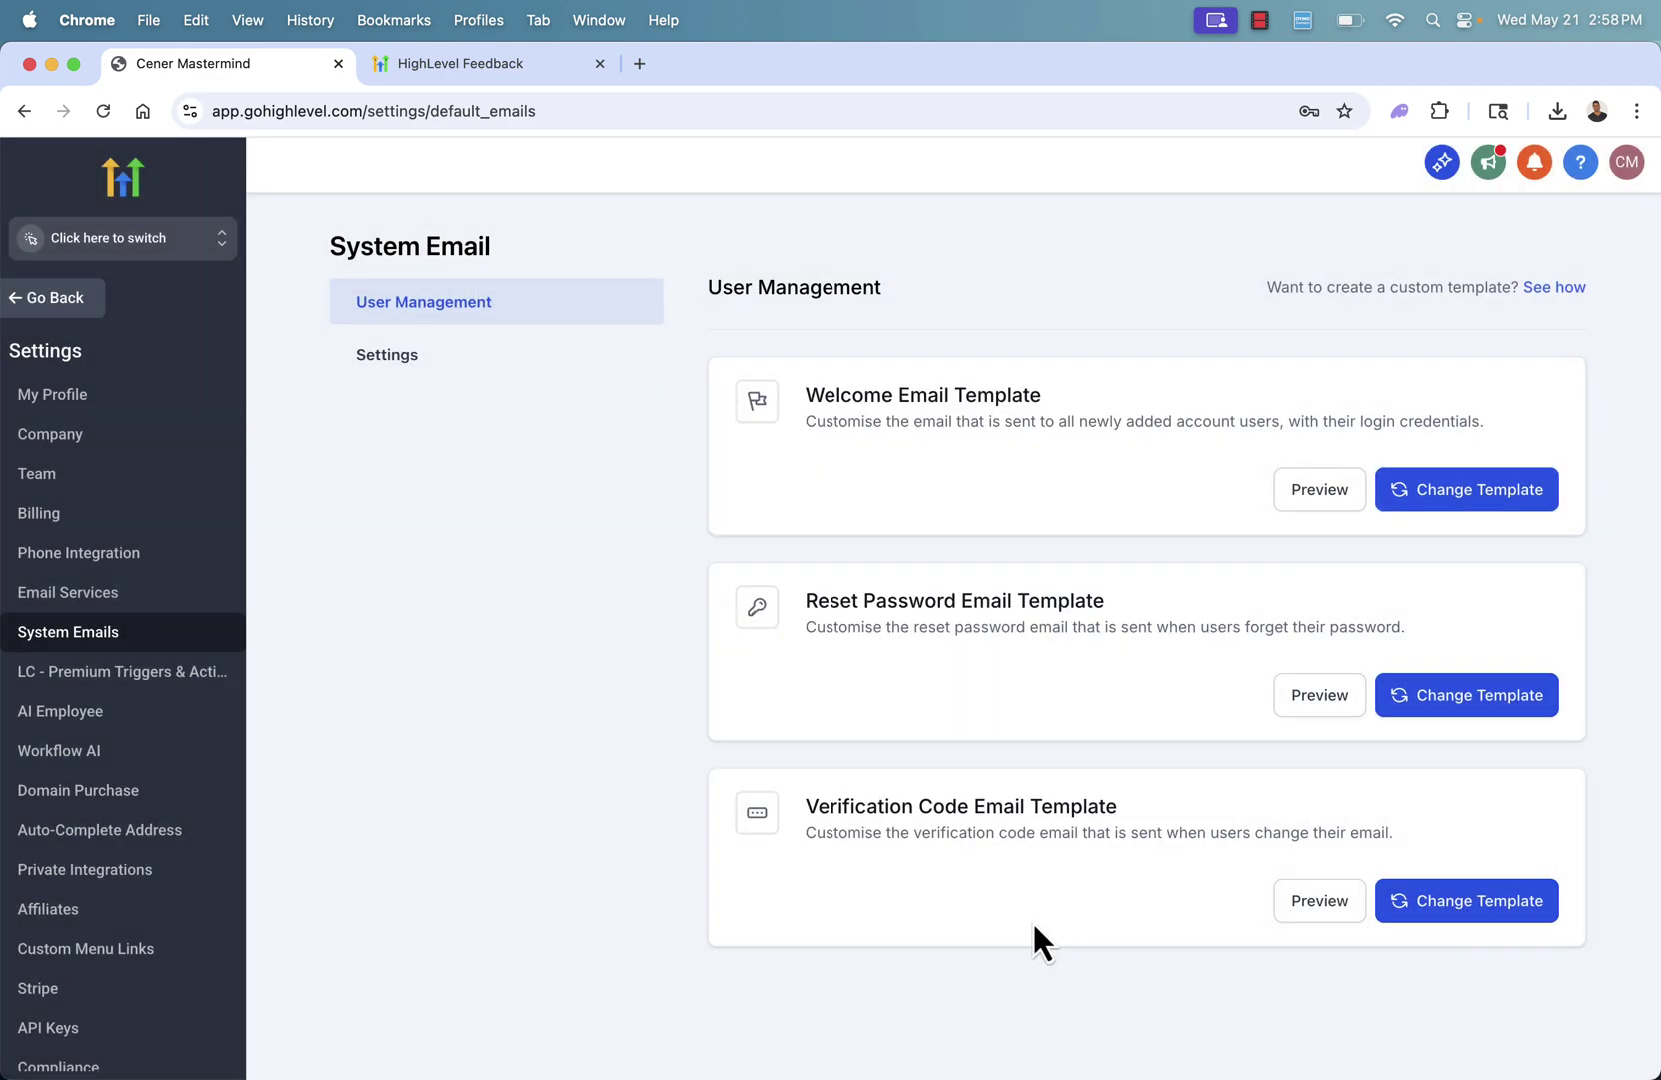
Step: Preview the Welcome email template, then close the preview
click(1321, 488)
scroll(788, 671, down, 5)
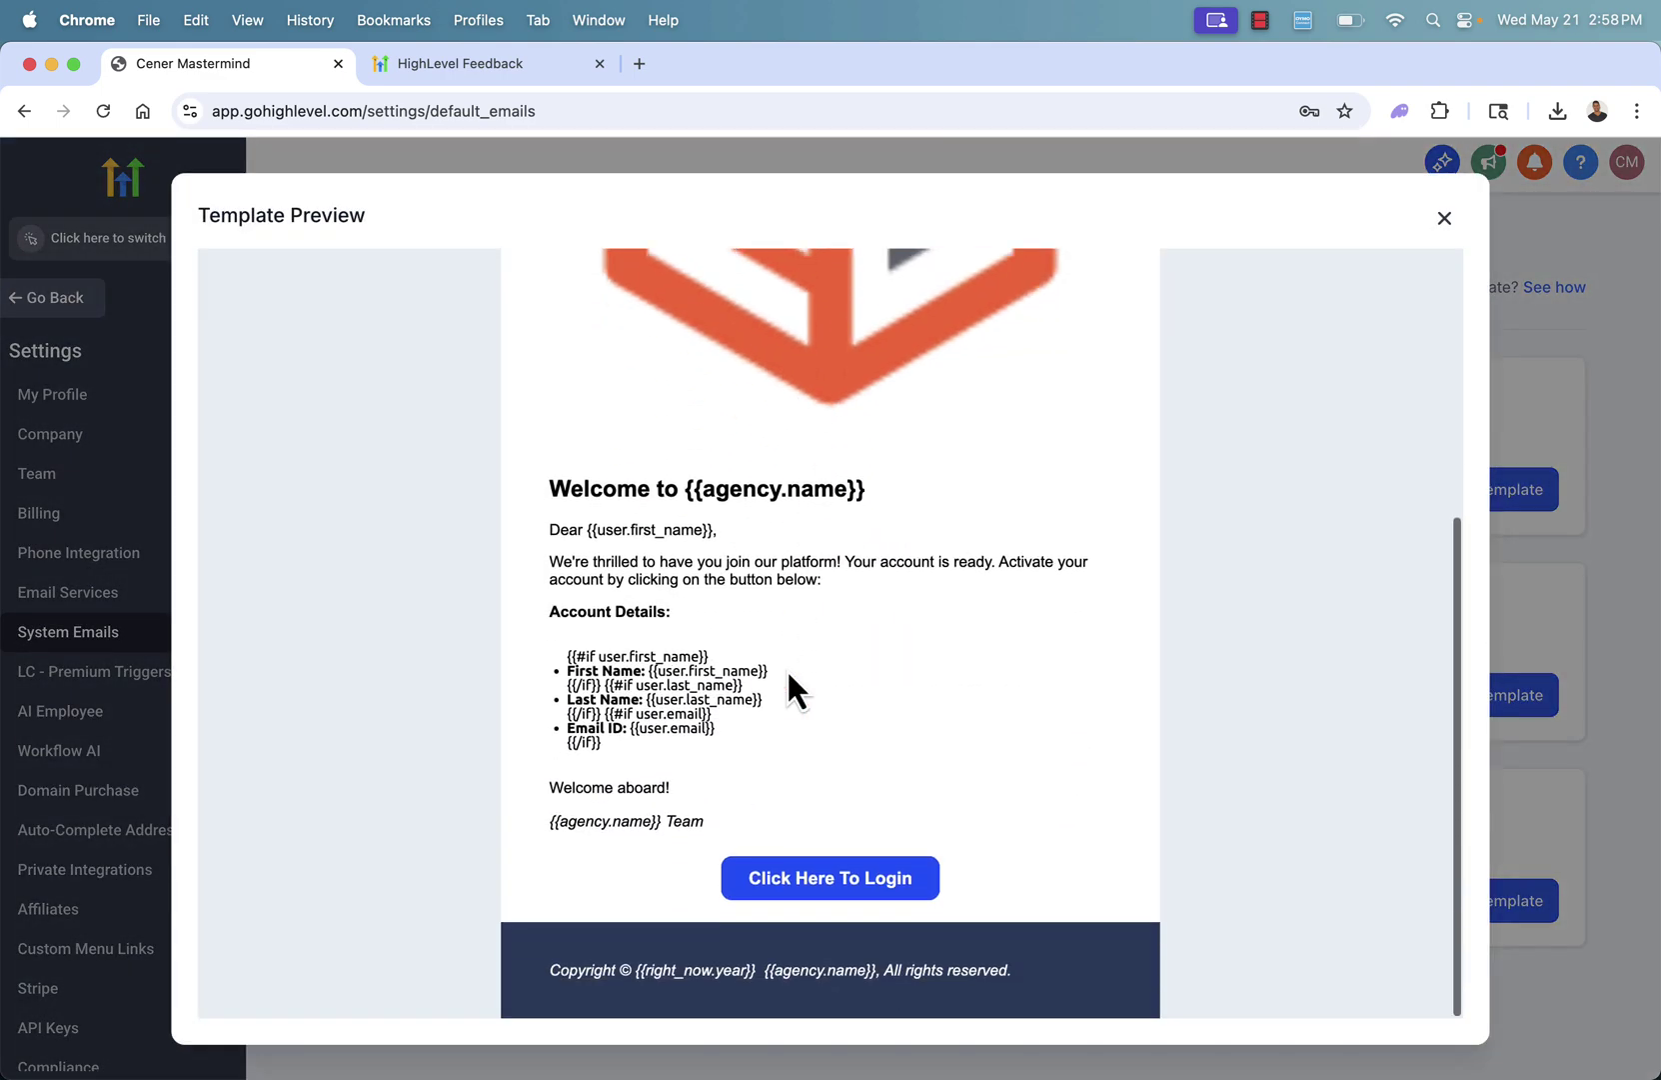
scroll(788, 671, up, 2)
scroll(787, 670, up, 1)
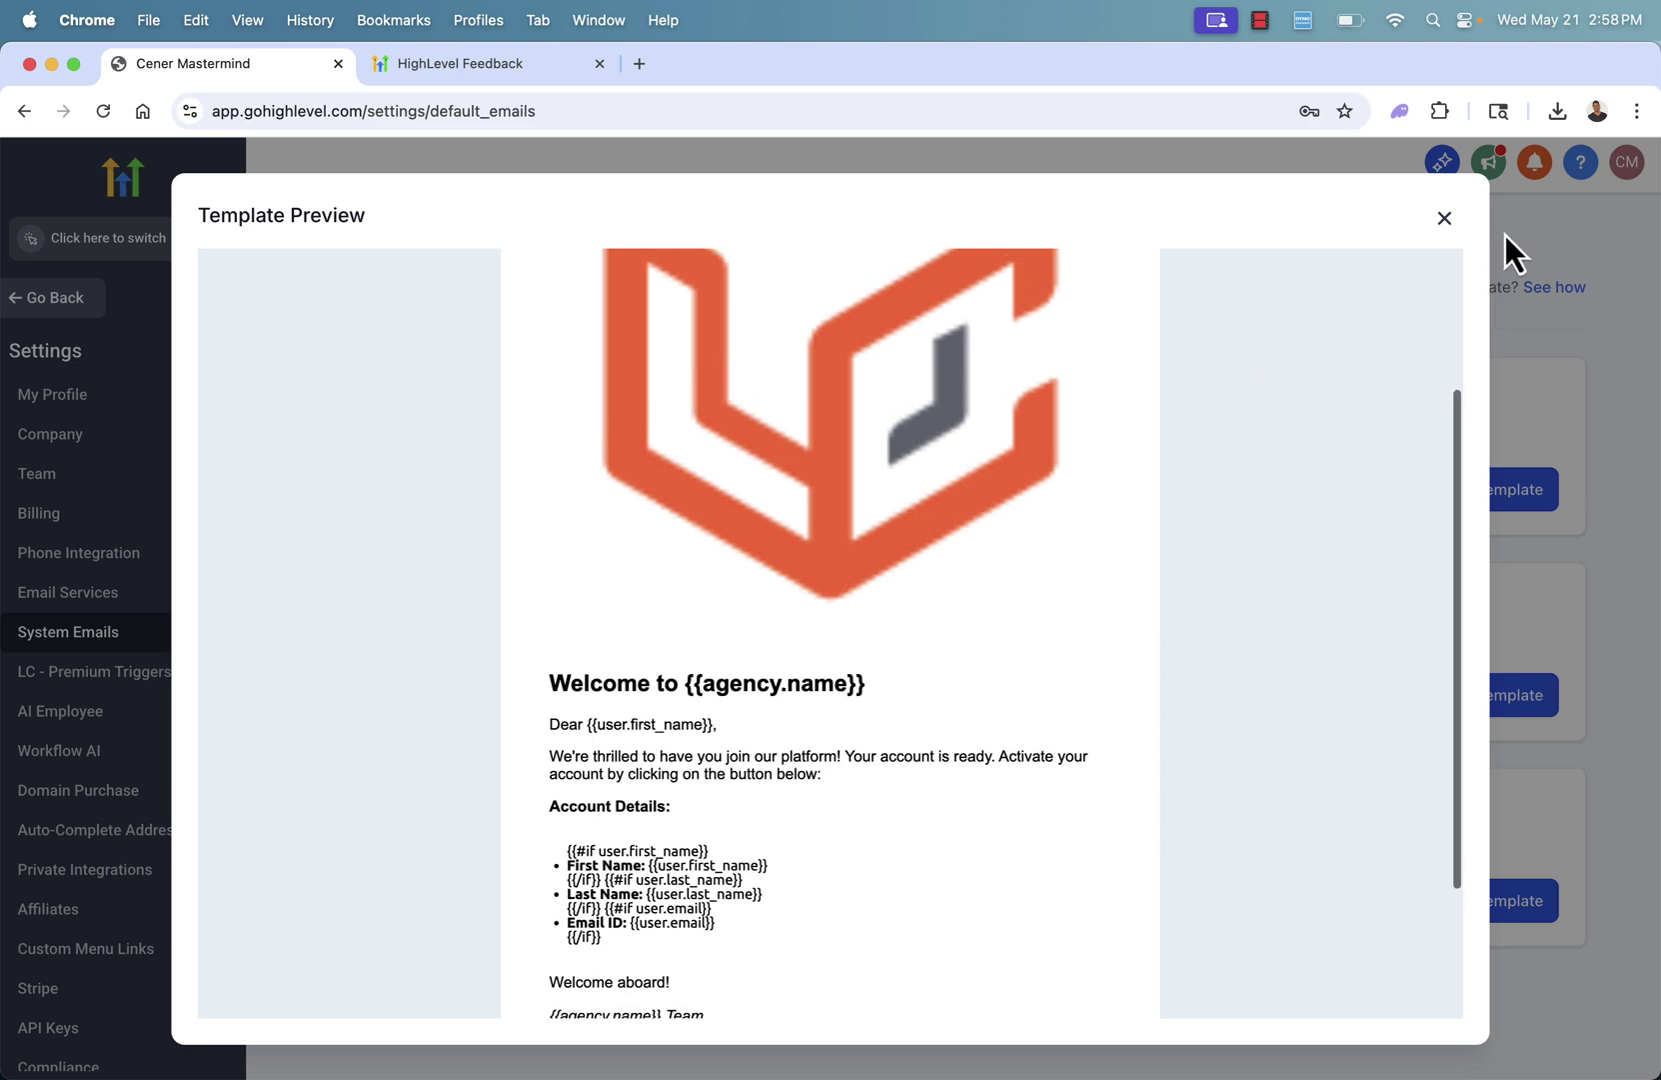
click(1444, 218)
scroll(130, 855, down, 3)
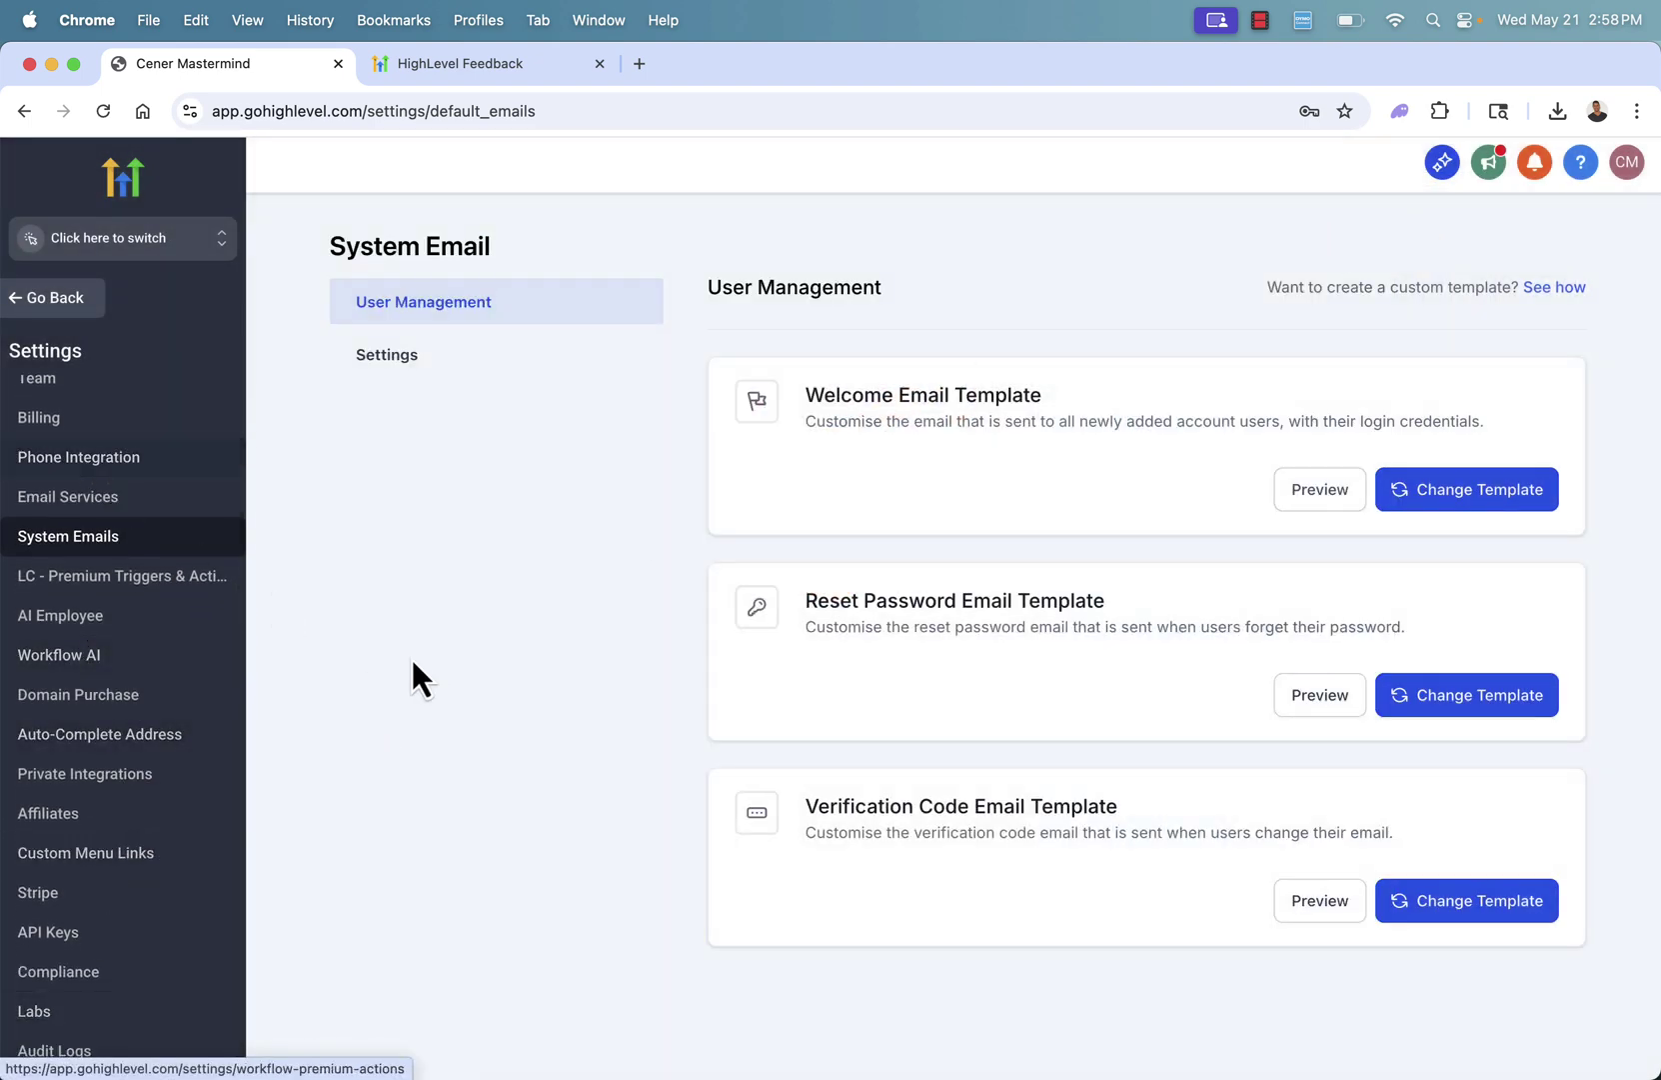
Step: Return from the System Email settings to the Agency Dashboard showing the Connect Stripe prompt
click(60, 305)
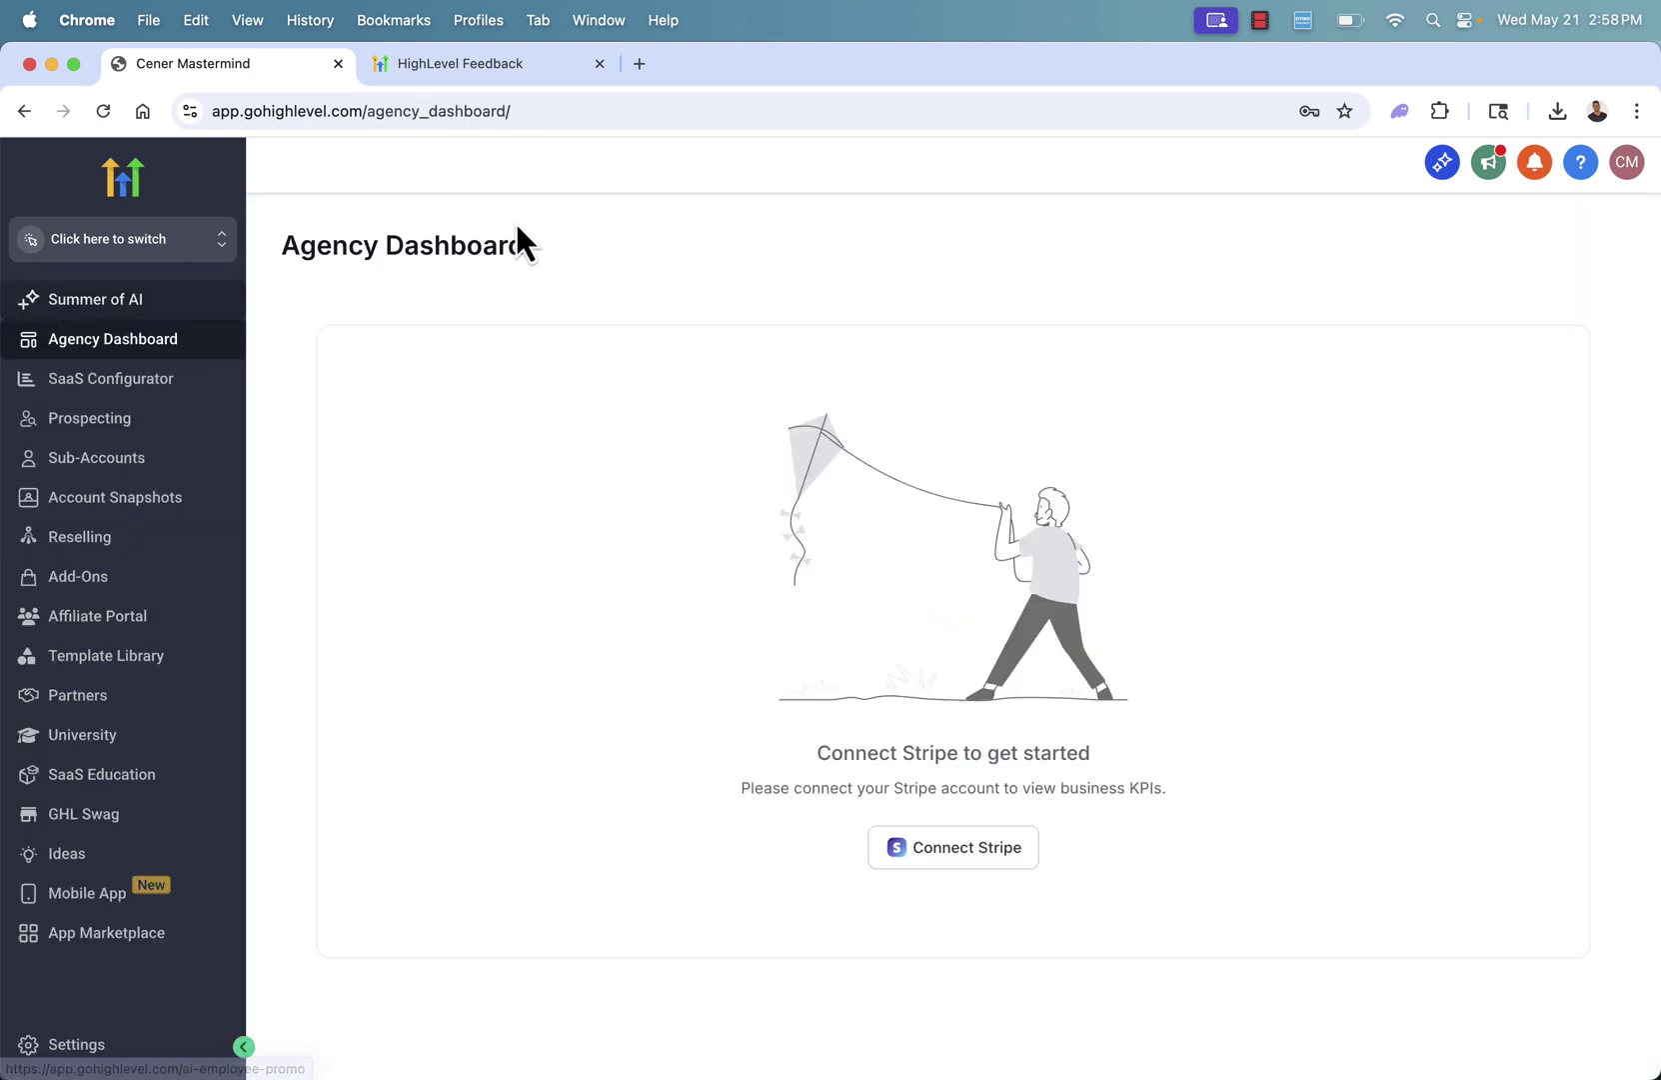